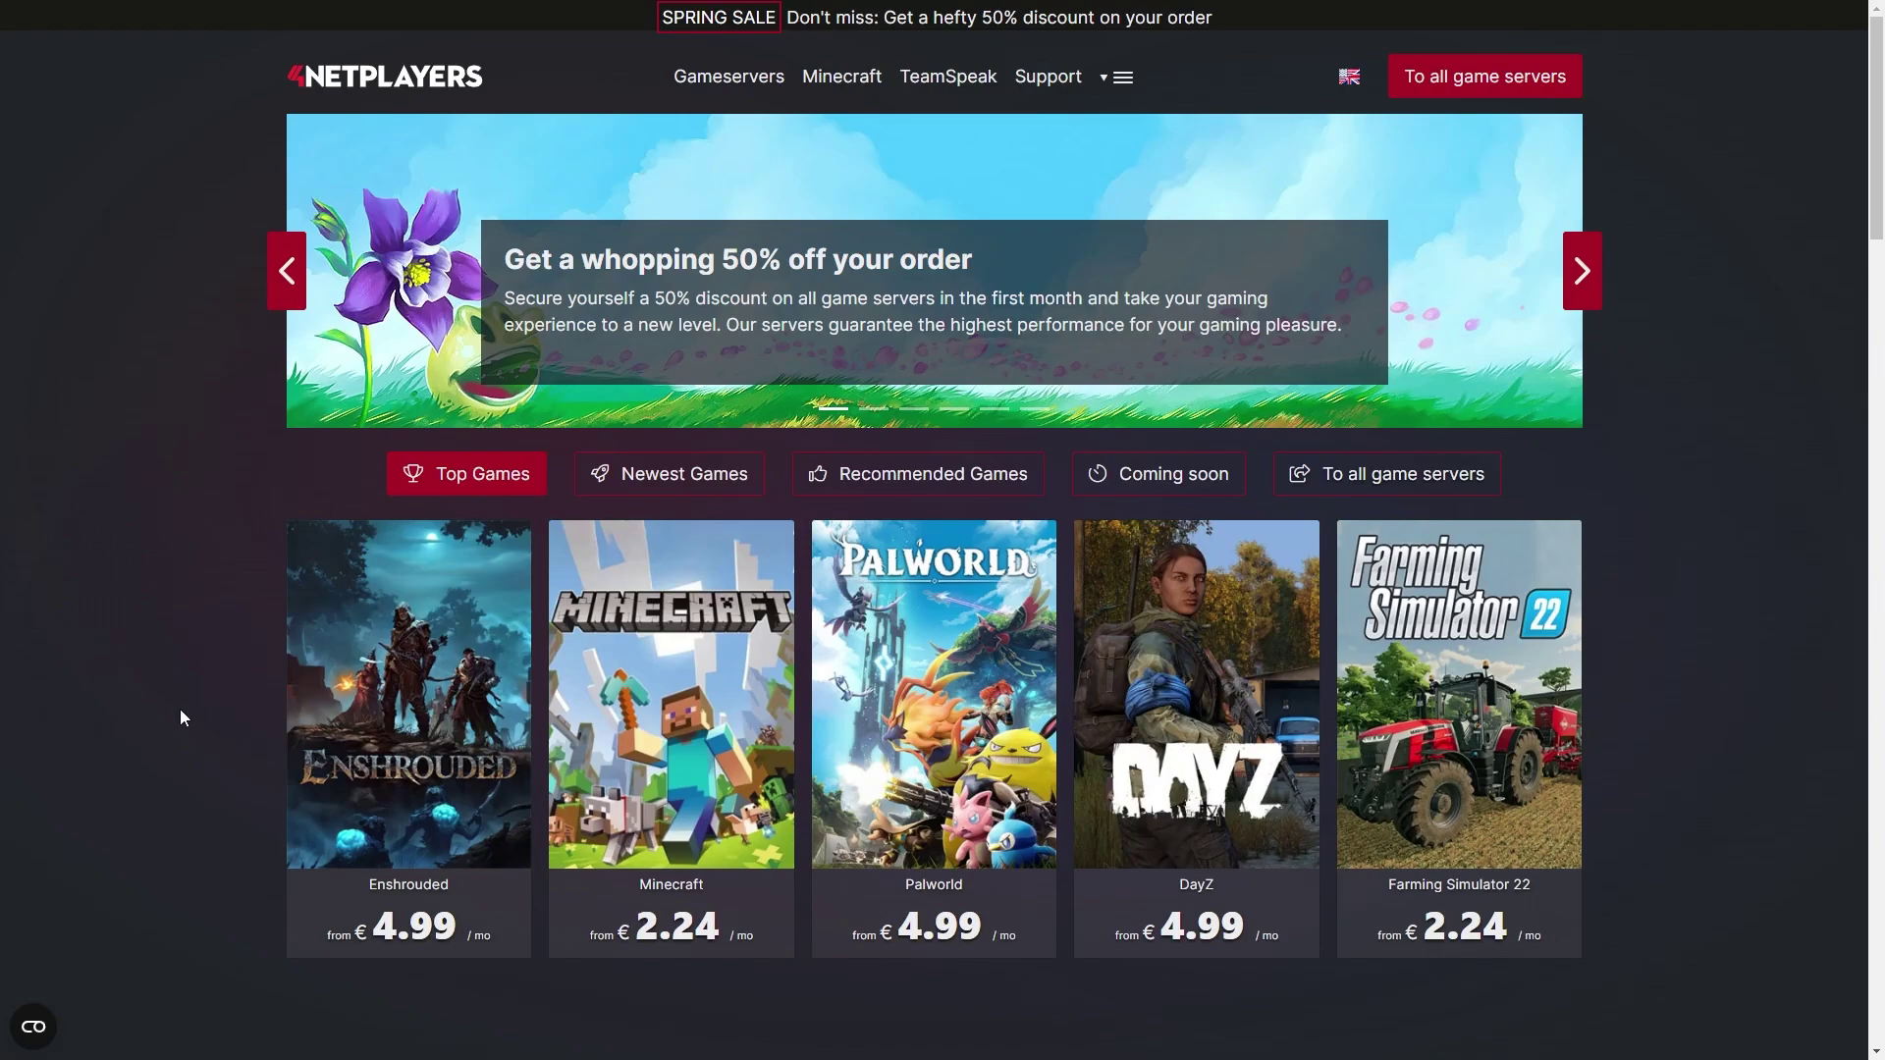
- Log in to the customer dashboard and start a new game configuration from the Game server overview
click(1126, 83)
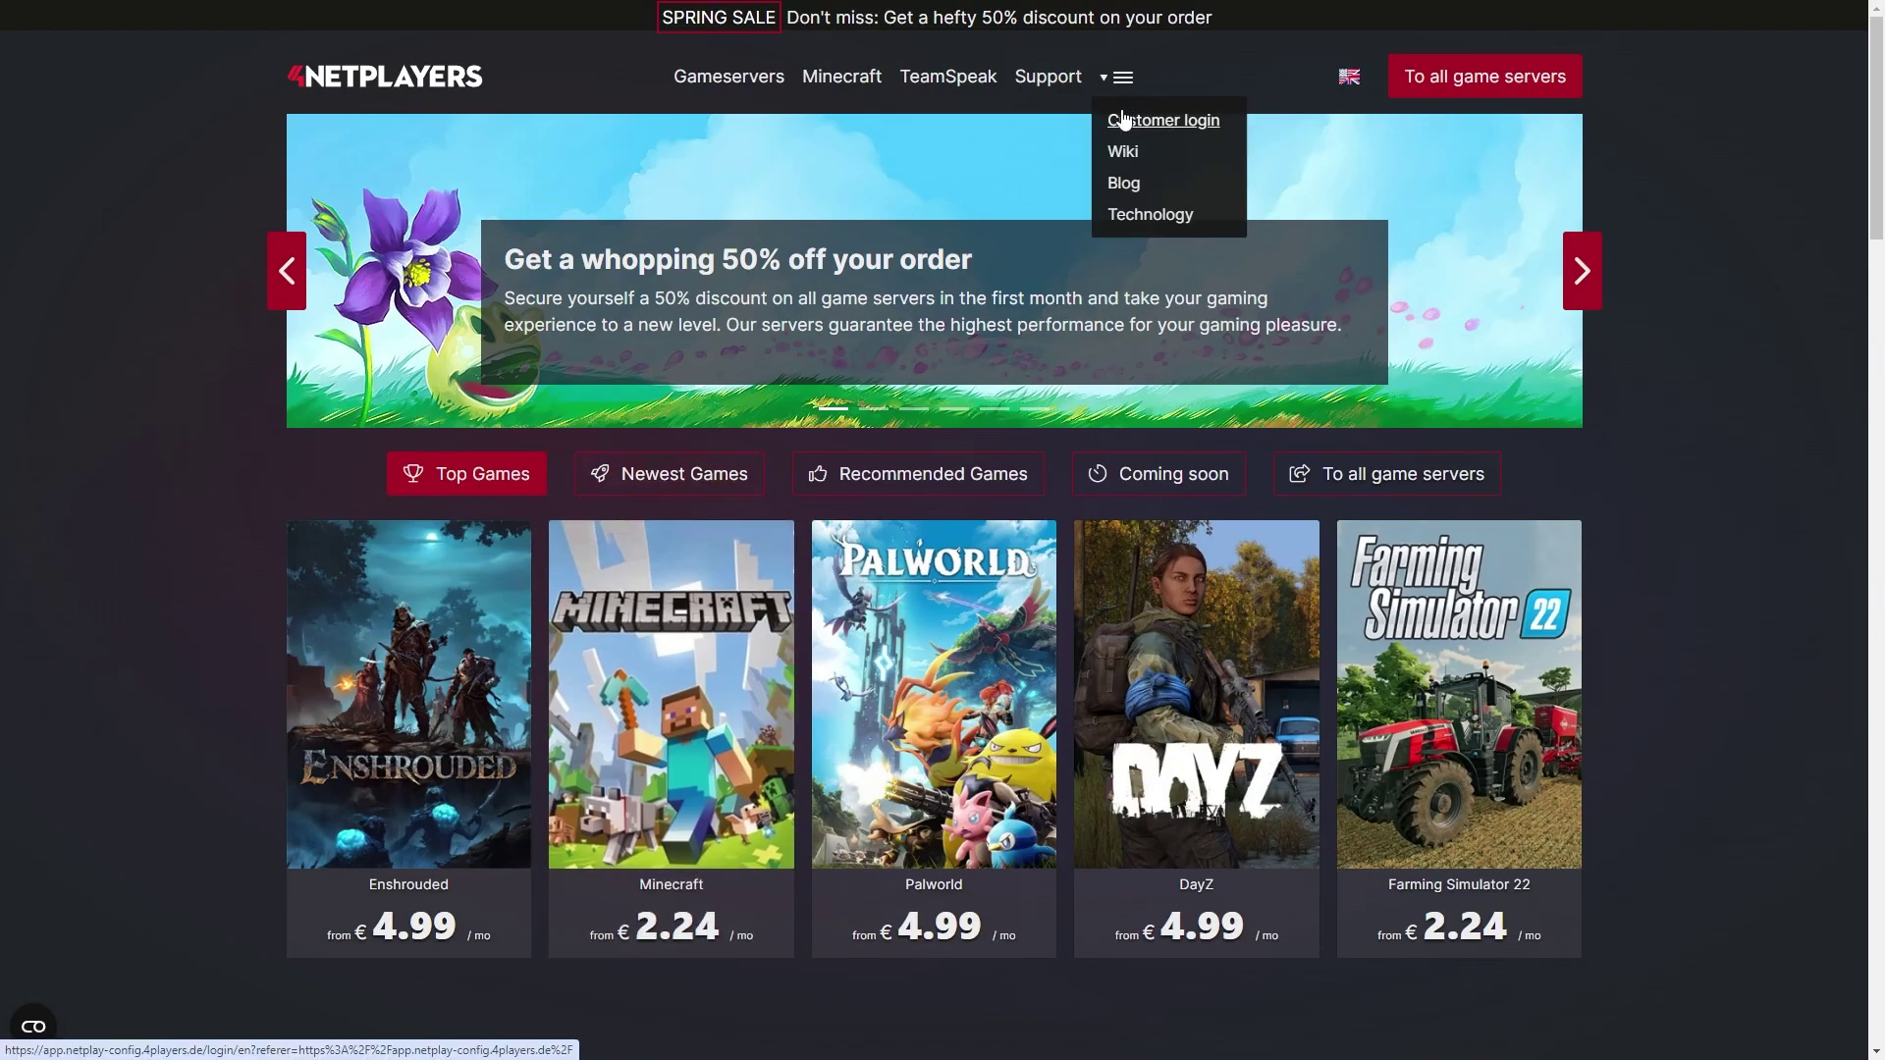
click(1121, 115)
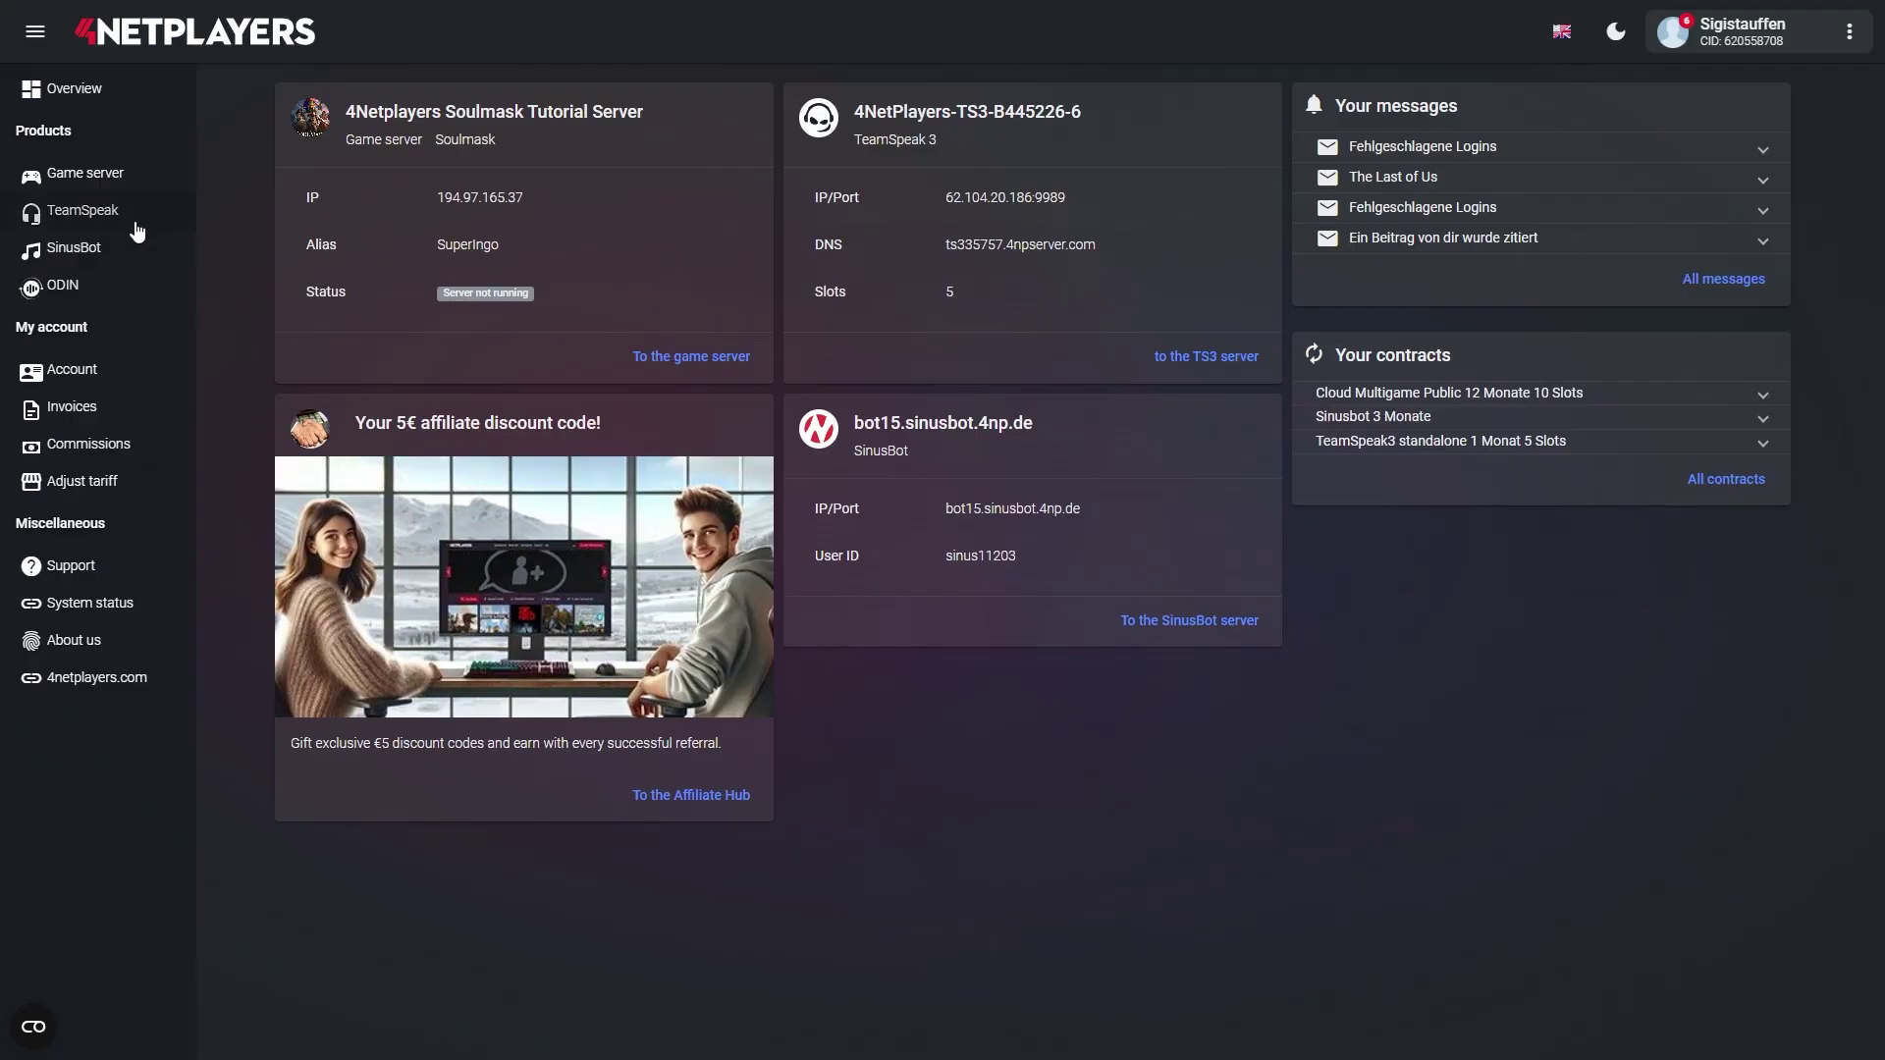
click(111, 181)
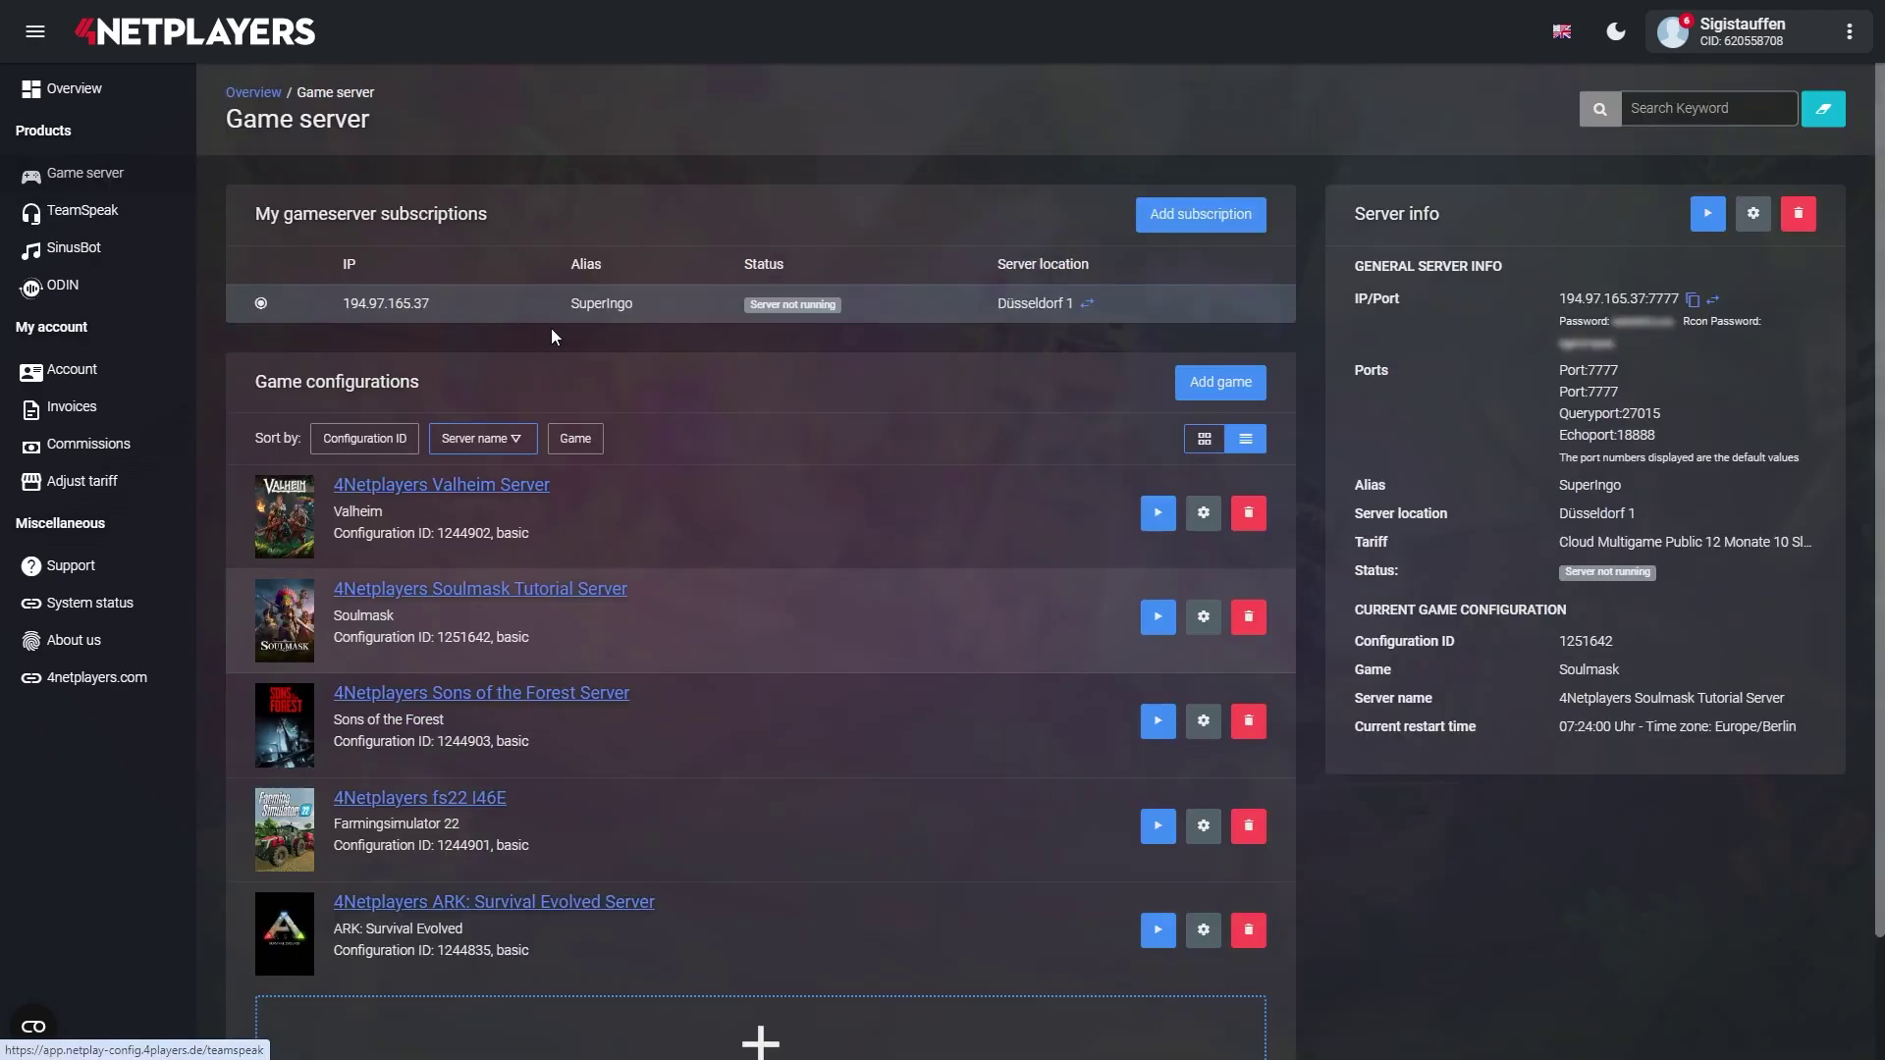
scroll(704, 430, down, 3)
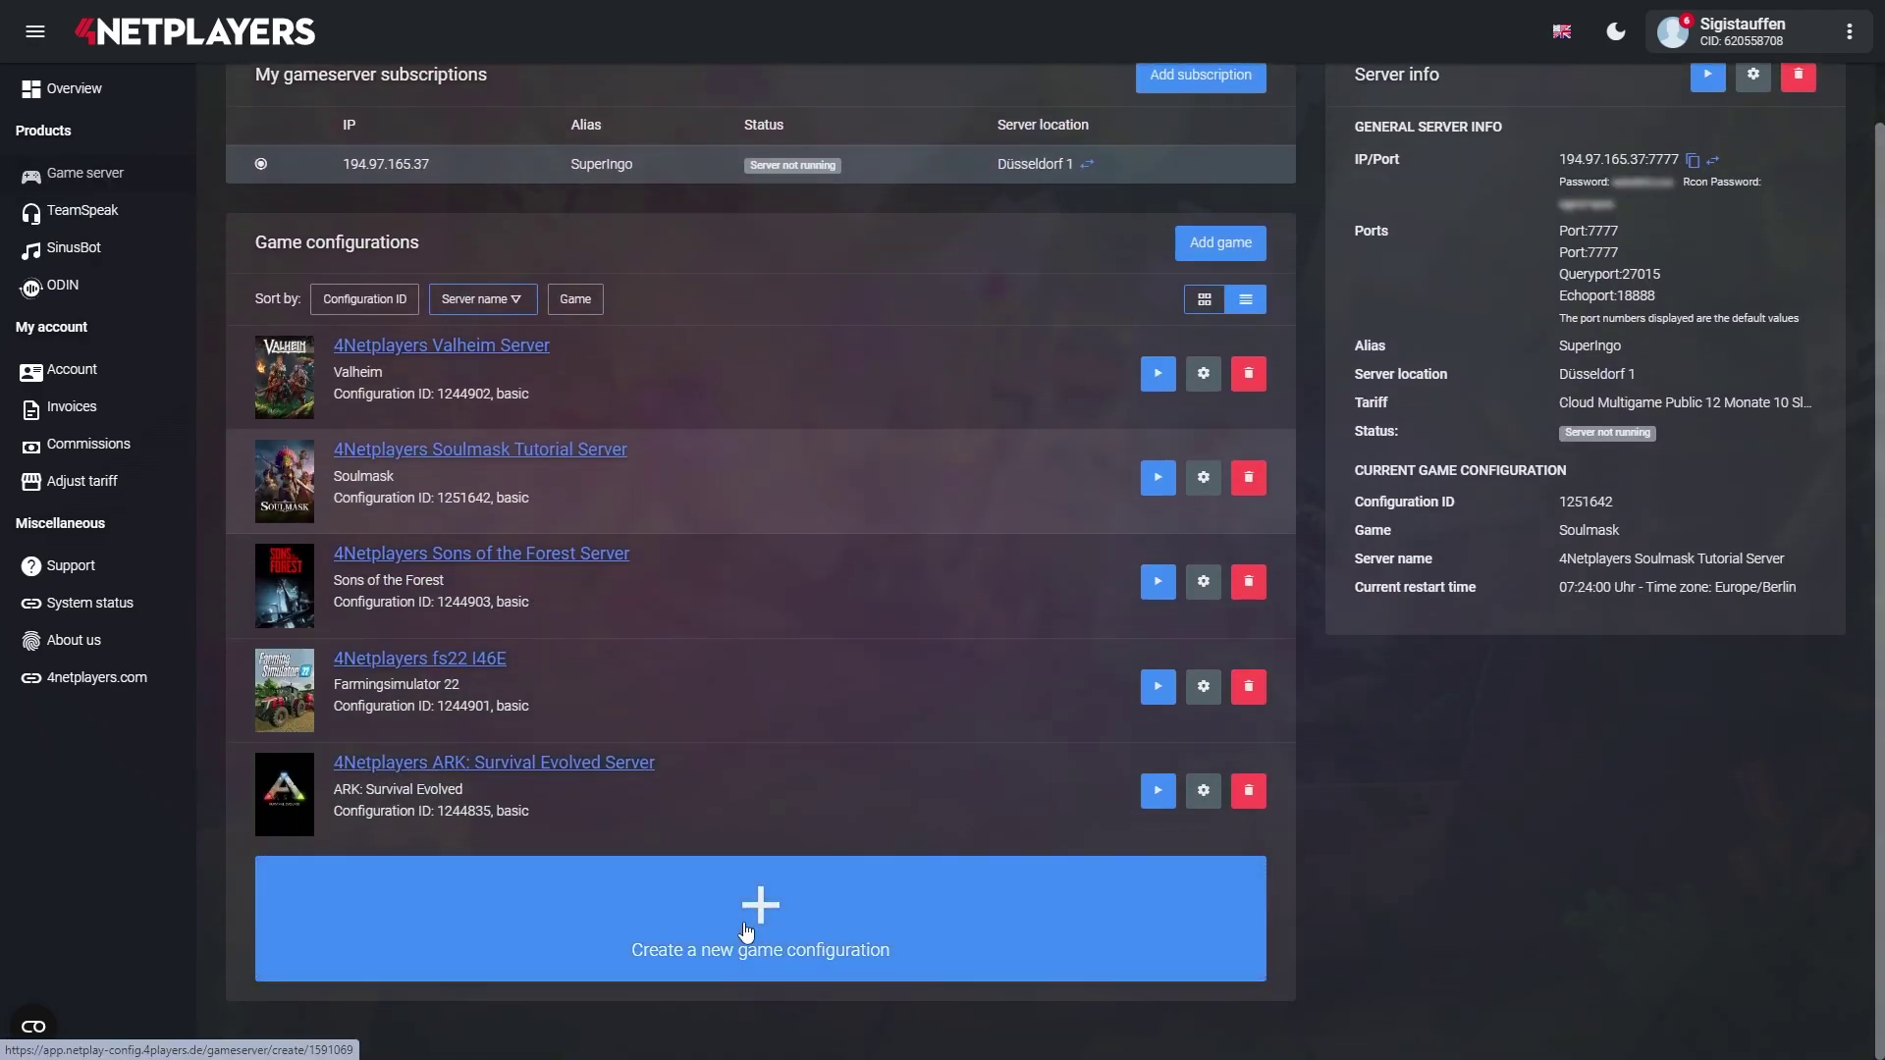
click(761, 918)
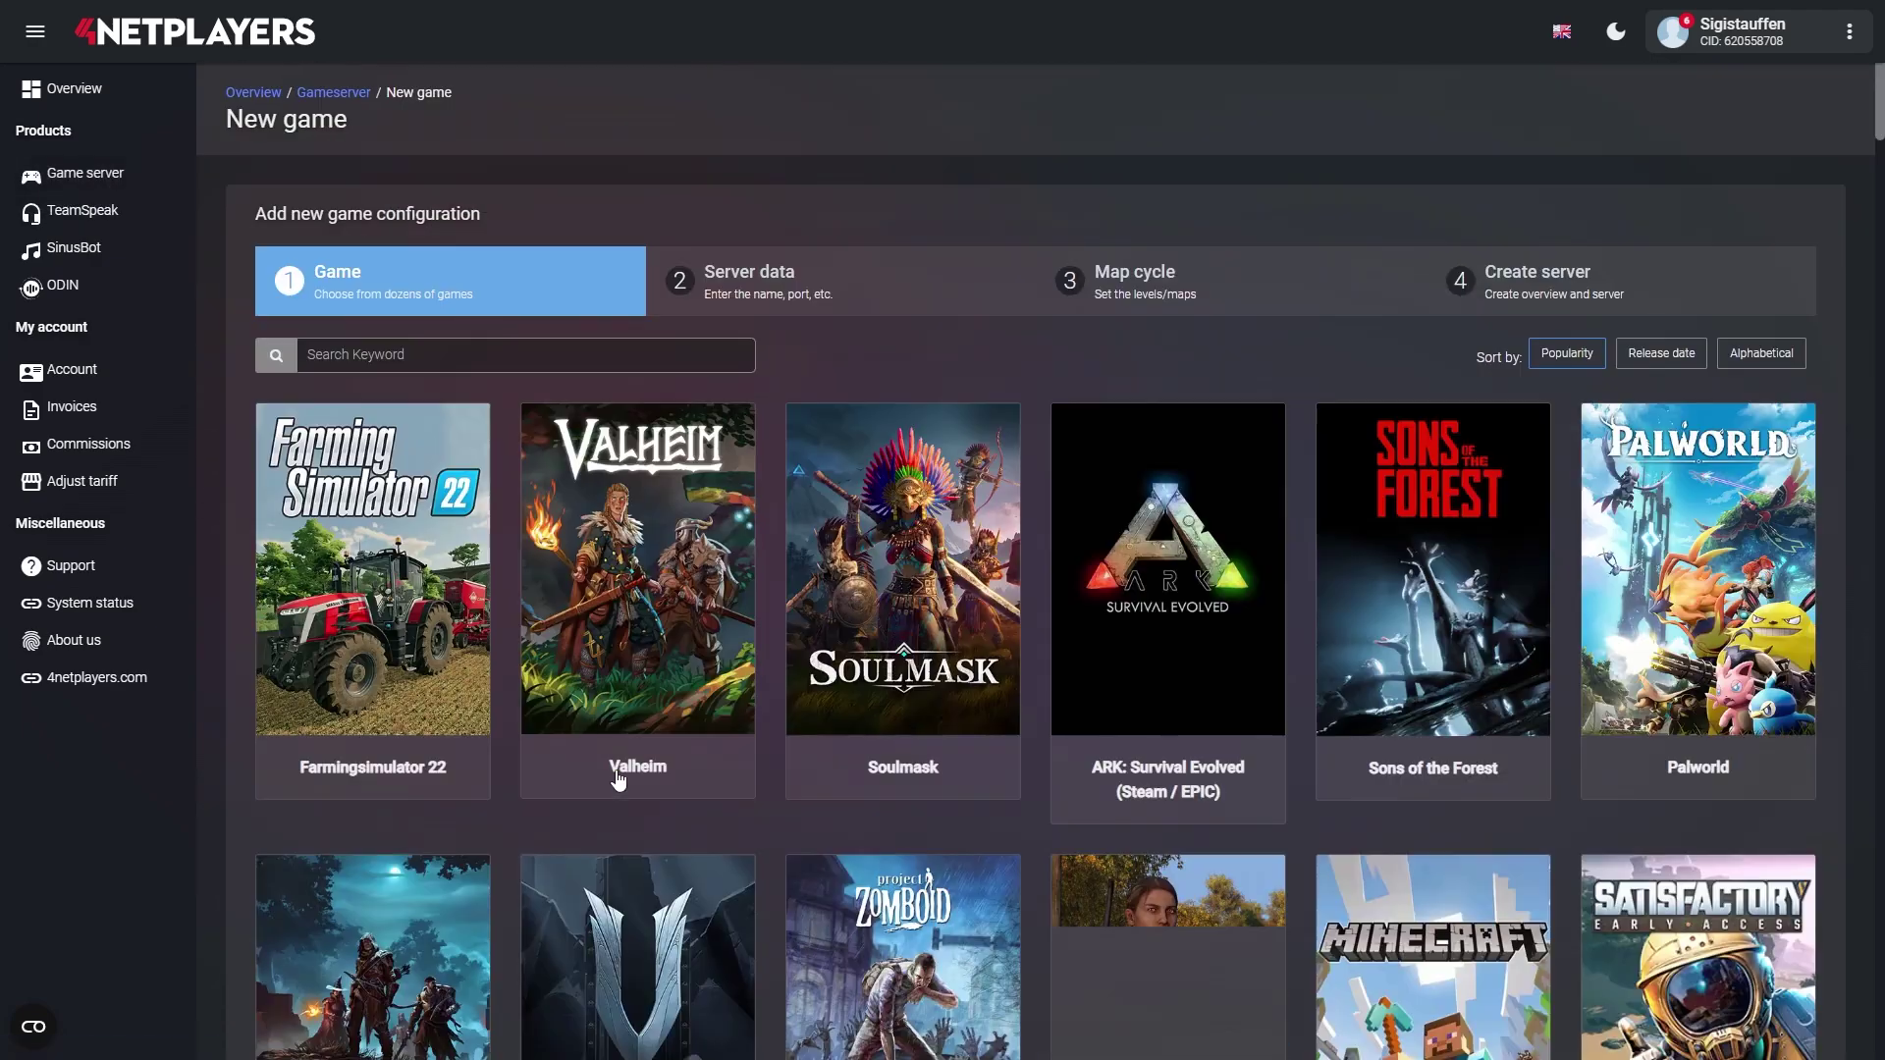
- Search the games list for 'pro' and choose Project Zomboid
click(434, 352)
text(projec)
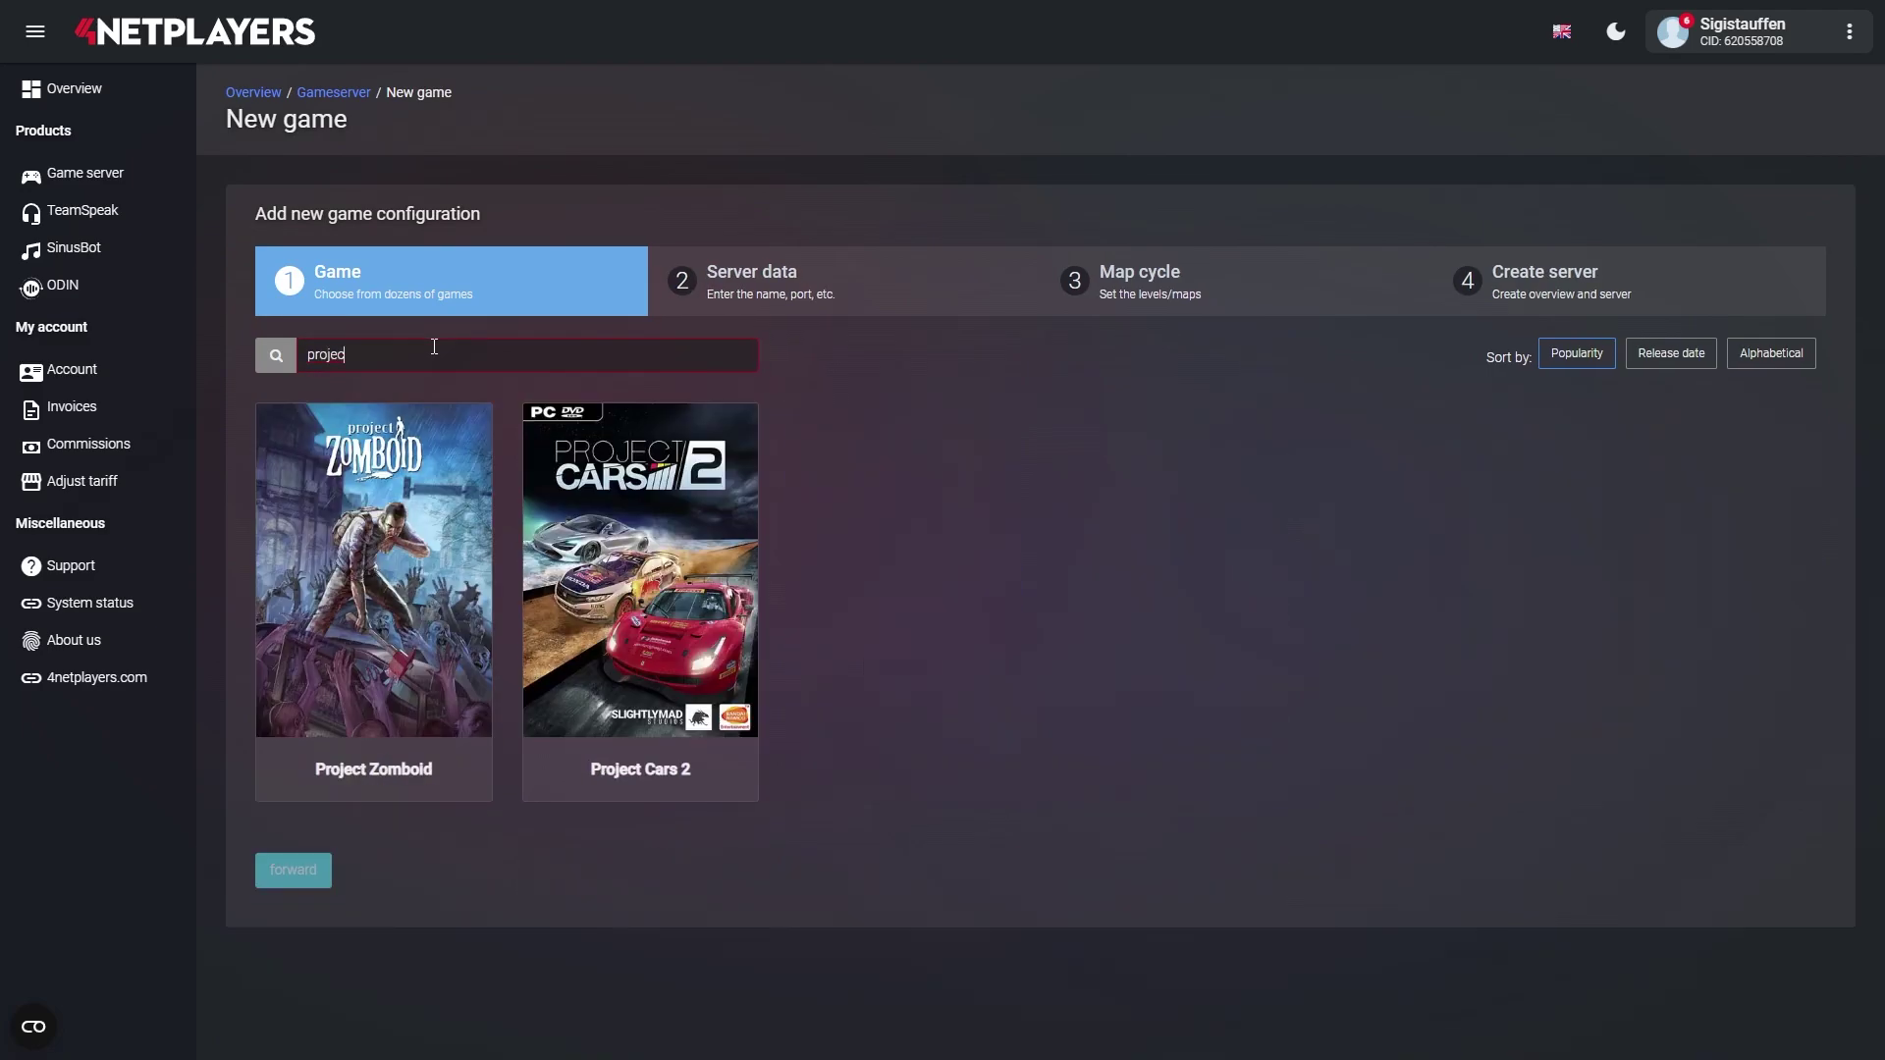
click(342, 779)
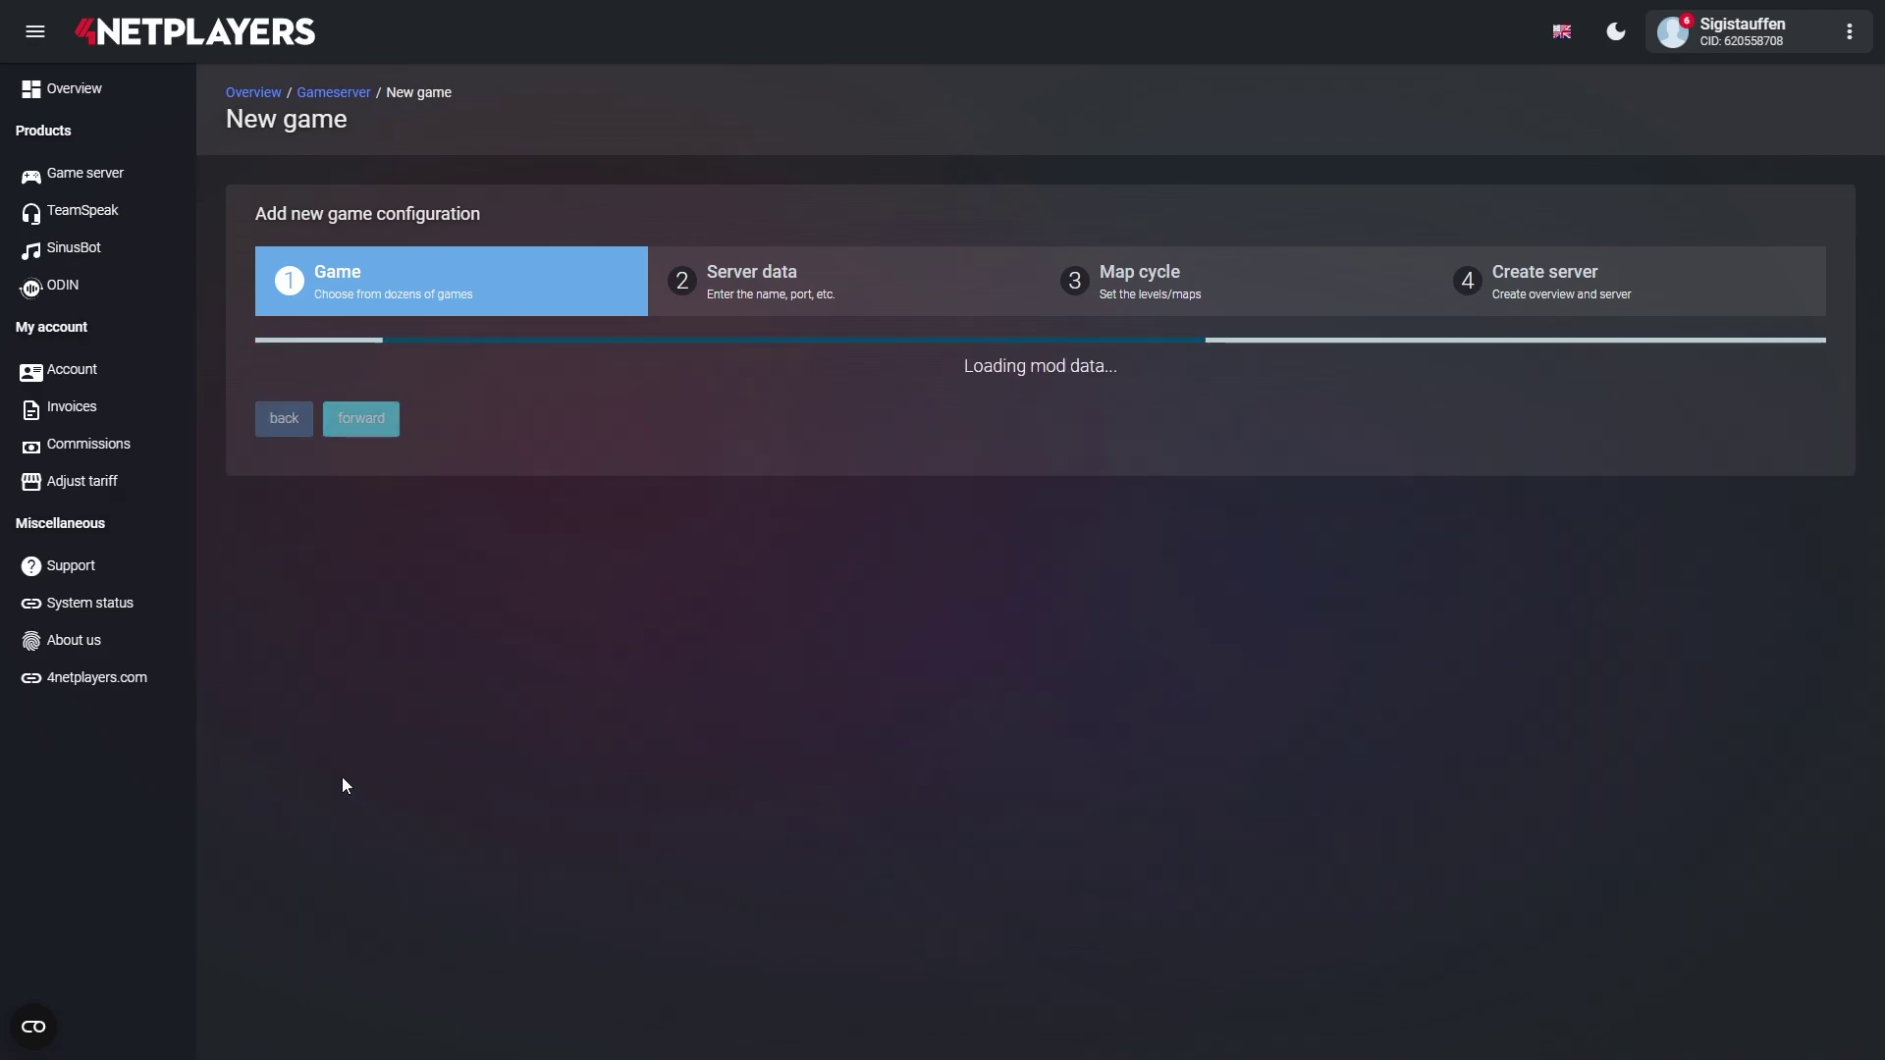
- Set a new admin password and 4 slots, then create the server and dismiss the notice
double_click(442, 590)
key(Tab)
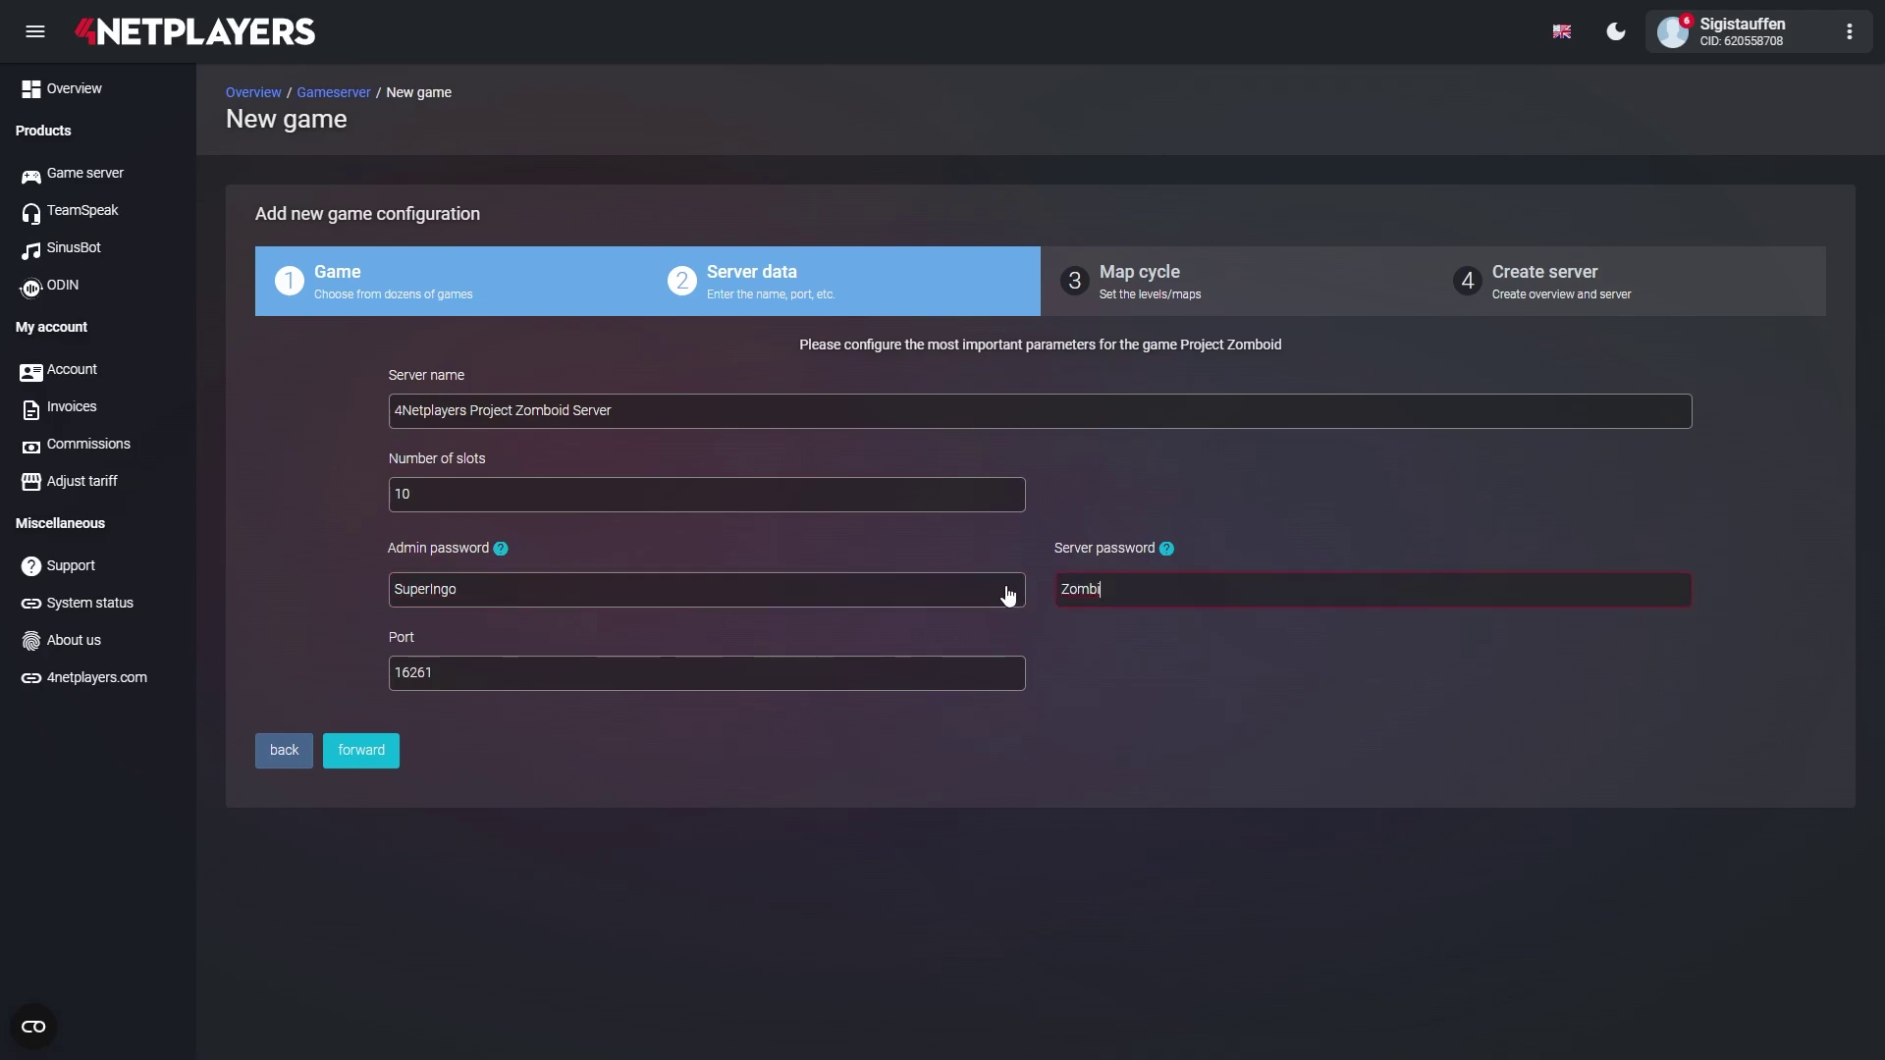
click(926, 501)
click(915, 516)
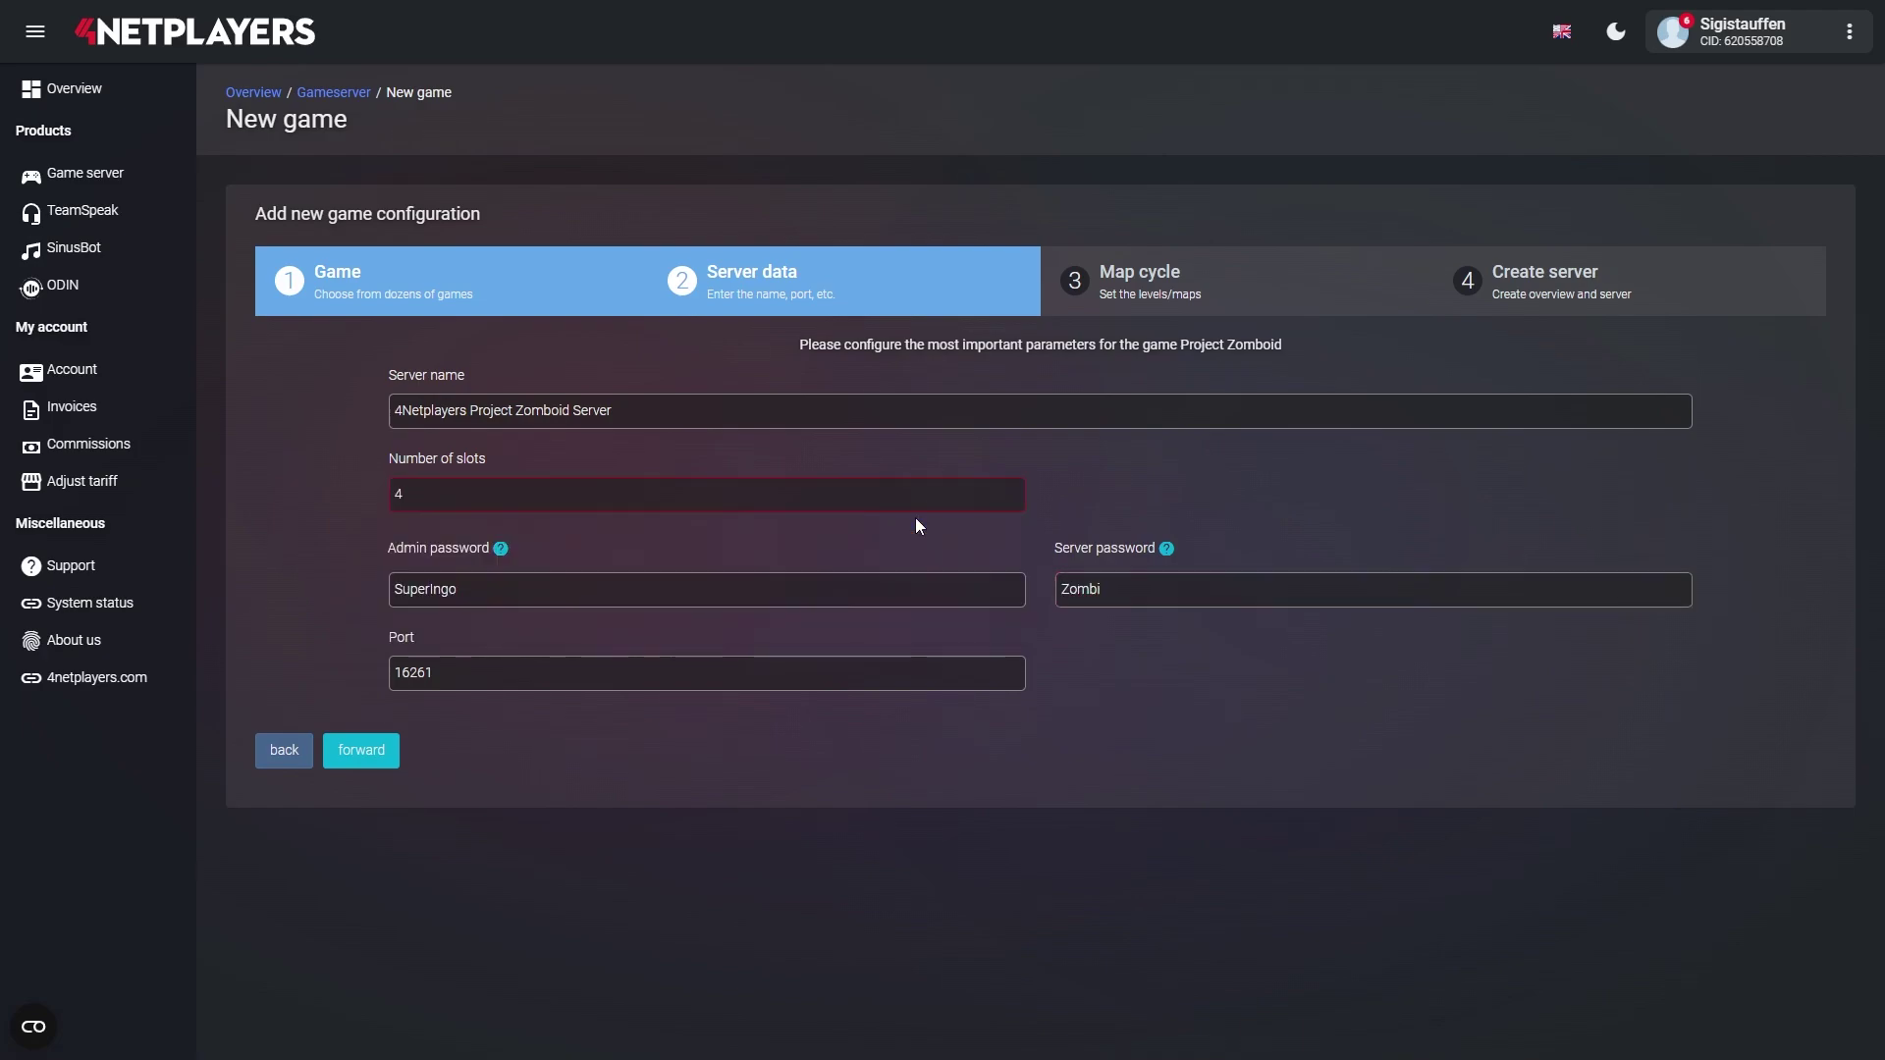
click(355, 758)
click(352, 475)
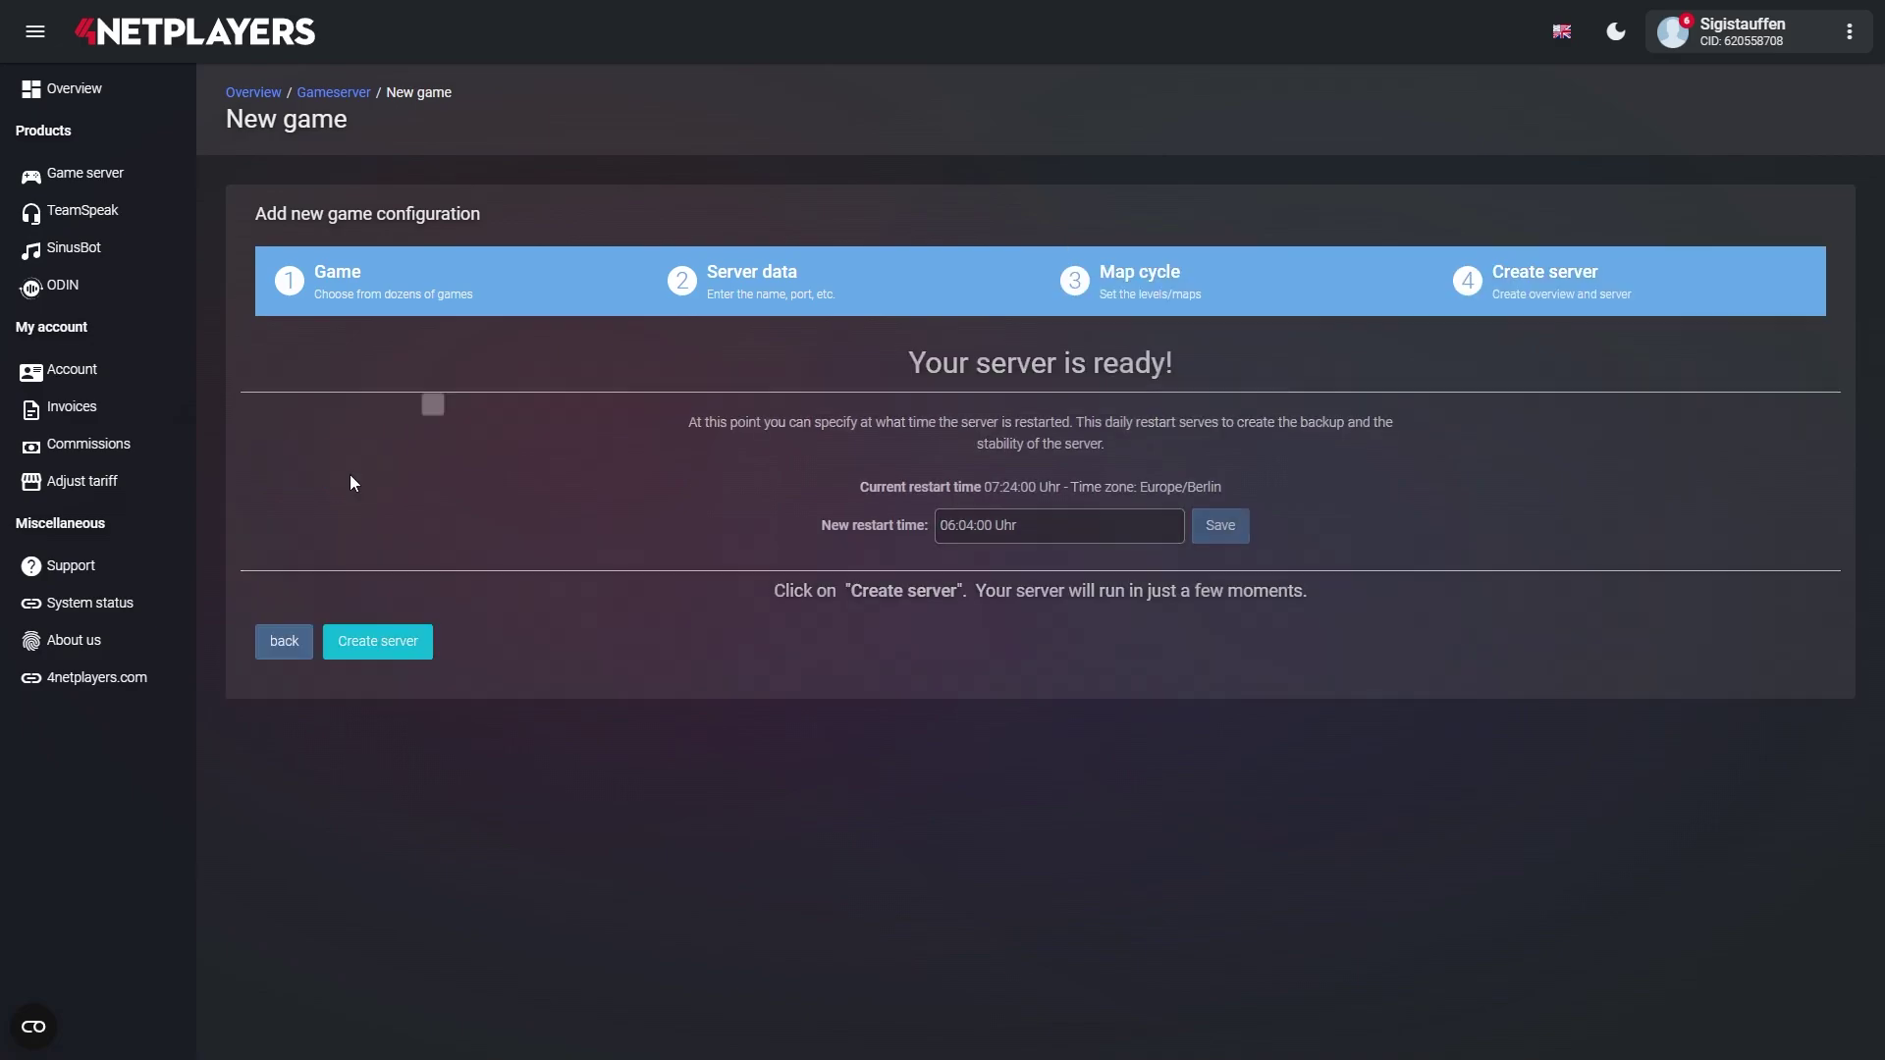
click(369, 648)
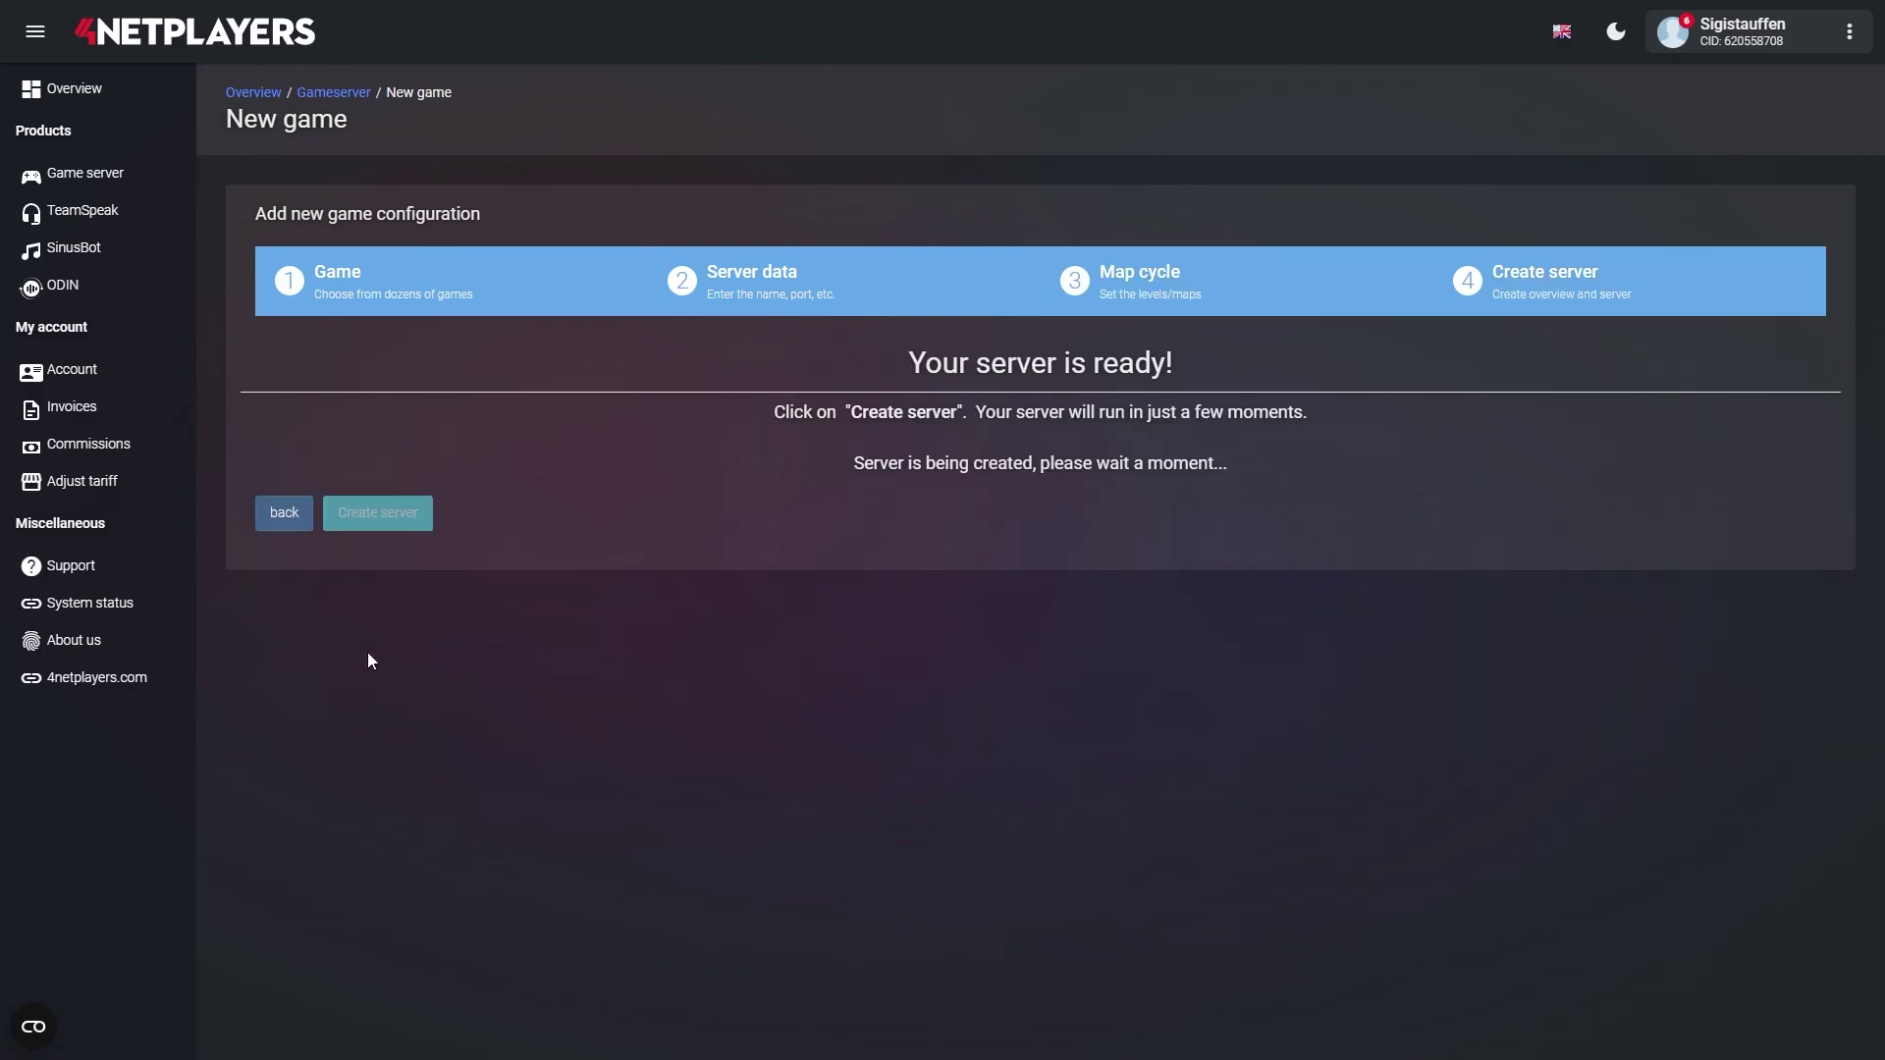
key(Return)
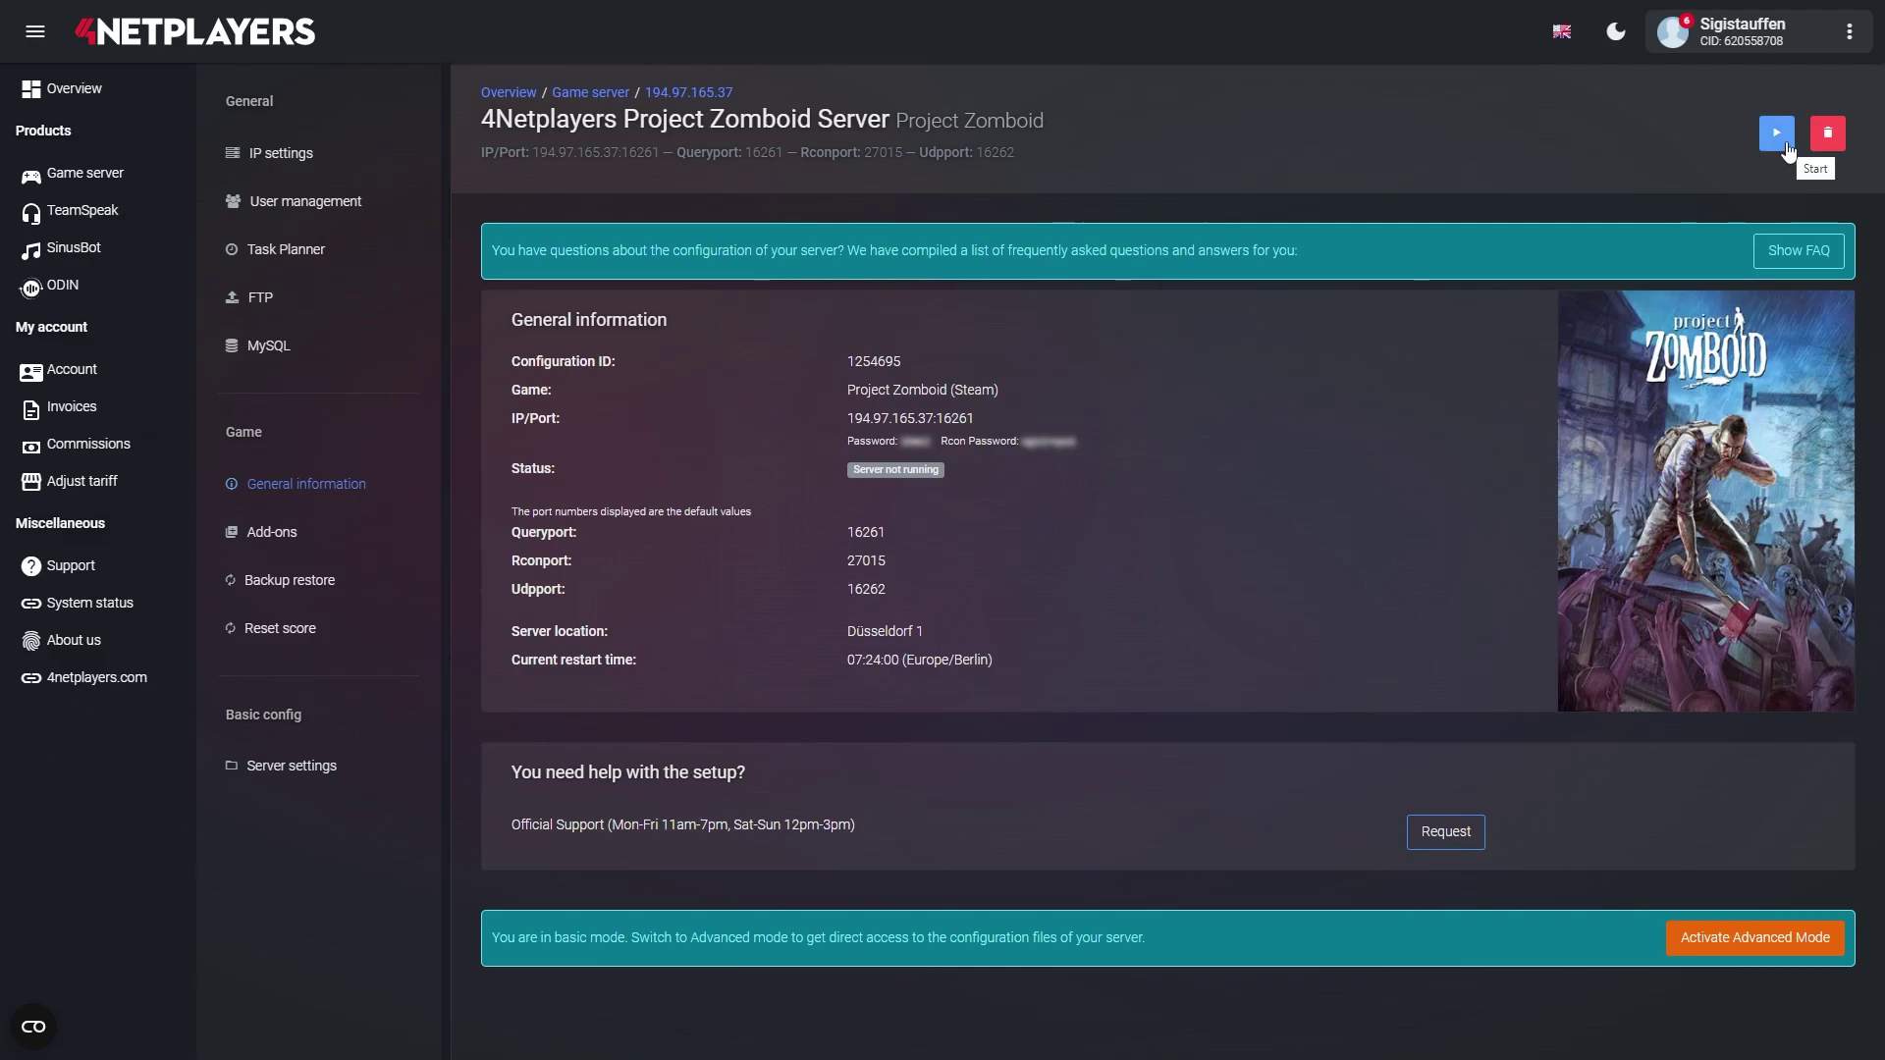
- Start the Project Zomboid server and acknowledge the start message
click(1786, 146)
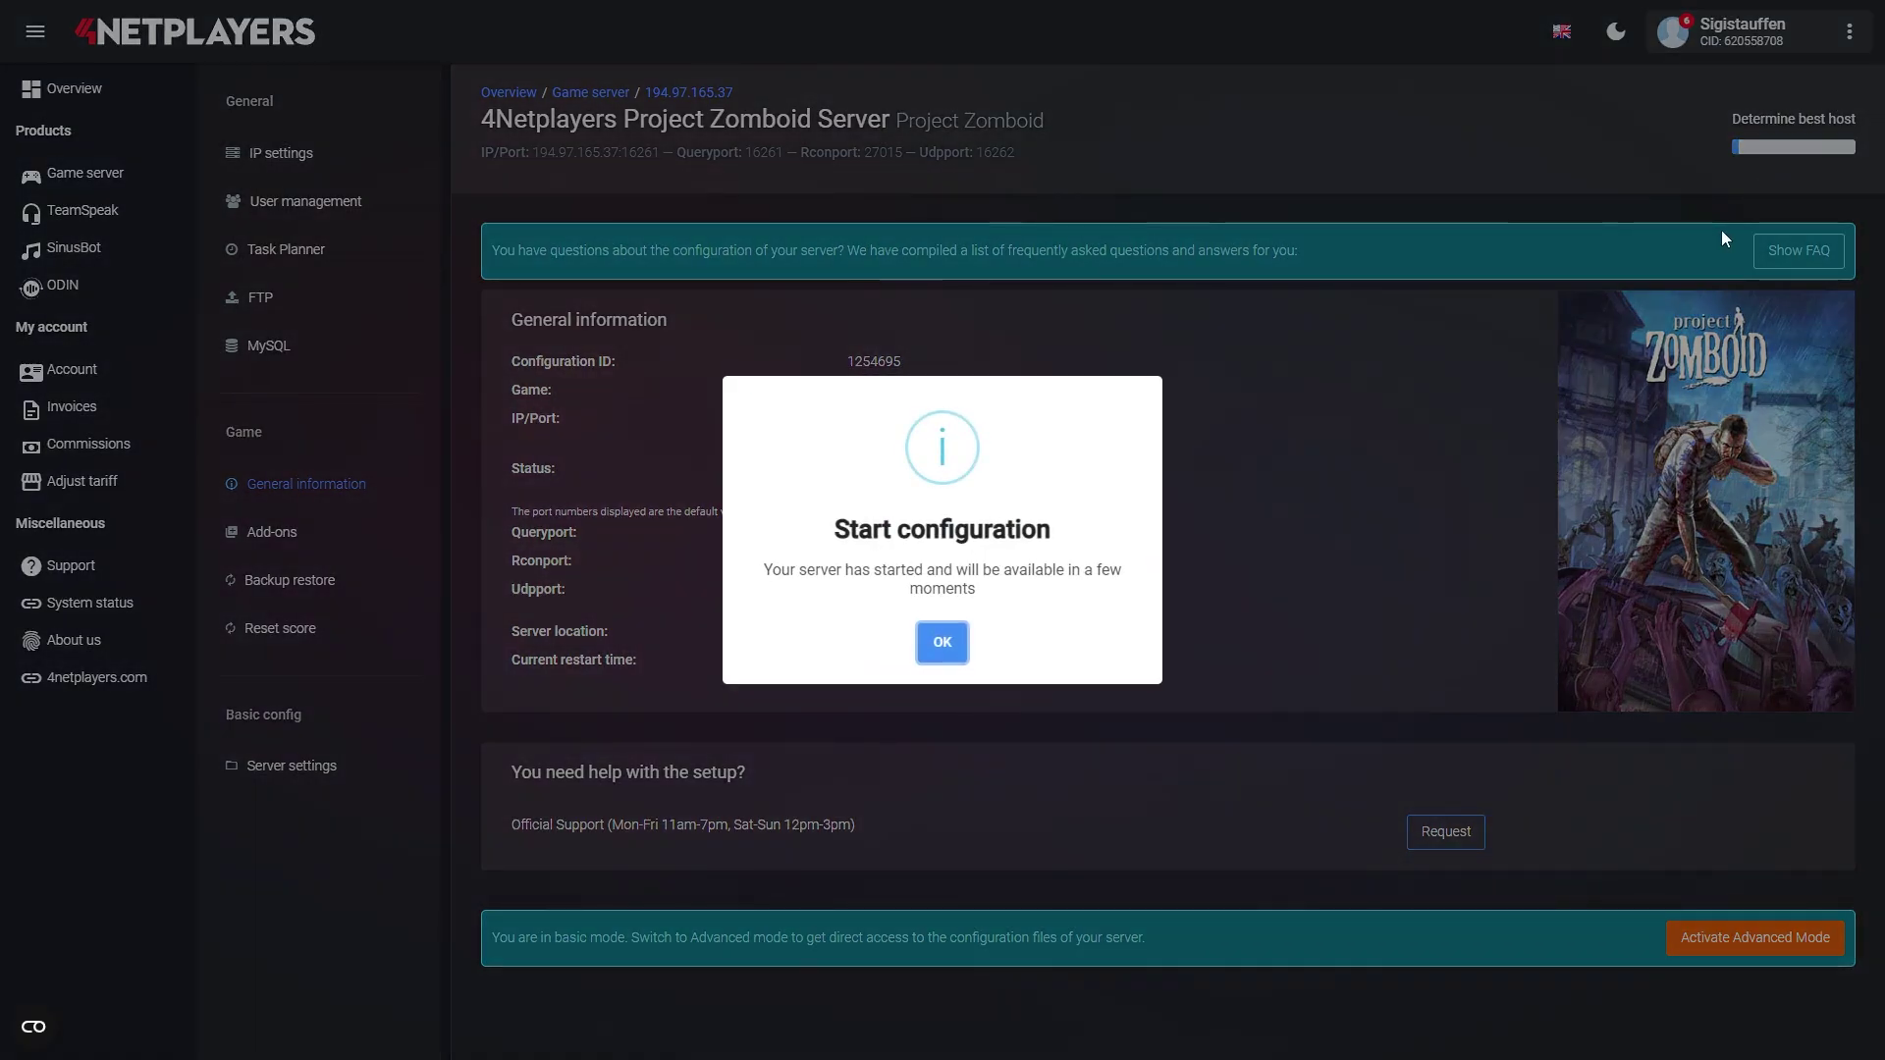
click(943, 643)
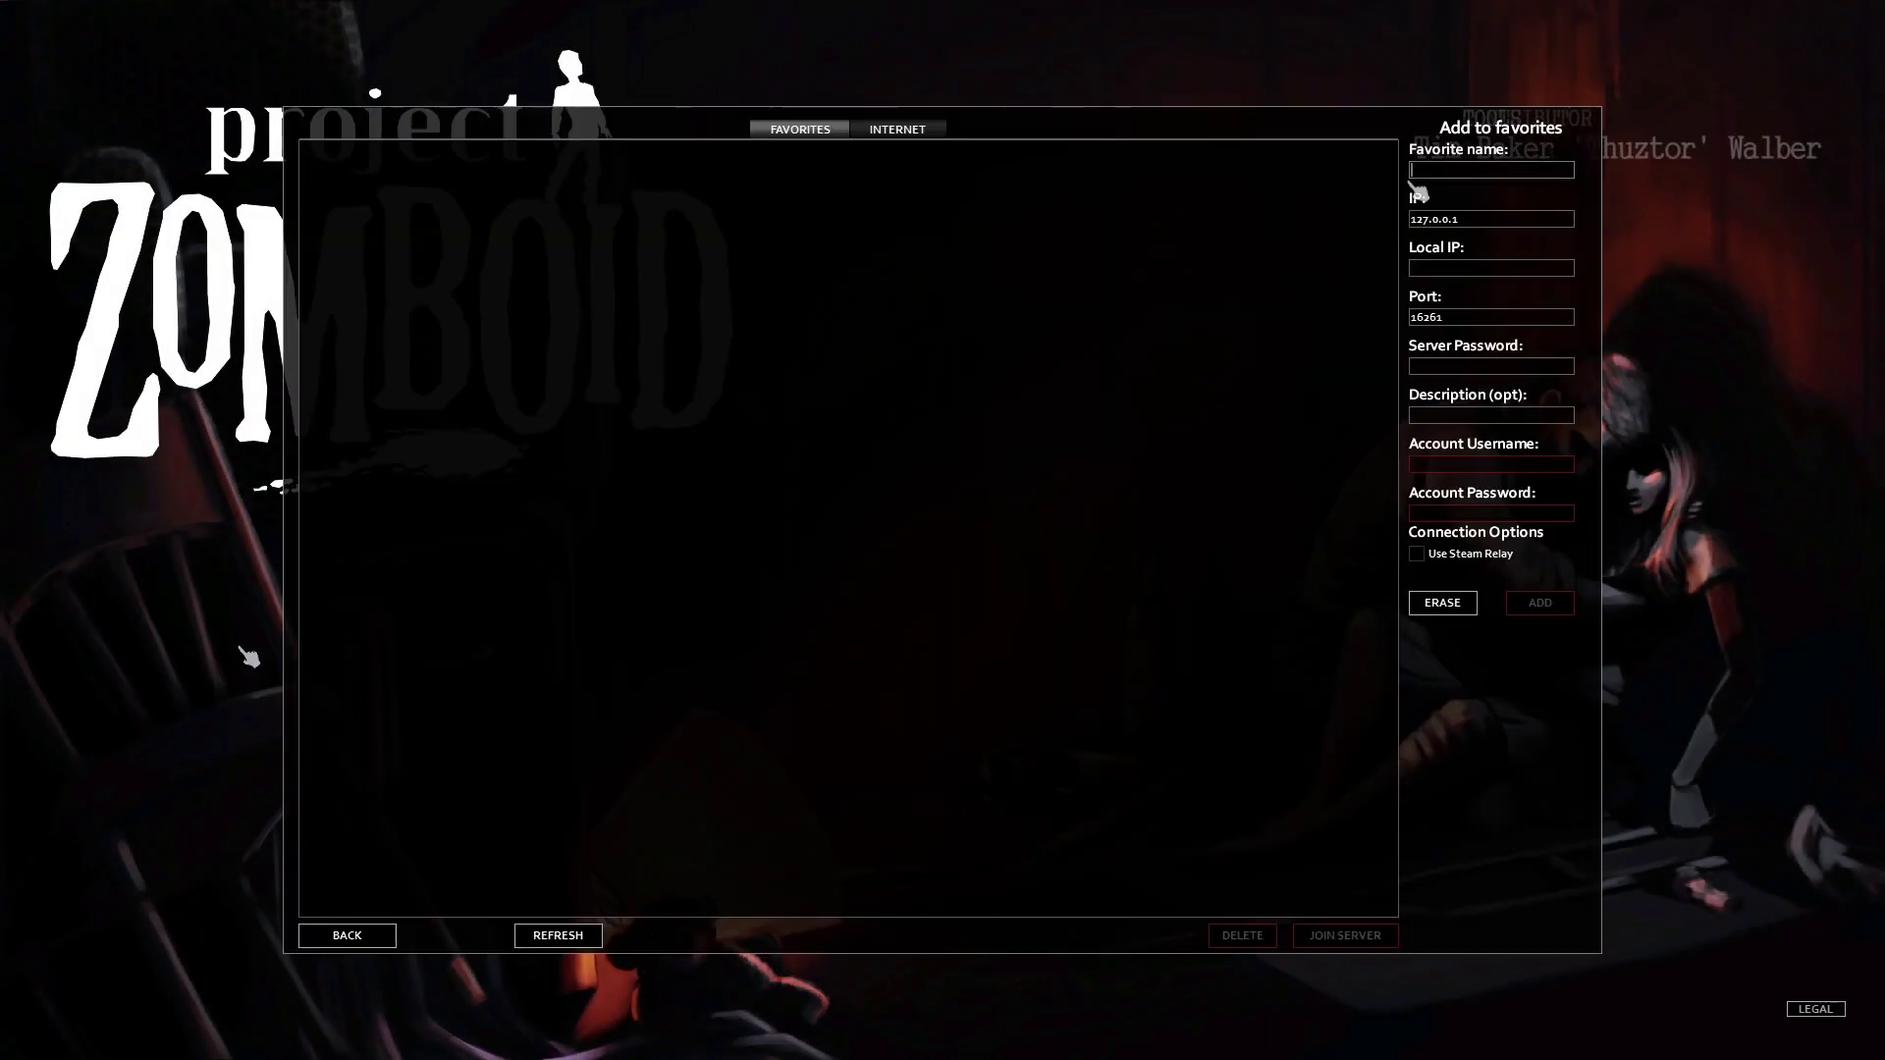
- Fill the favourite form with name 'Tutorial Server', the pasted server IP and the server password
click(1444, 171)
text(Tutorial Server)
click(1412, 220)
text(194.97.165.37:16261)
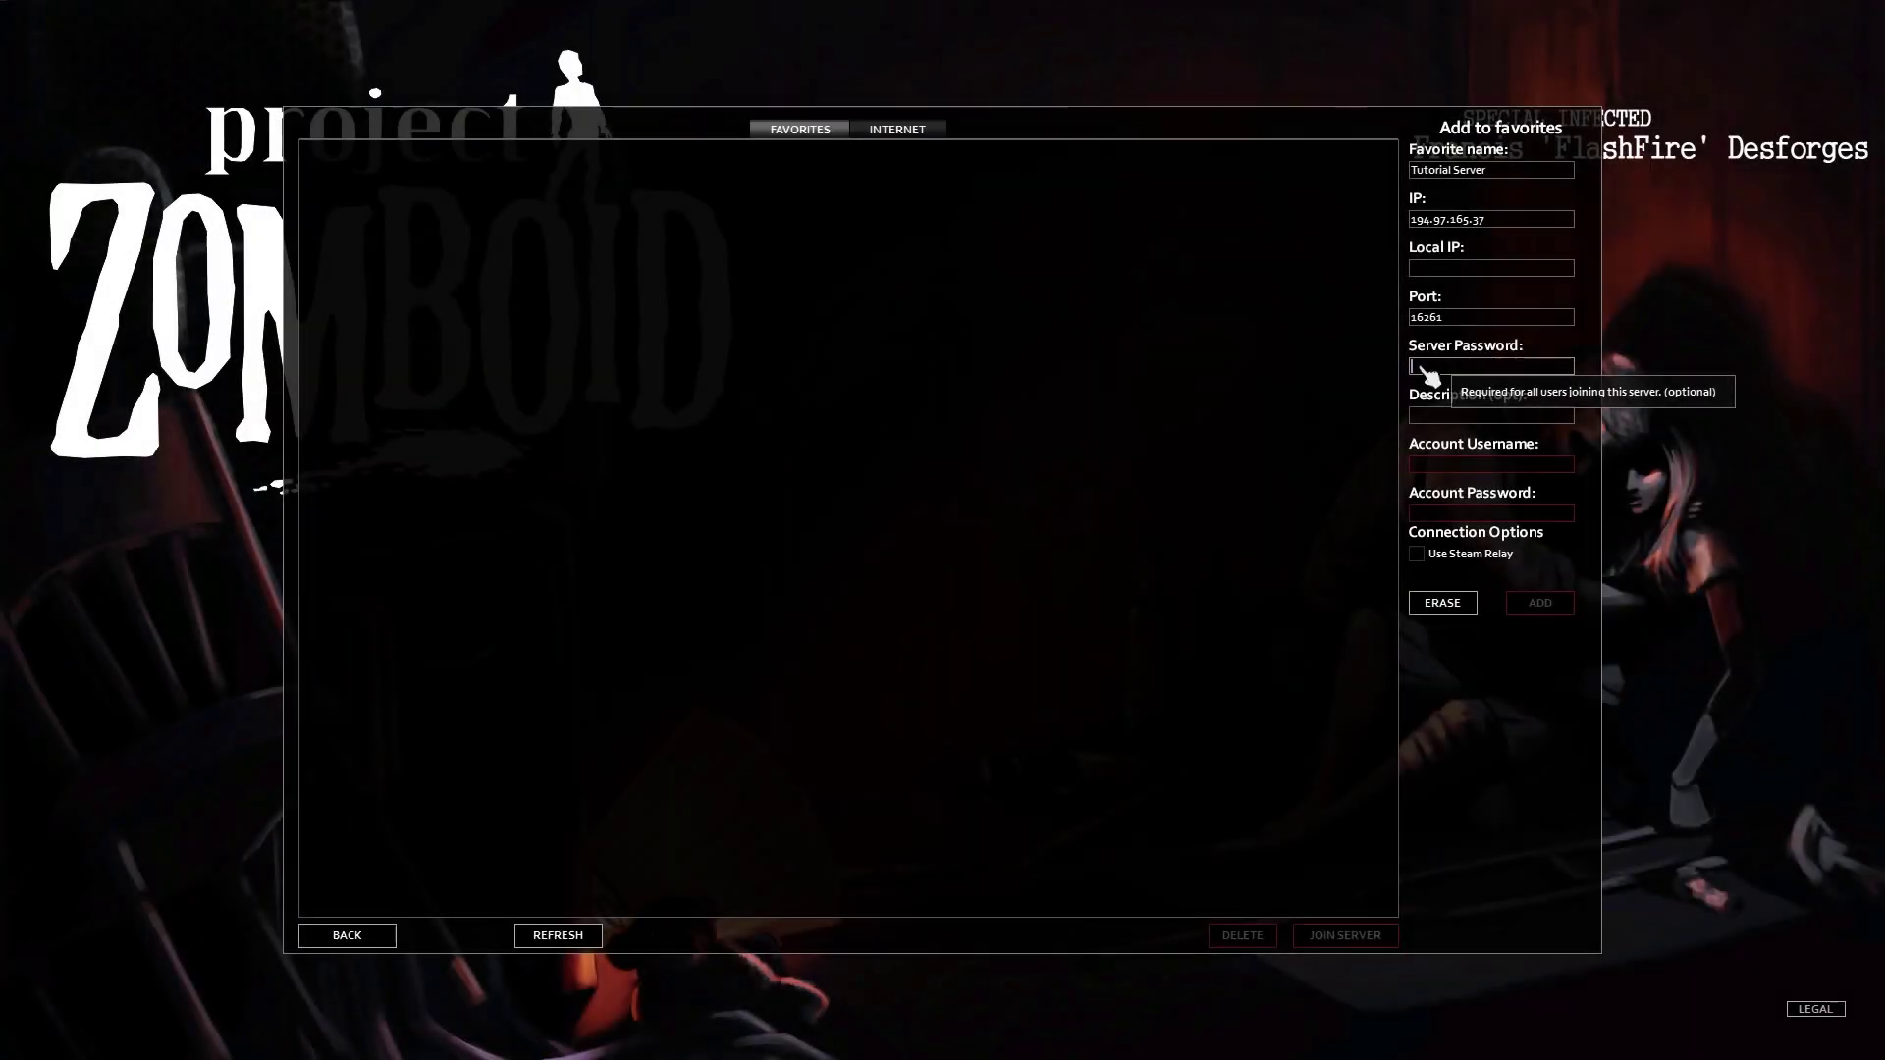
text(**)
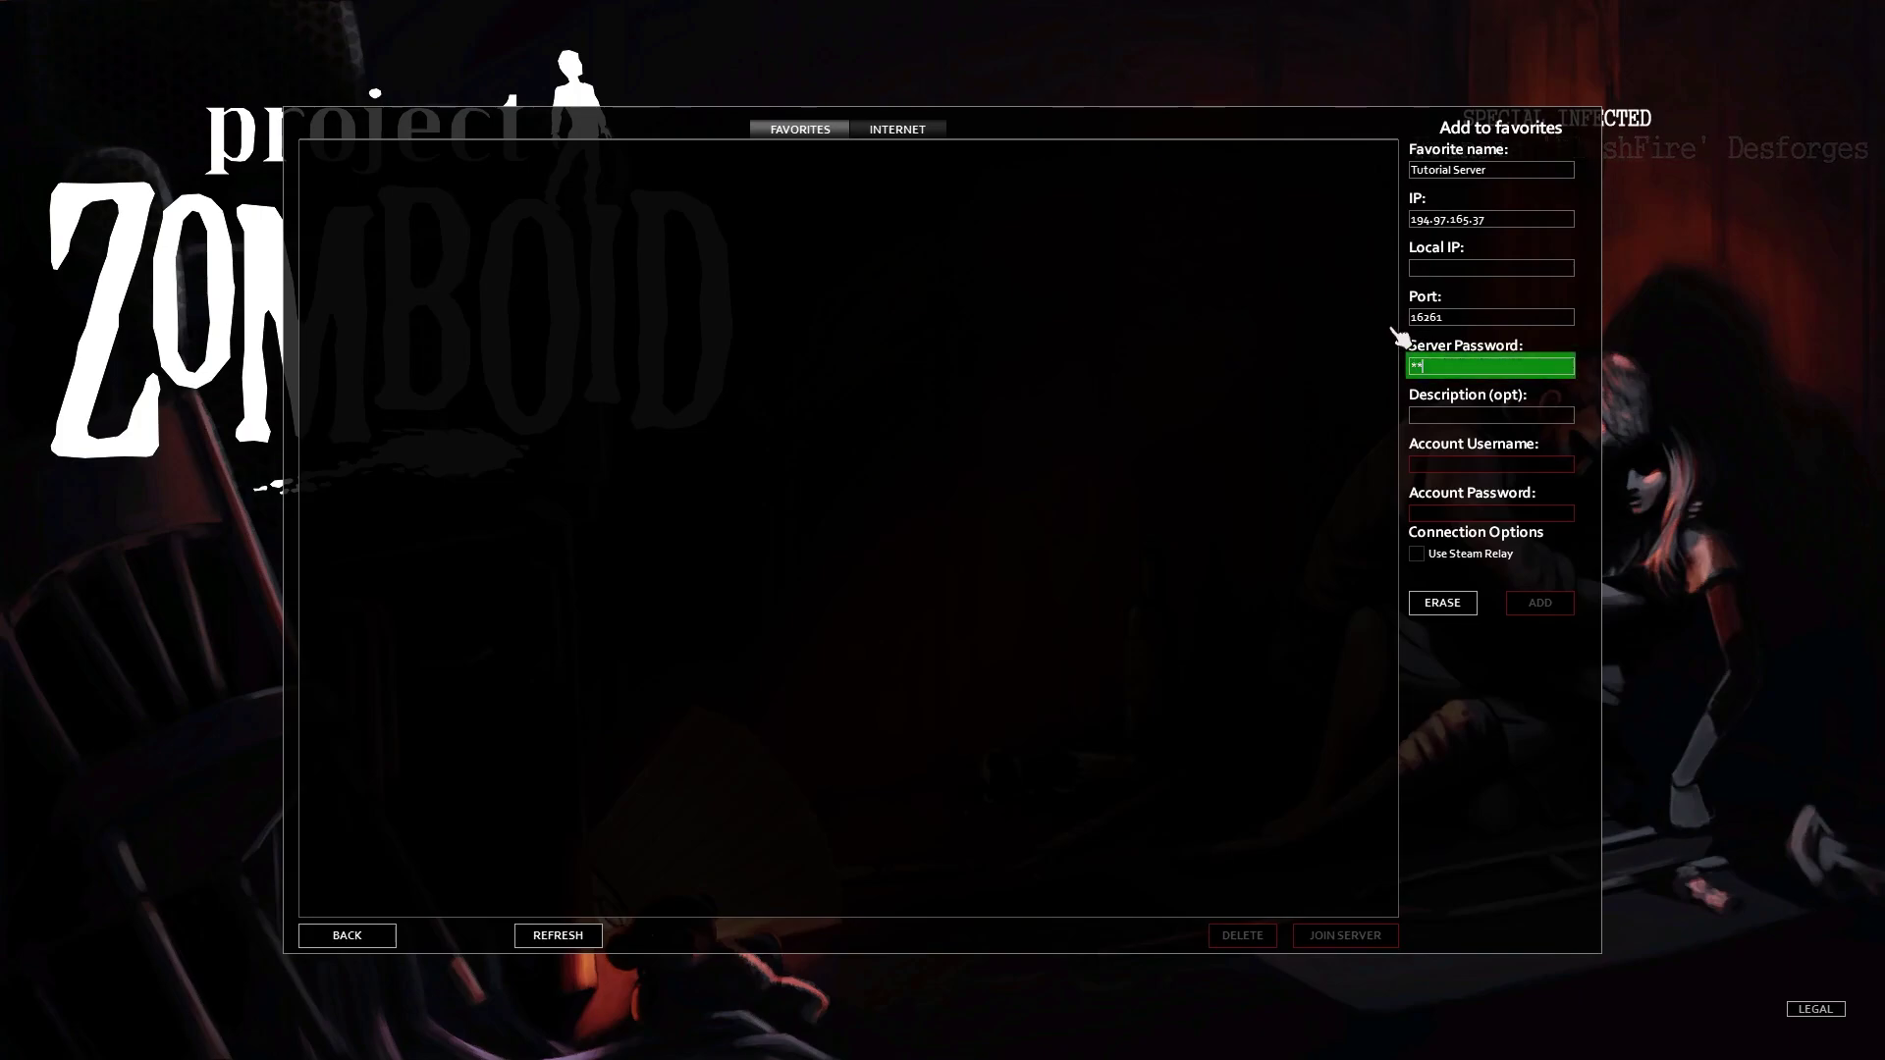
text(******)
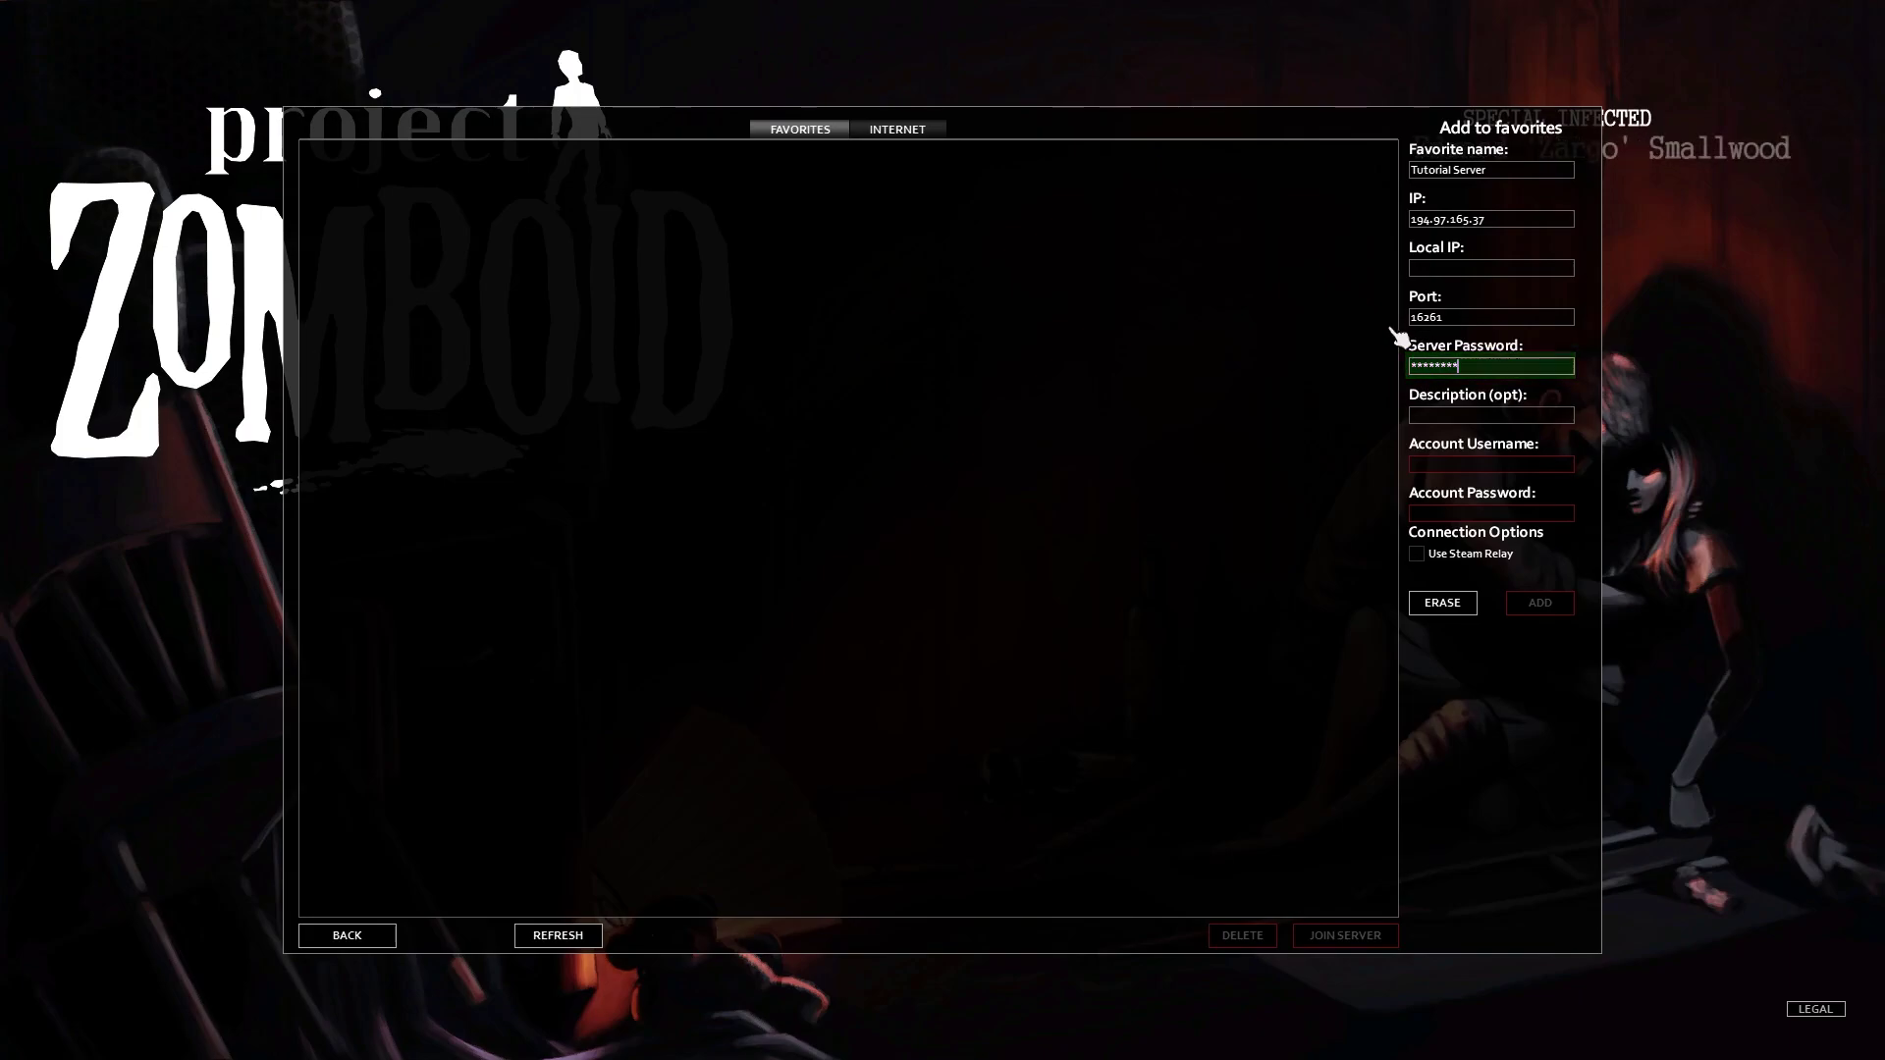
- Add Tutorial Server to favourites, refresh its details and join it
click(1545, 608)
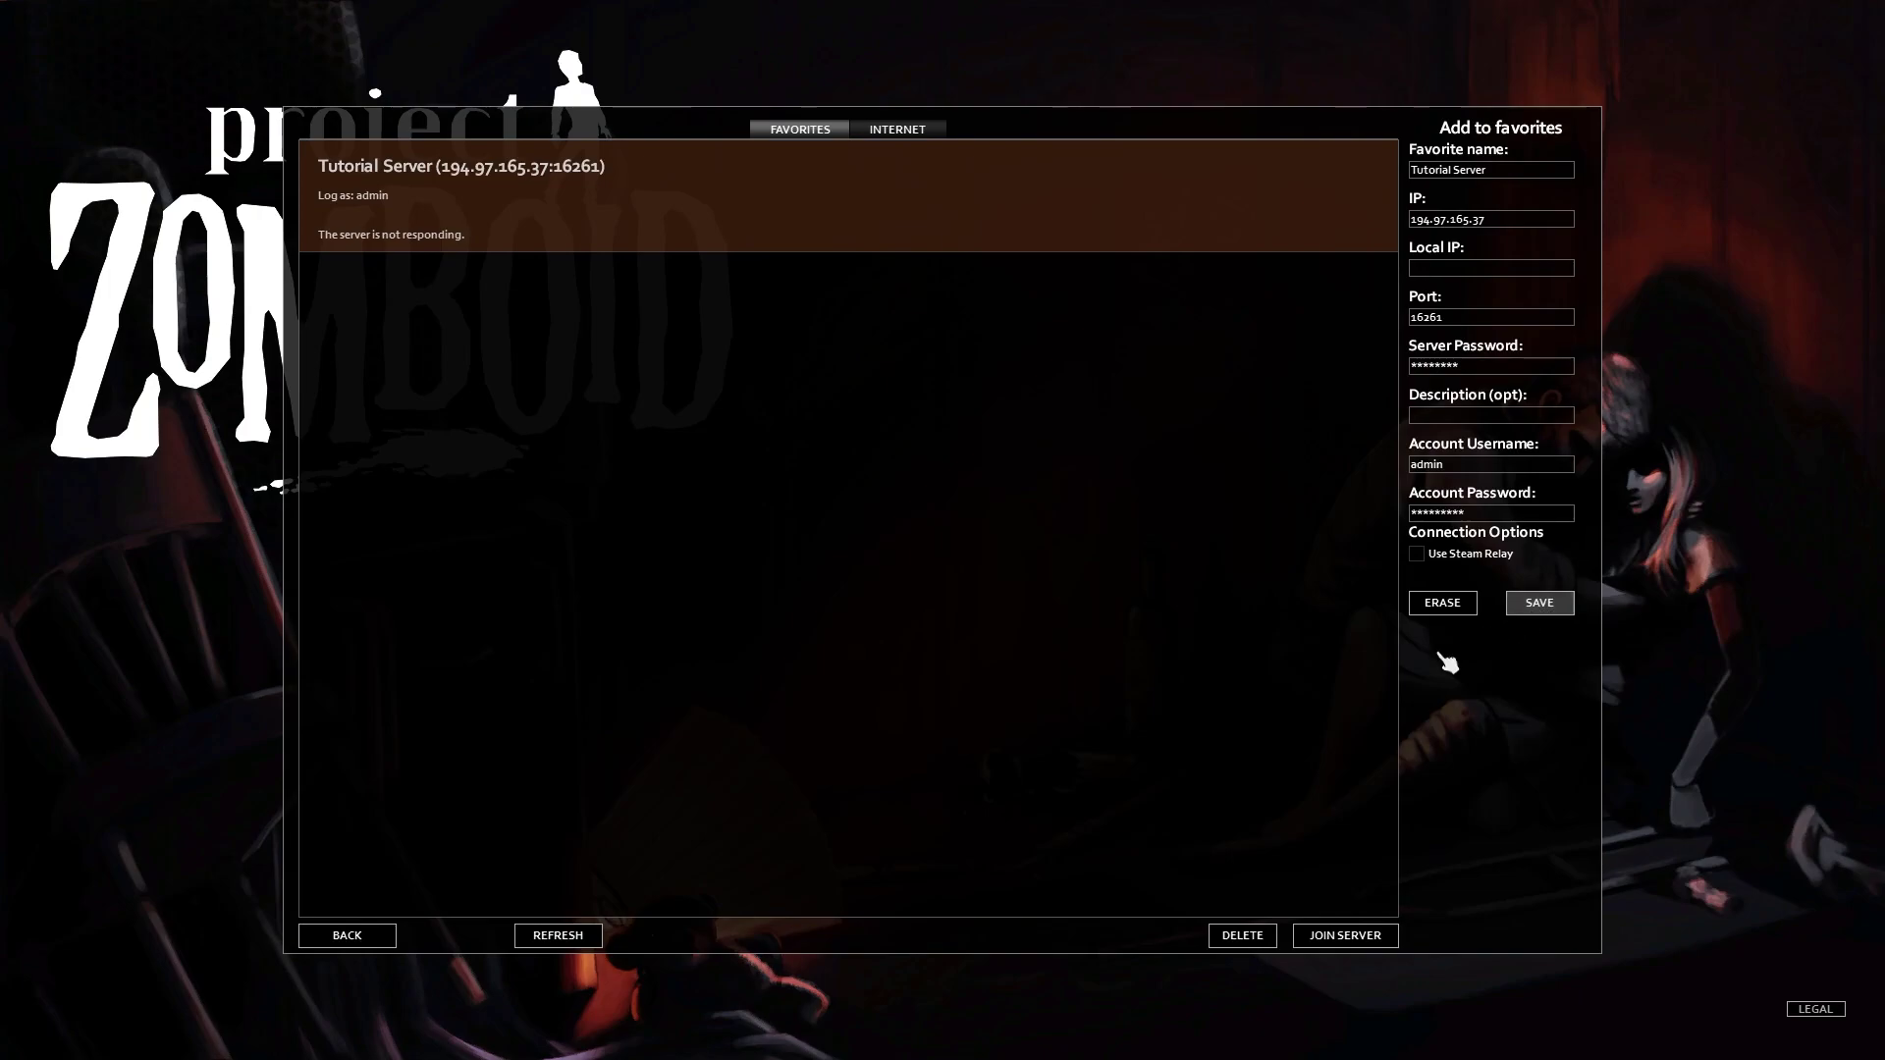
click(567, 940)
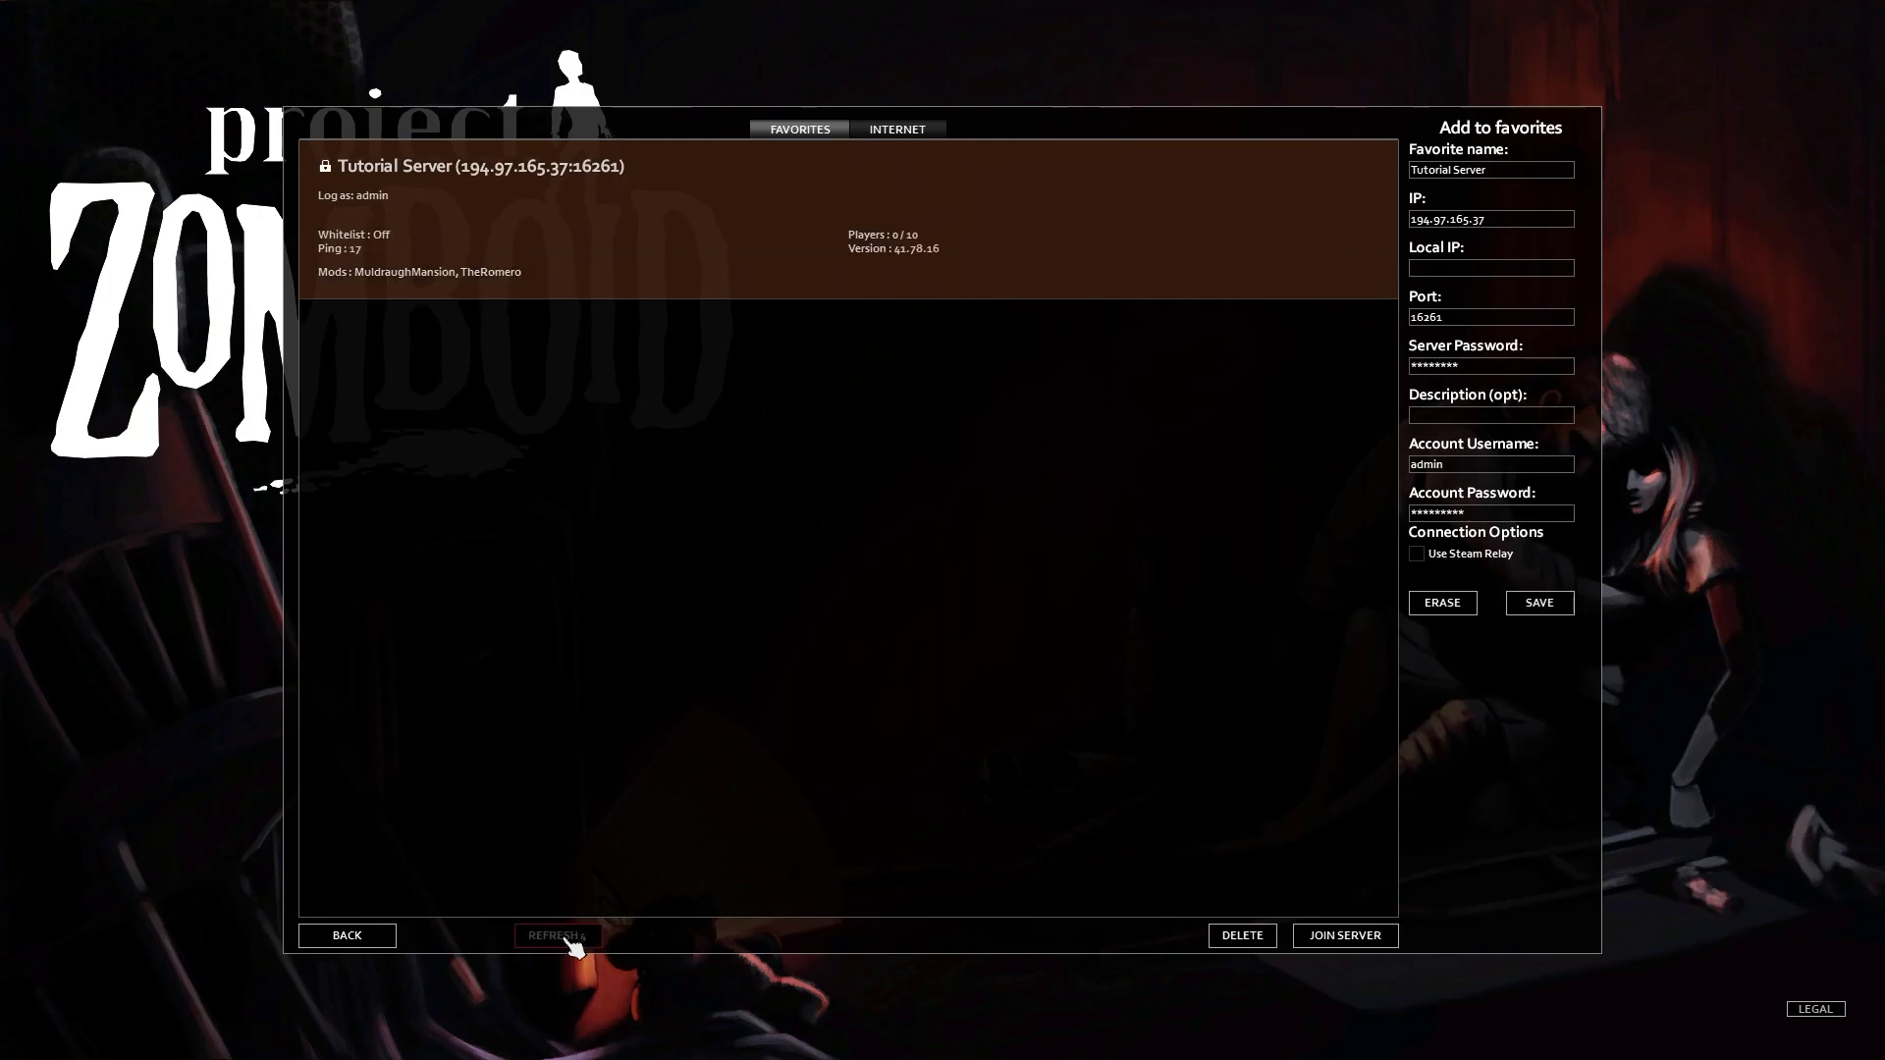
click(1347, 941)
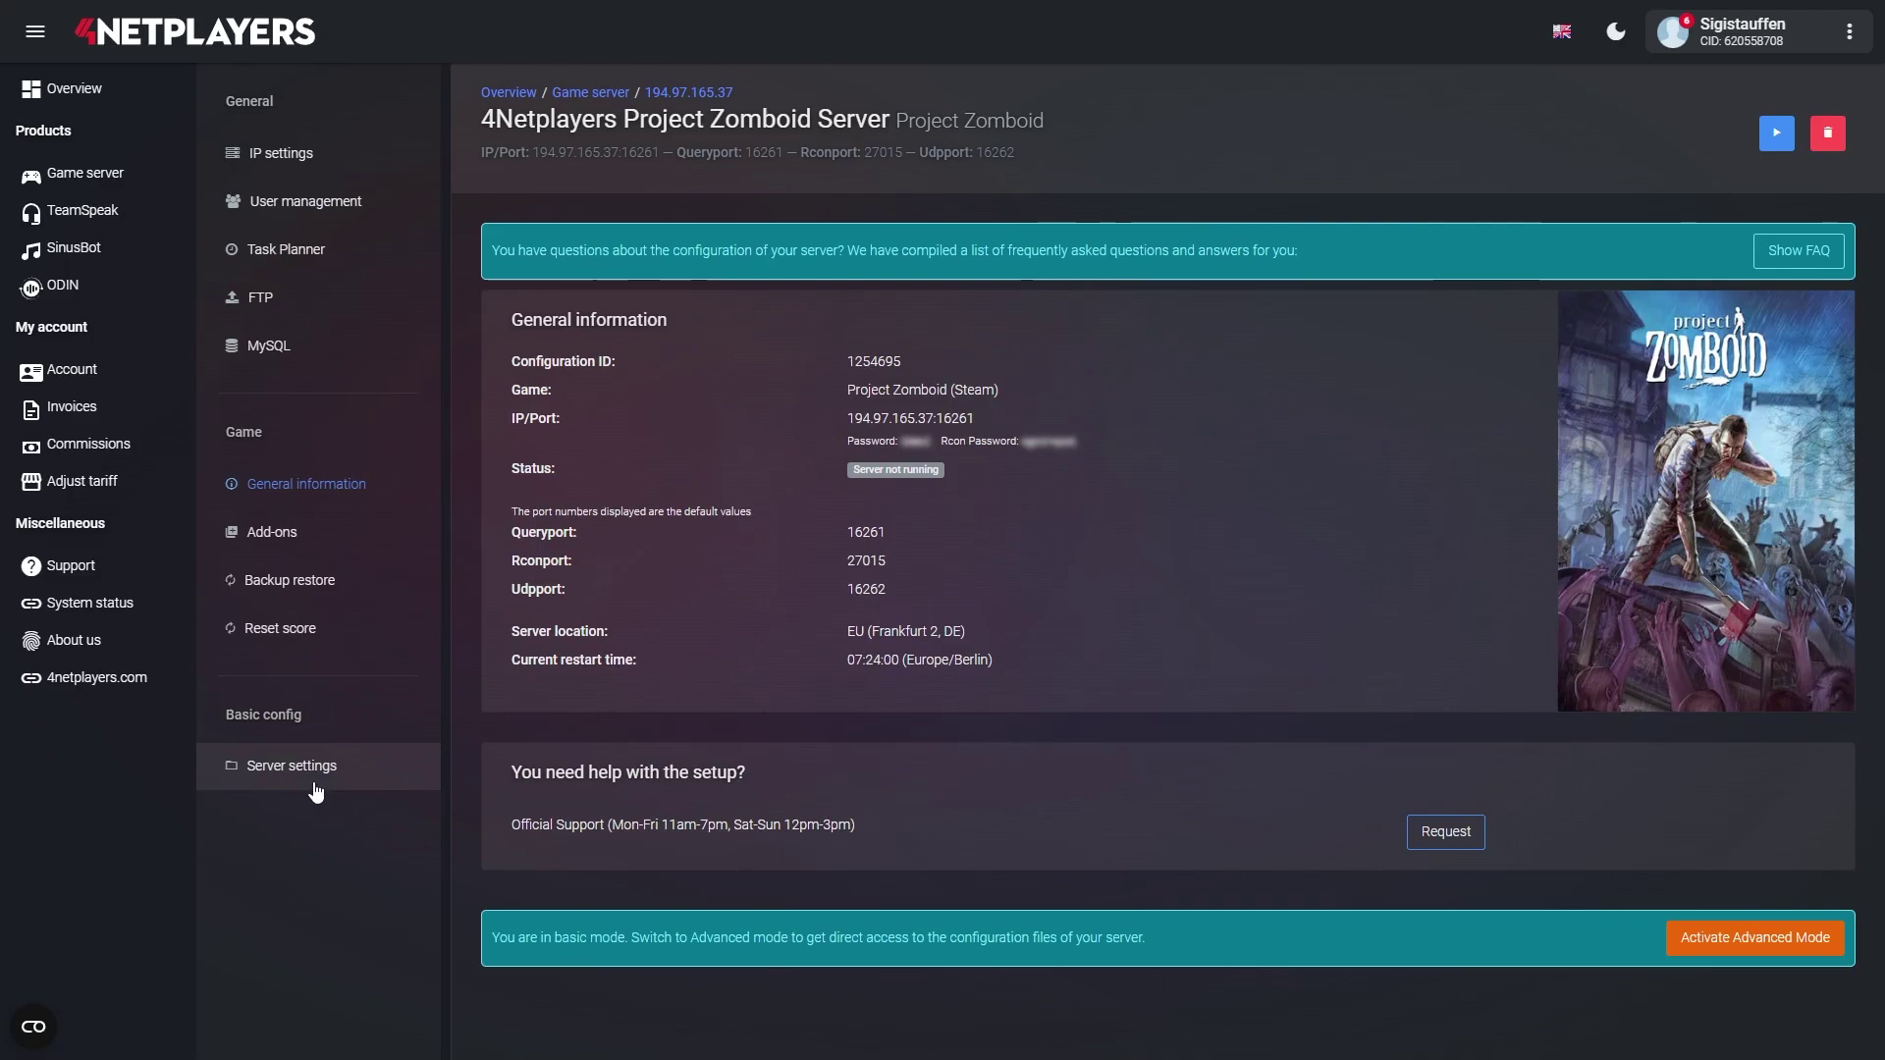
- Open the server settings form and check the admin password field
click(315, 784)
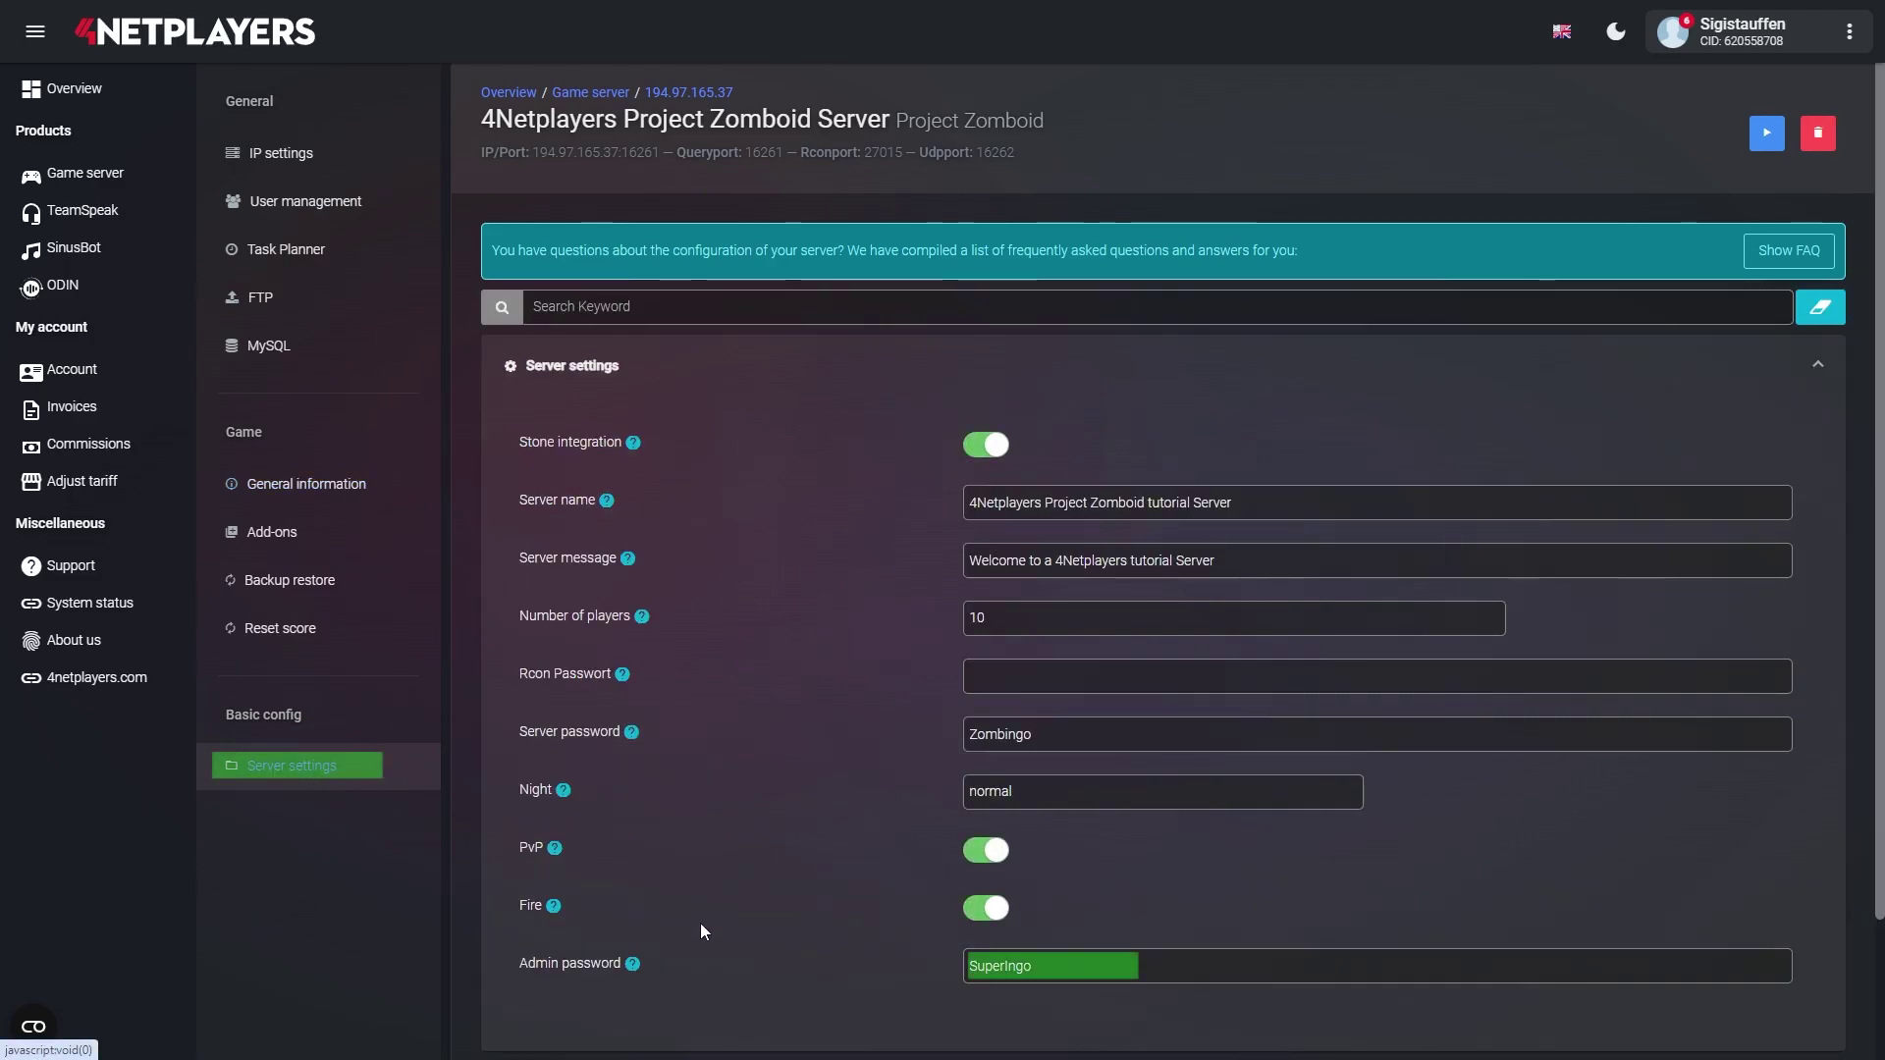
click(1001, 970)
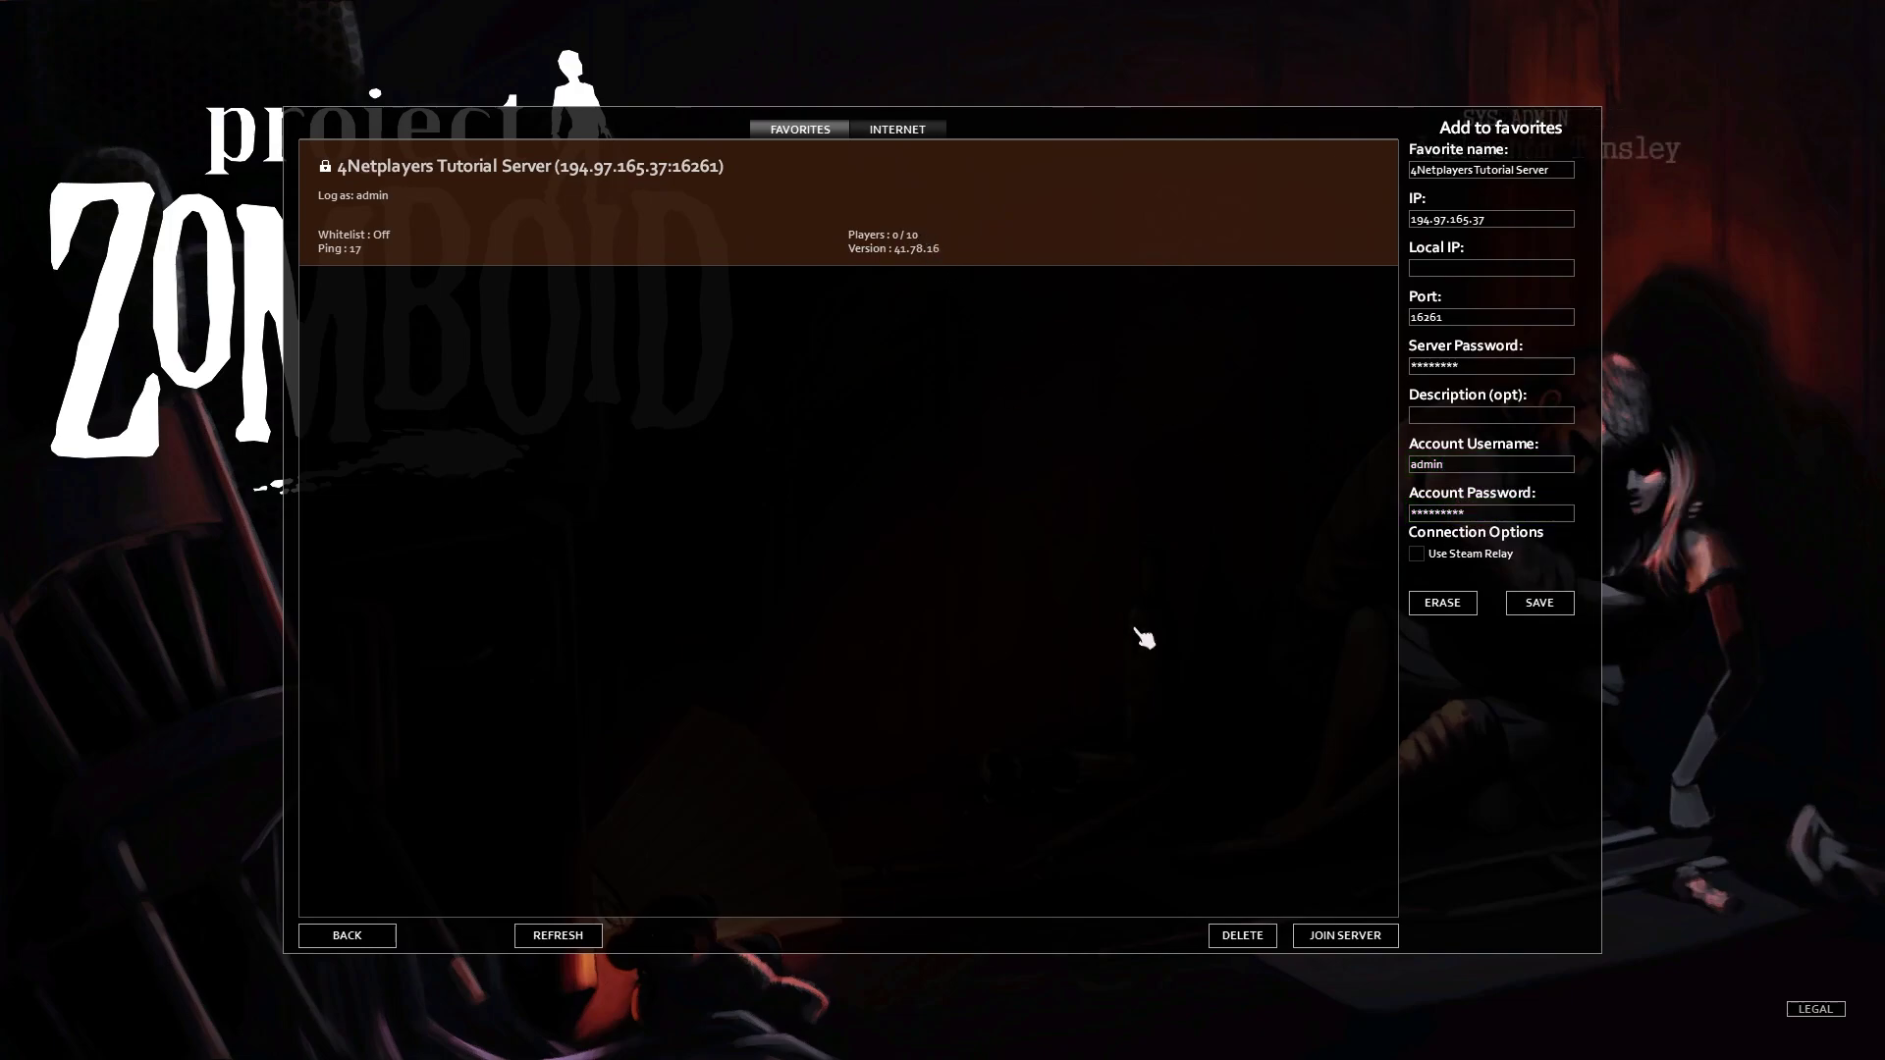
- Join the 4Netplayers Tutorial Server from the favourites list
click(1325, 941)
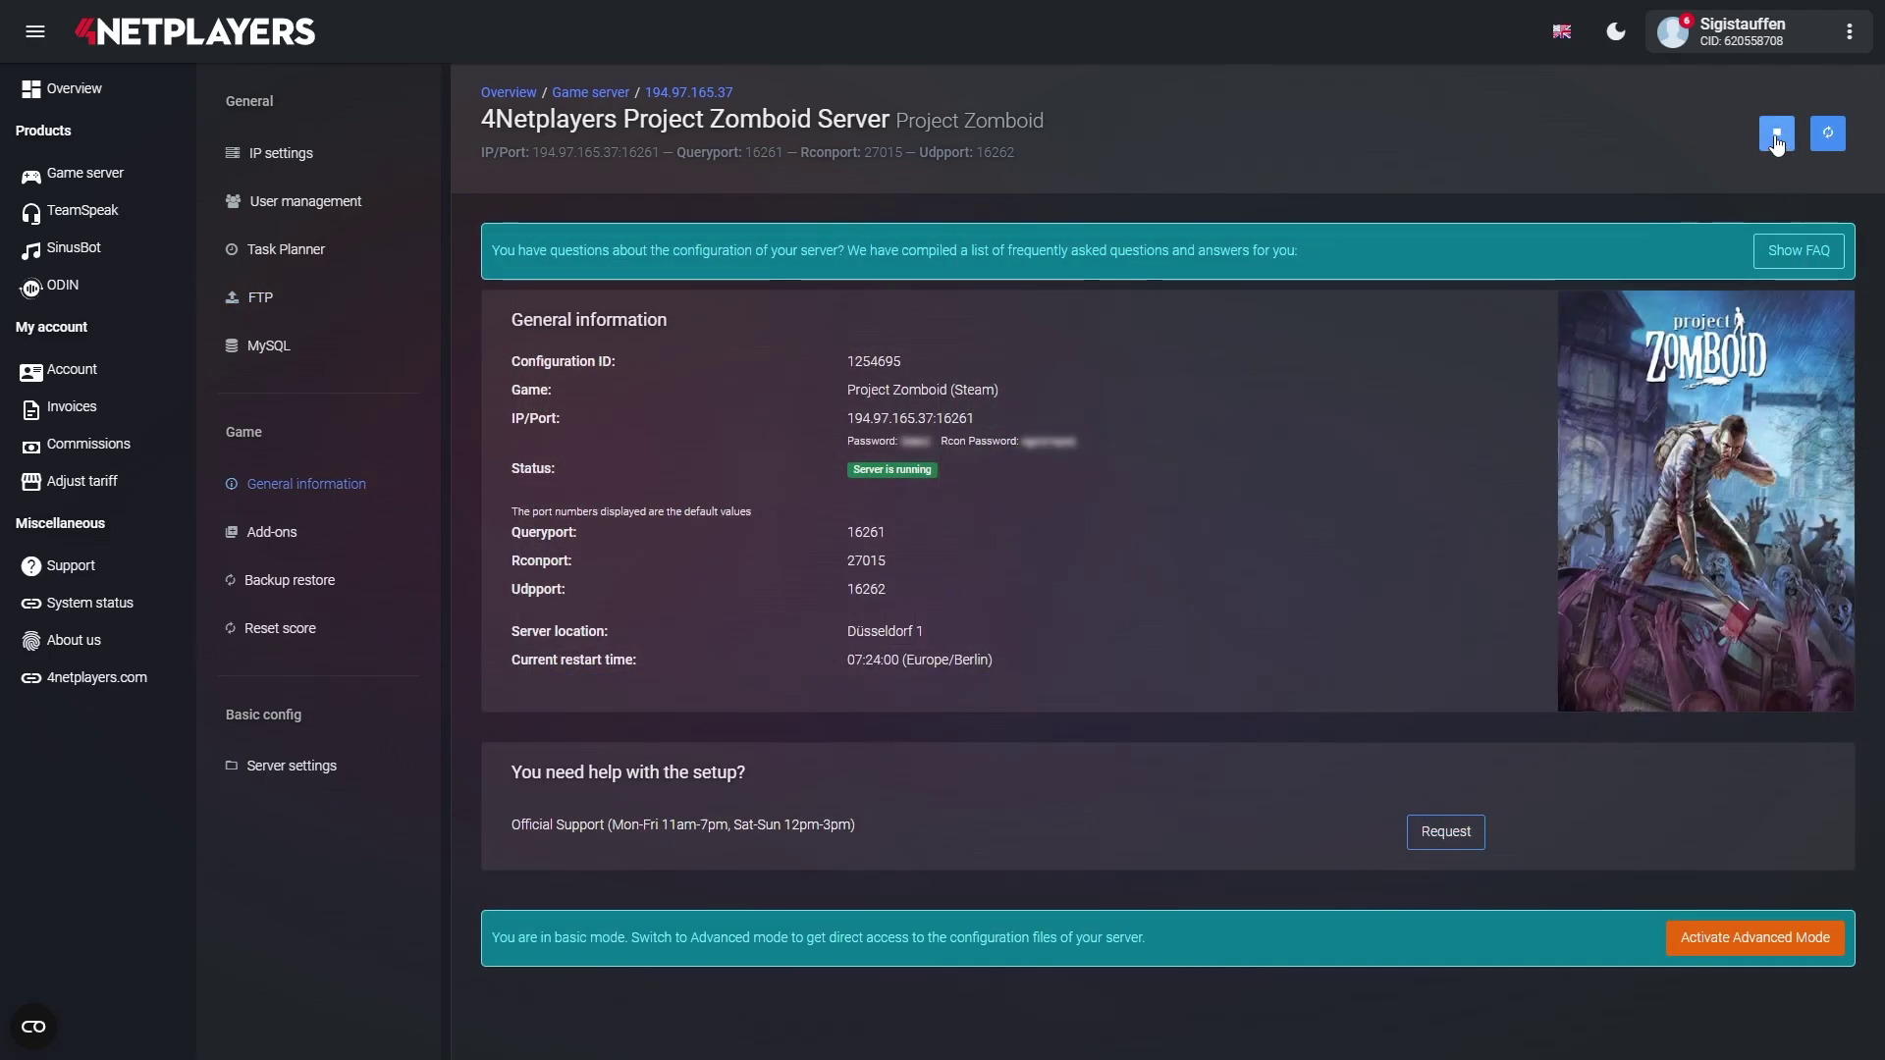
- Stop the server, confirm the shutdown, and open the server's FTP access page
click(1777, 134)
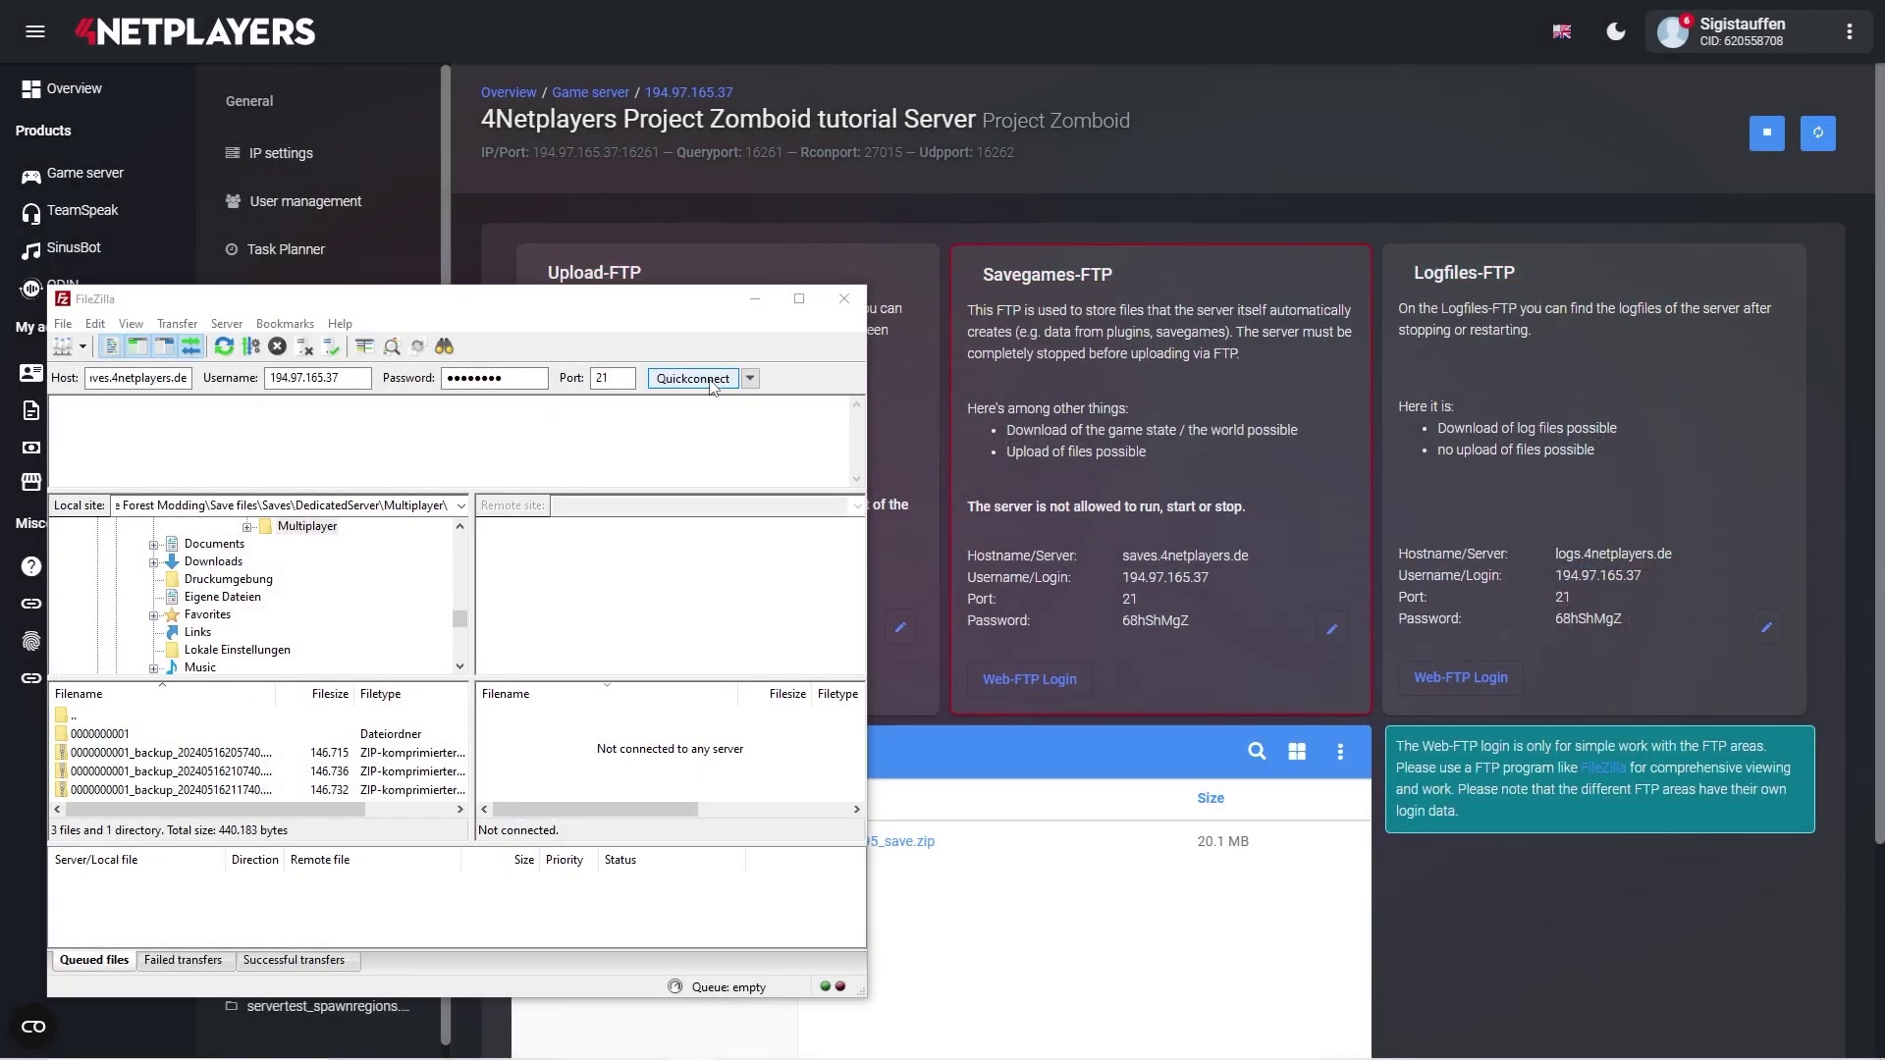
click(711, 381)
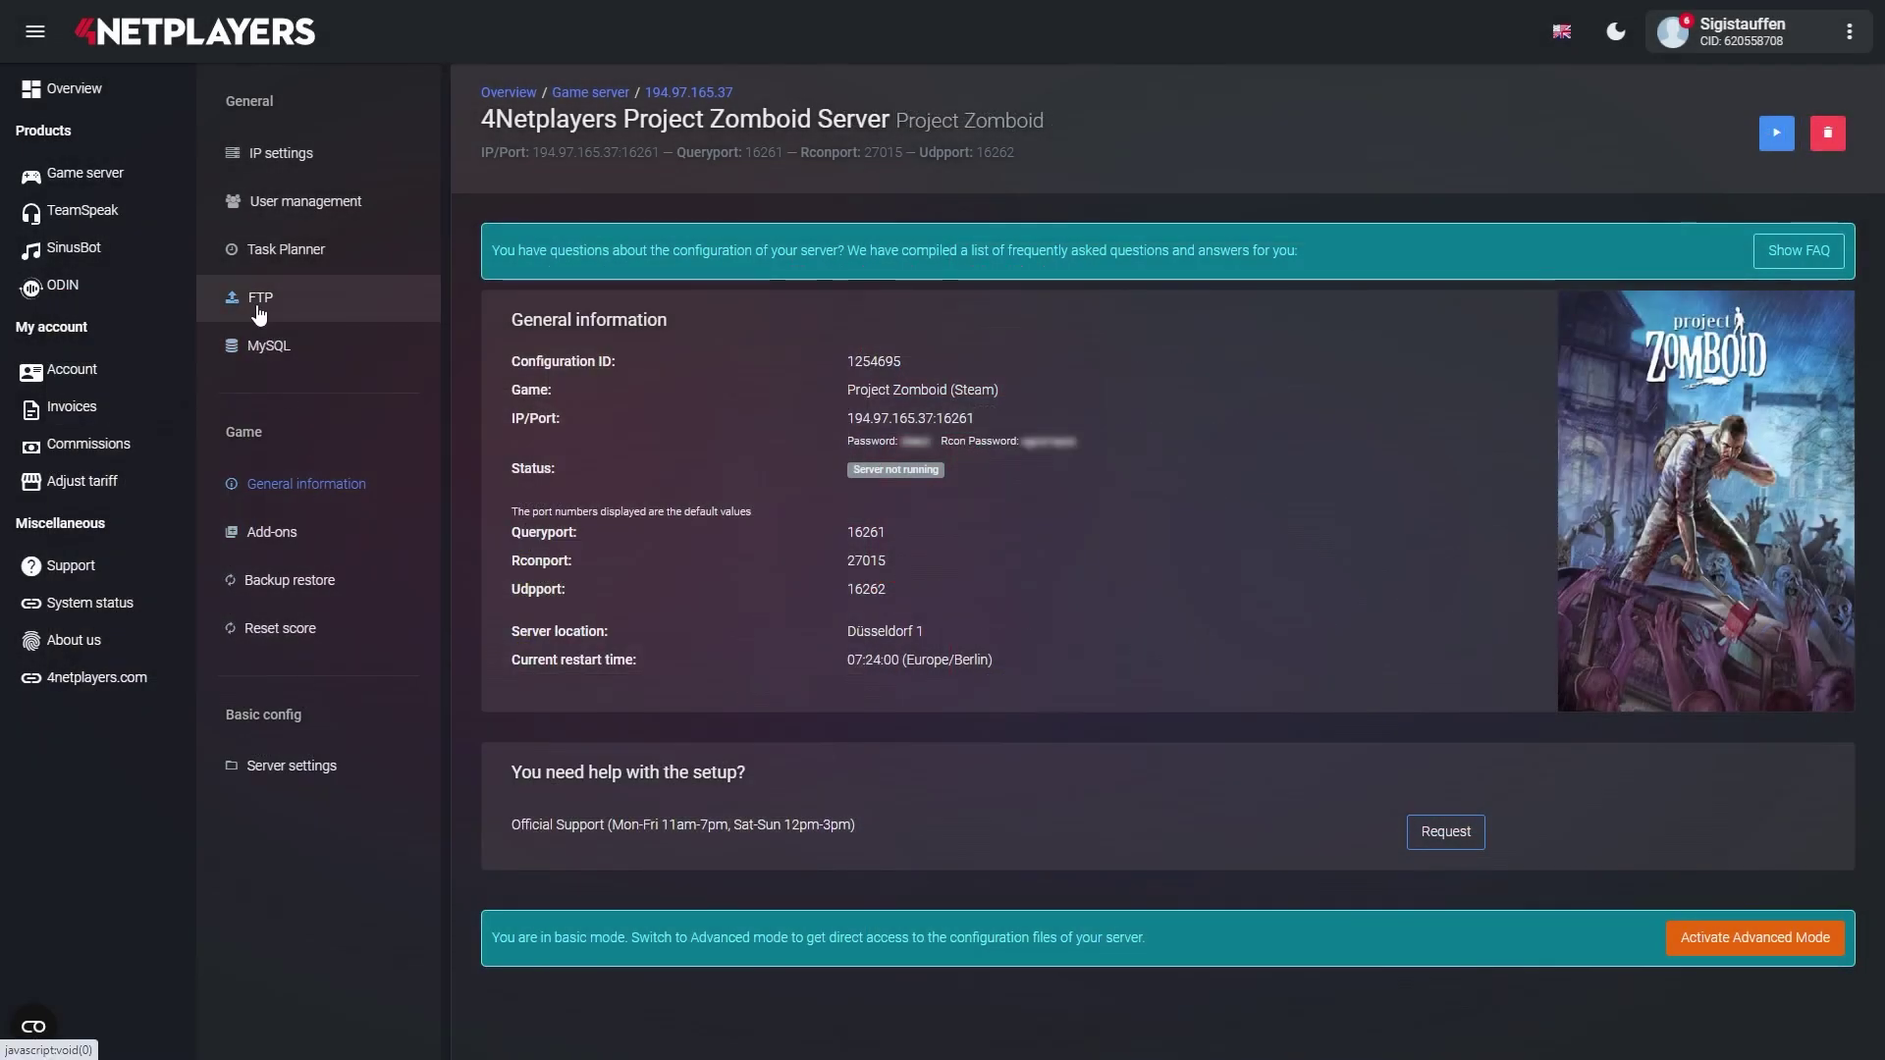
click(259, 308)
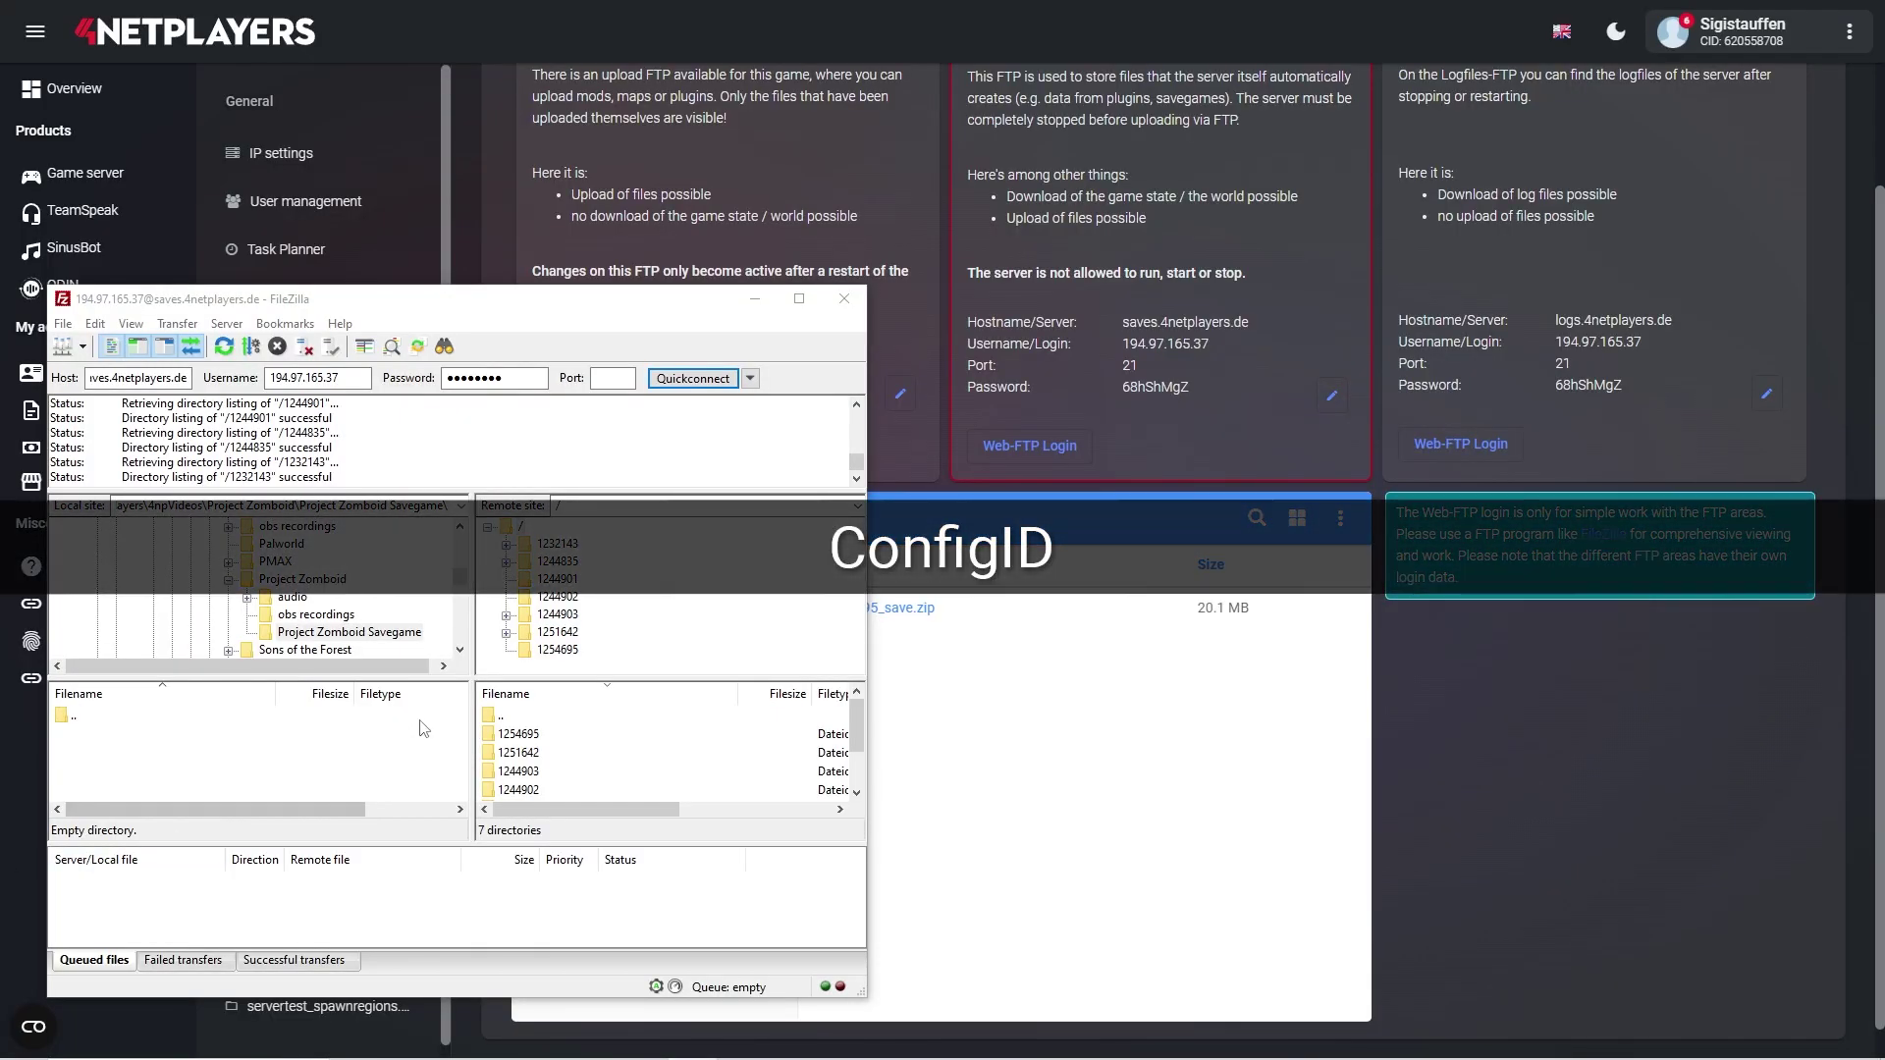
- Open remote folder 1254695 and download 1254695_save.zip into the local Savegame folder
click(554, 653)
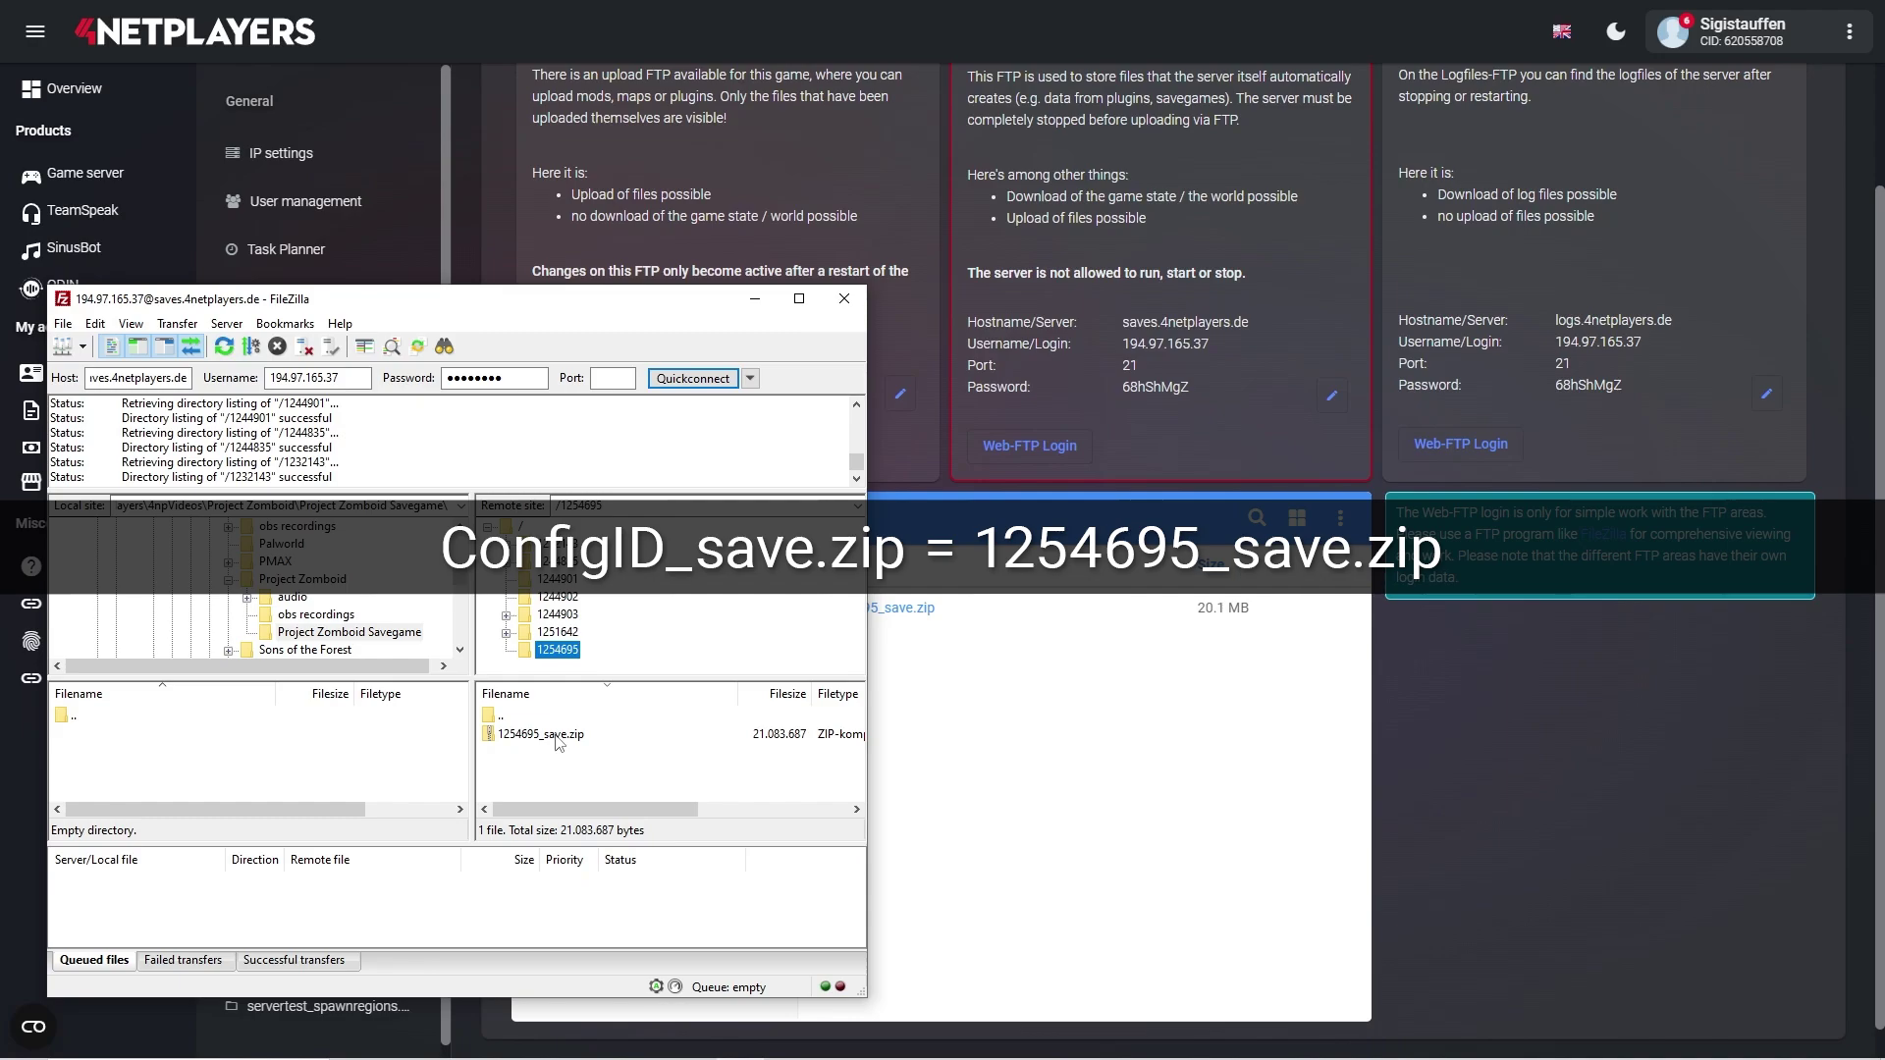
click(558, 736)
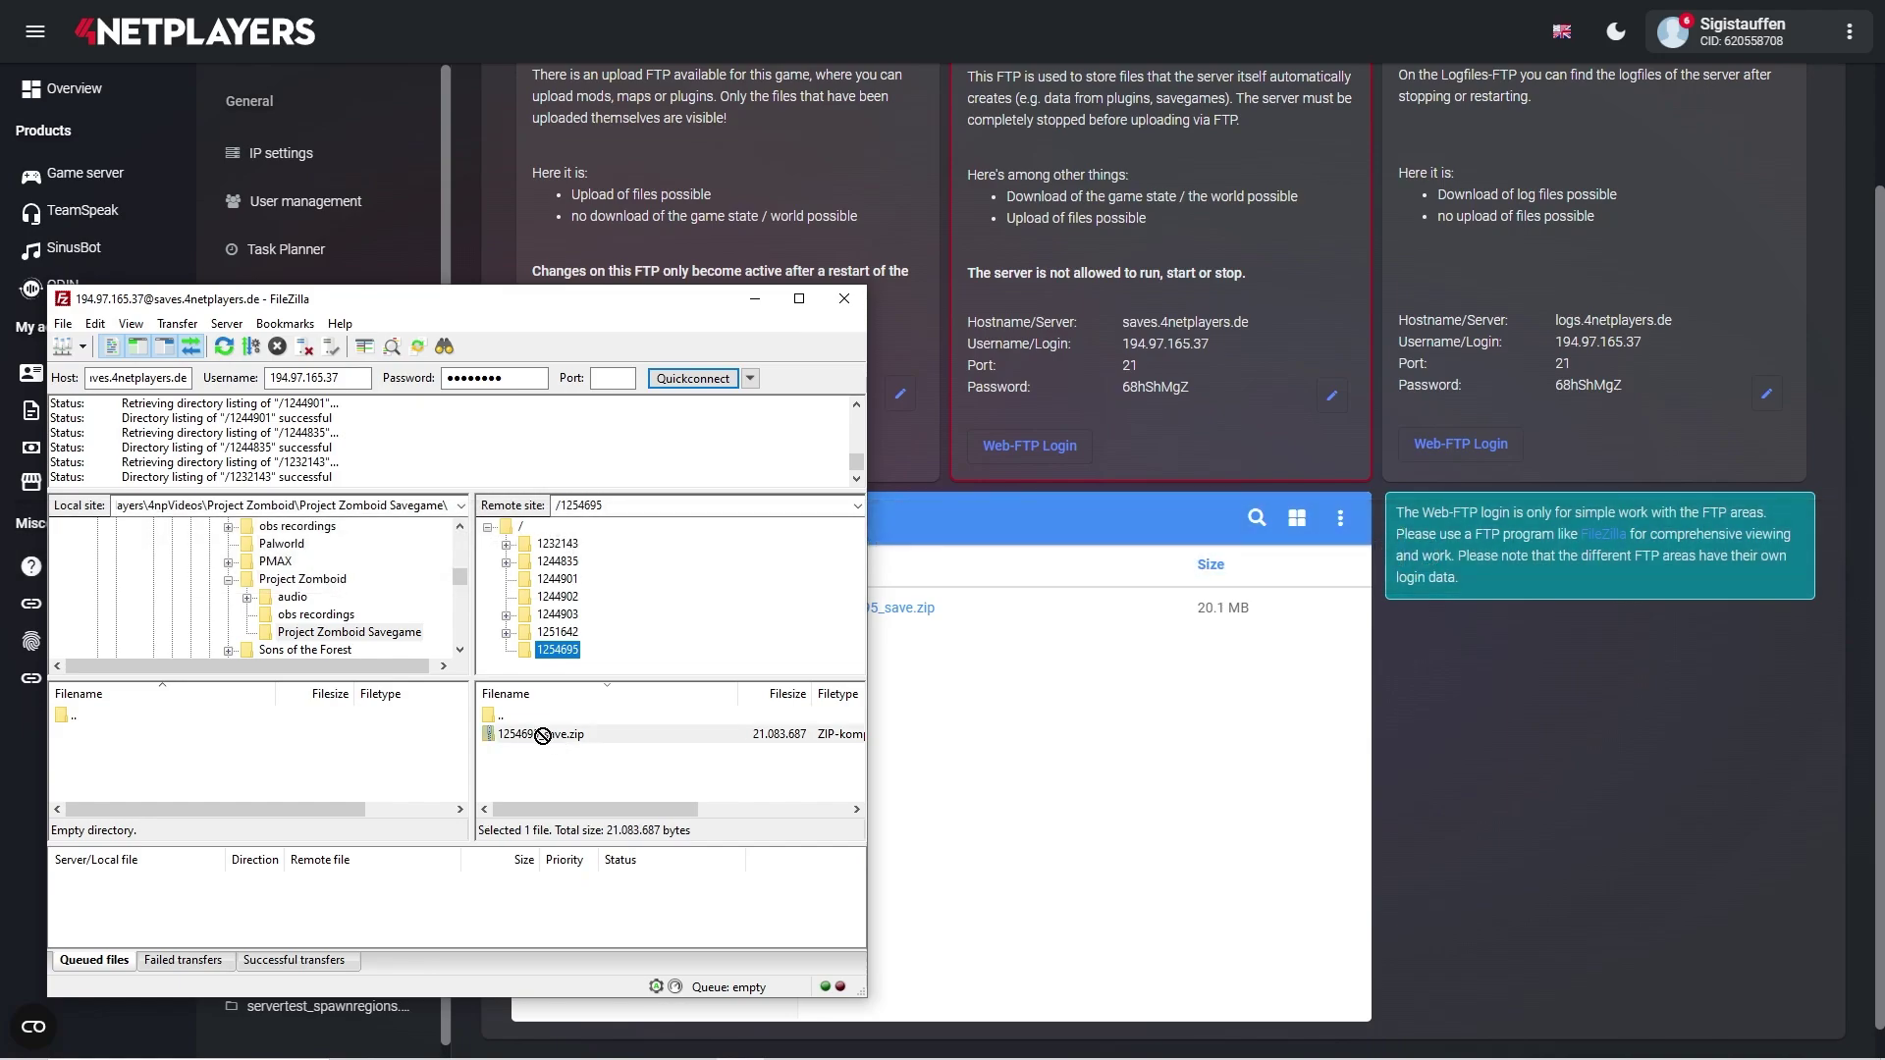
drag(538, 737, 359, 758)
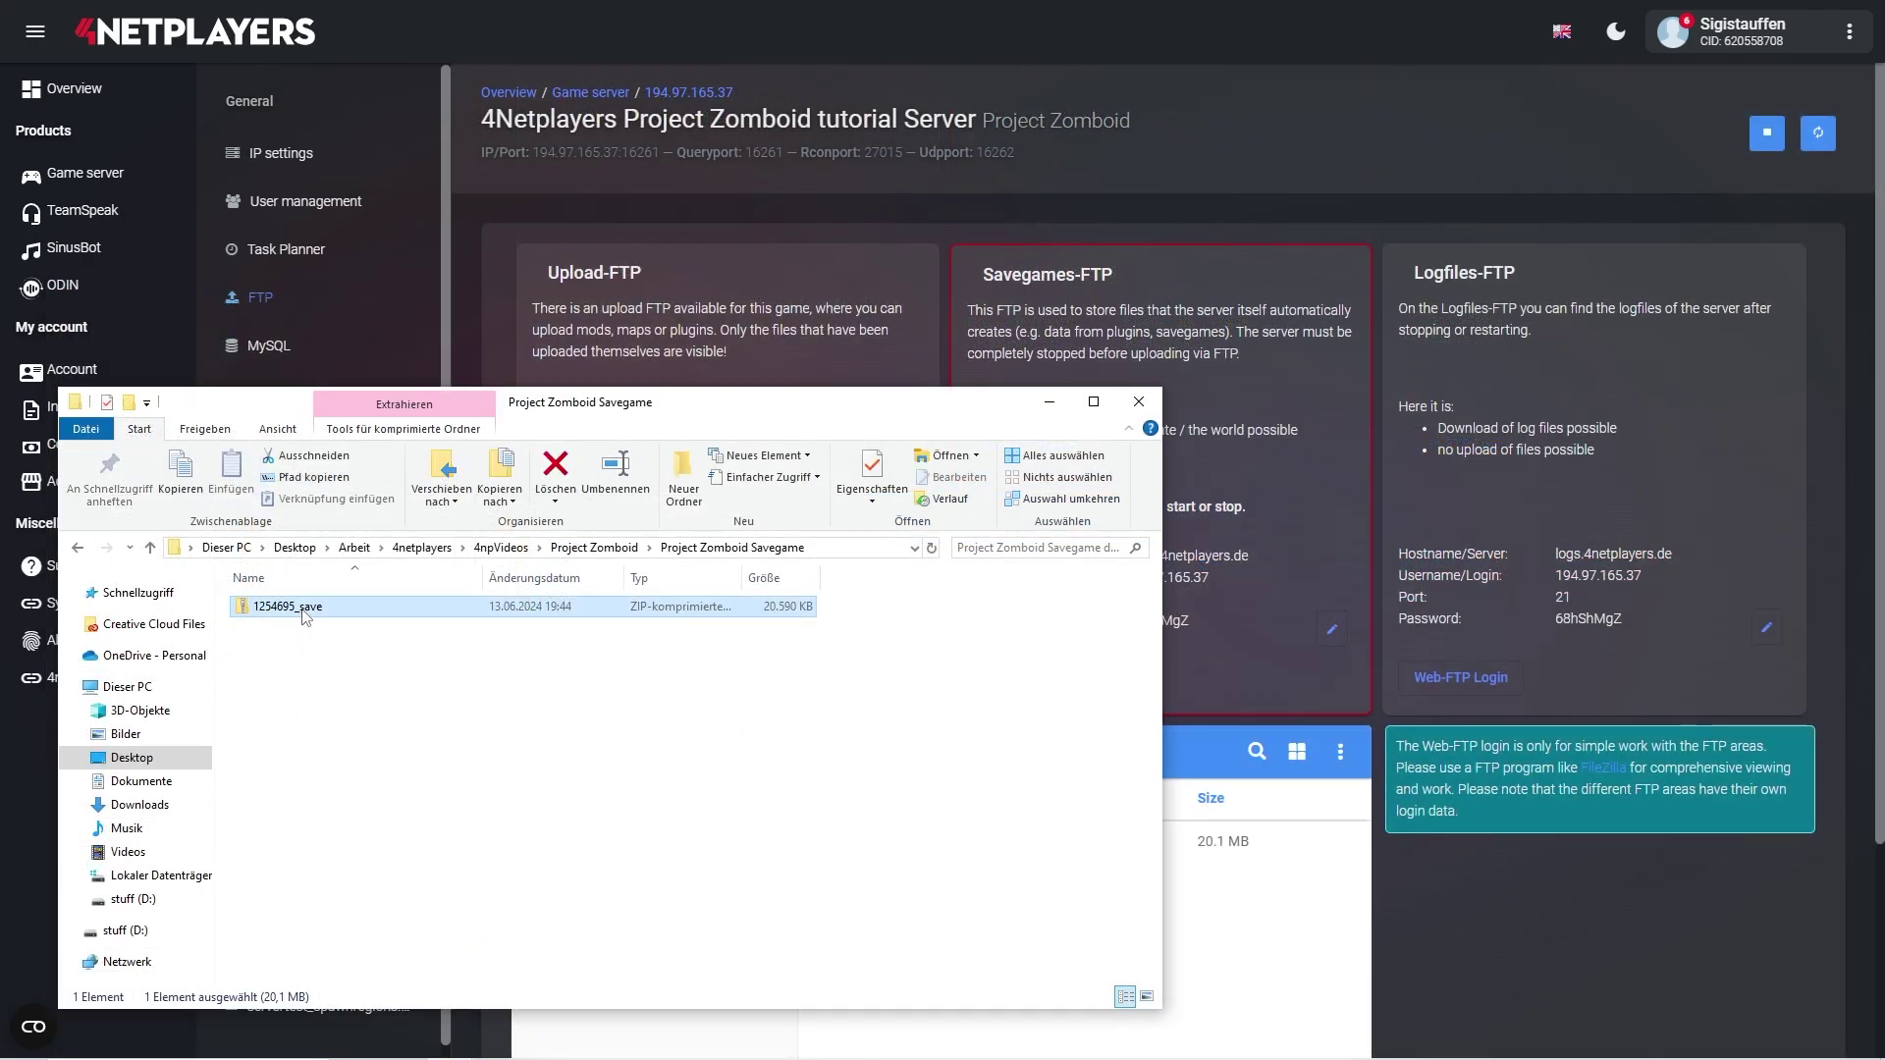
- Extract 1254695_save.zip into the suggested folder
double_click(295, 603)
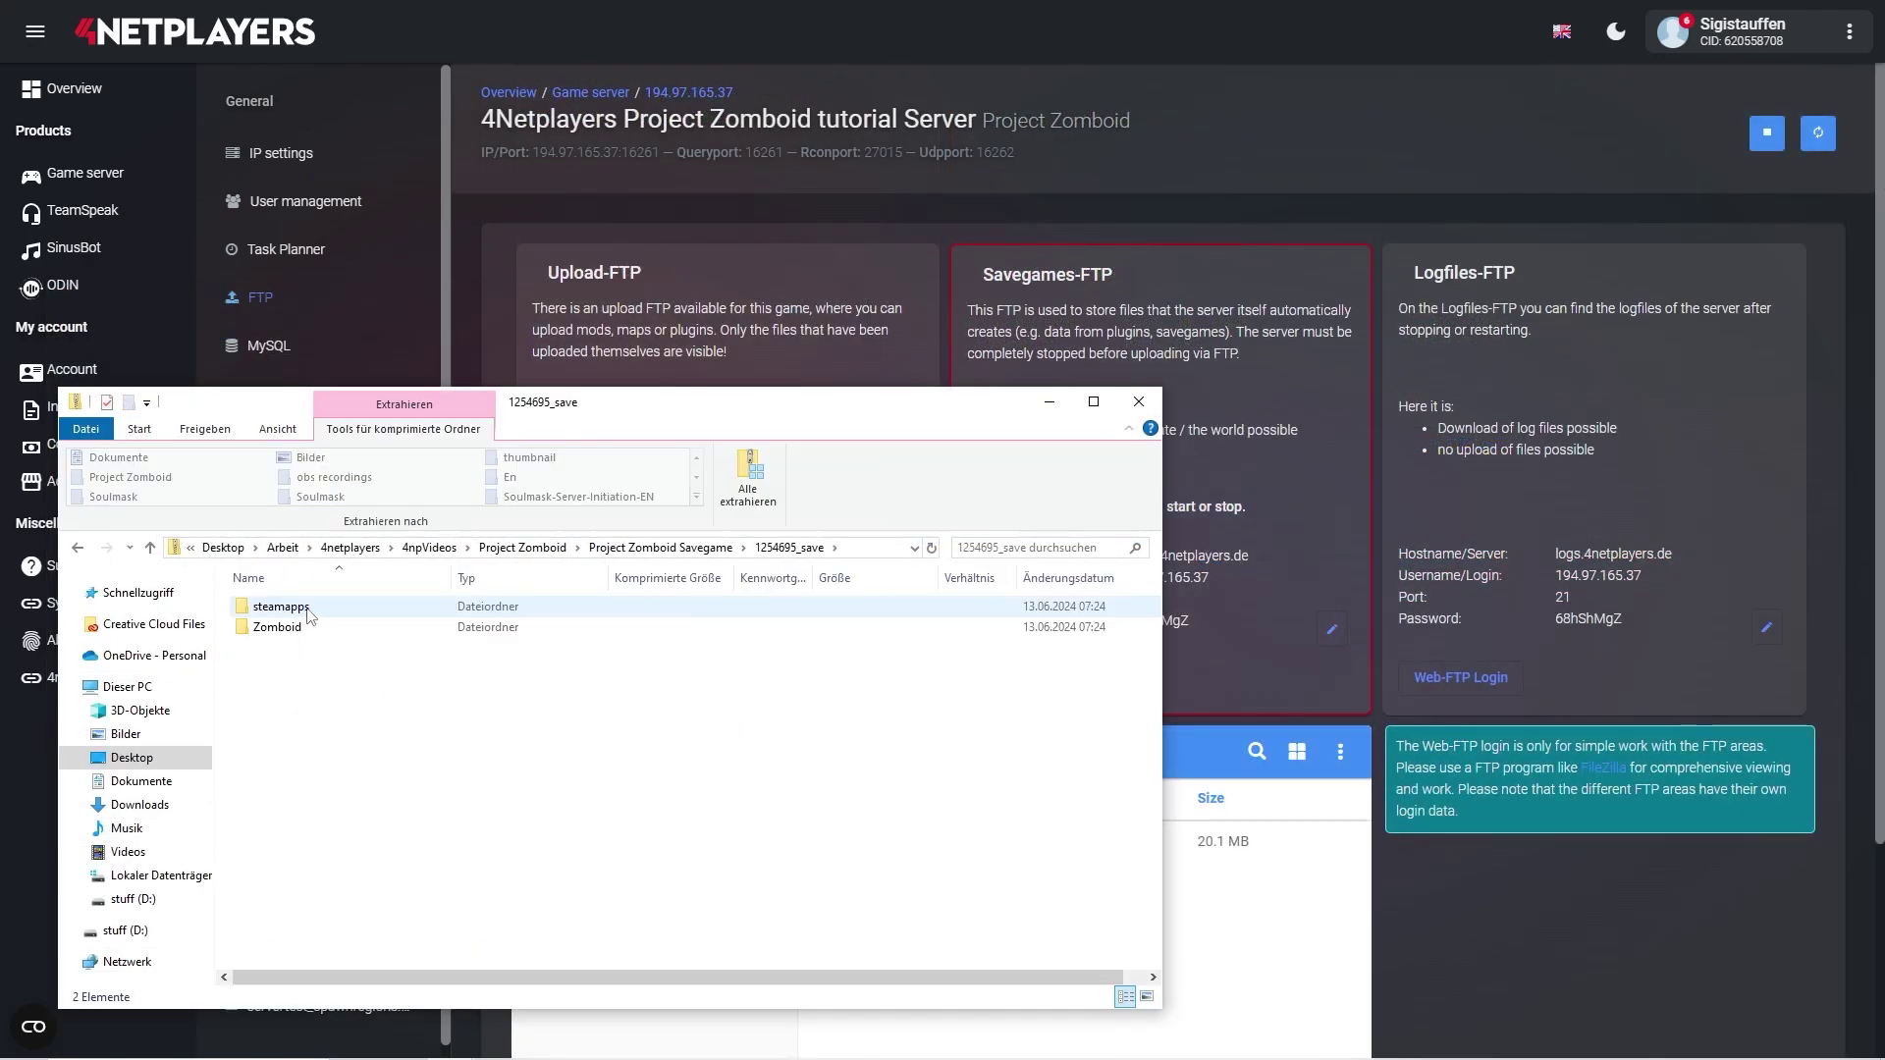
click(748, 478)
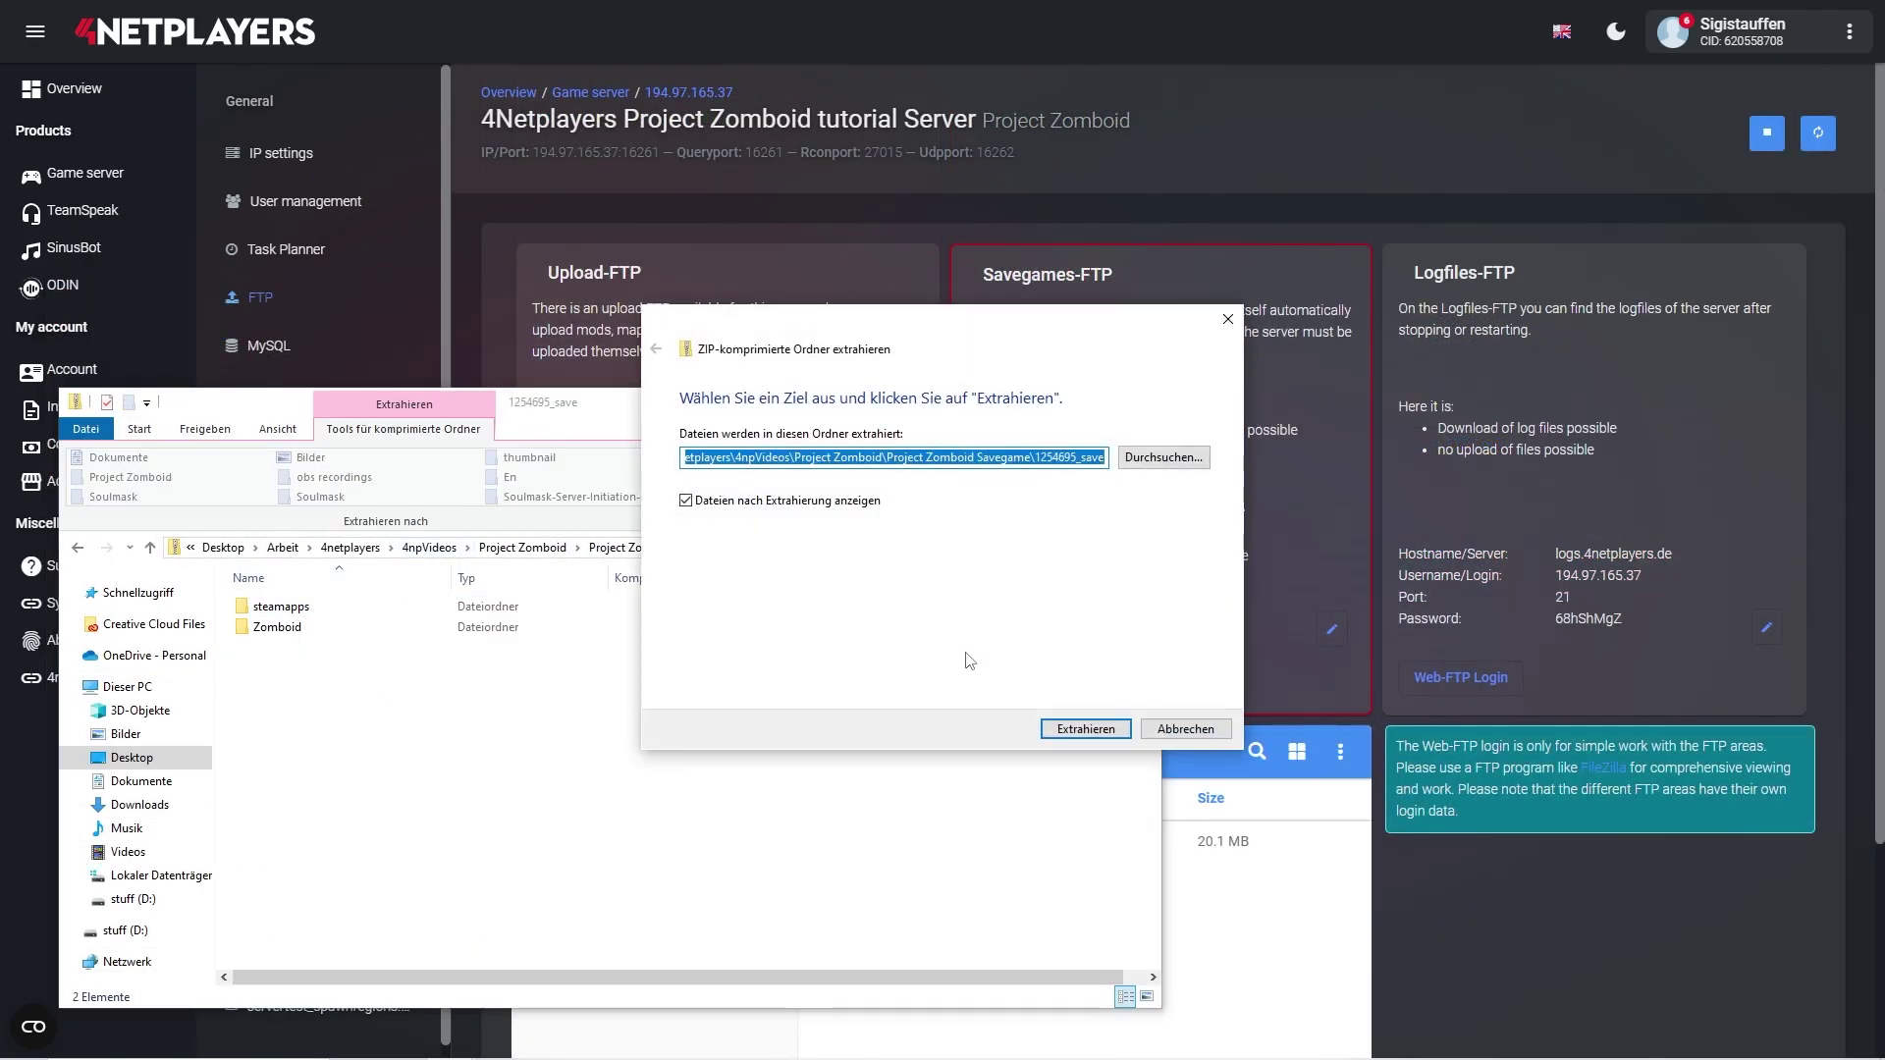
click(1076, 739)
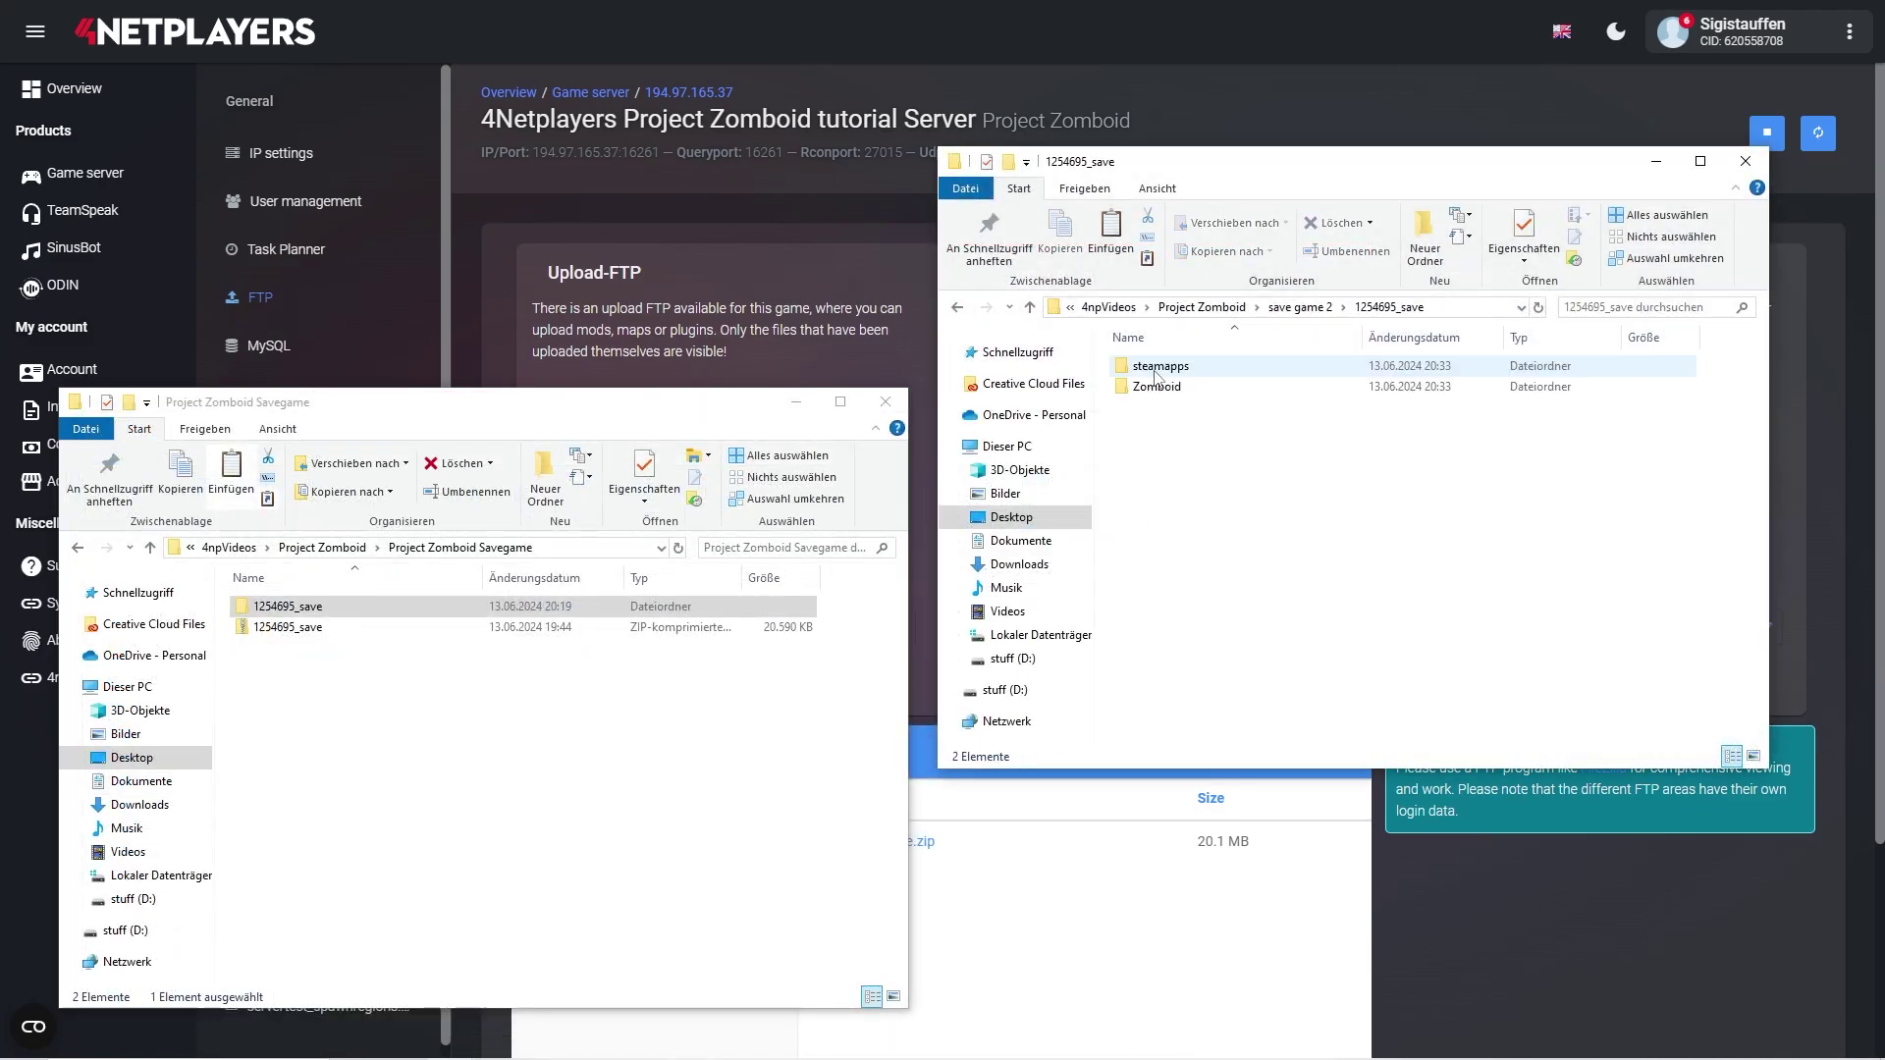
- Copy the servertest folder from save game 2's Zomboid\Saves\Multiplayer
double_click(1157, 385)
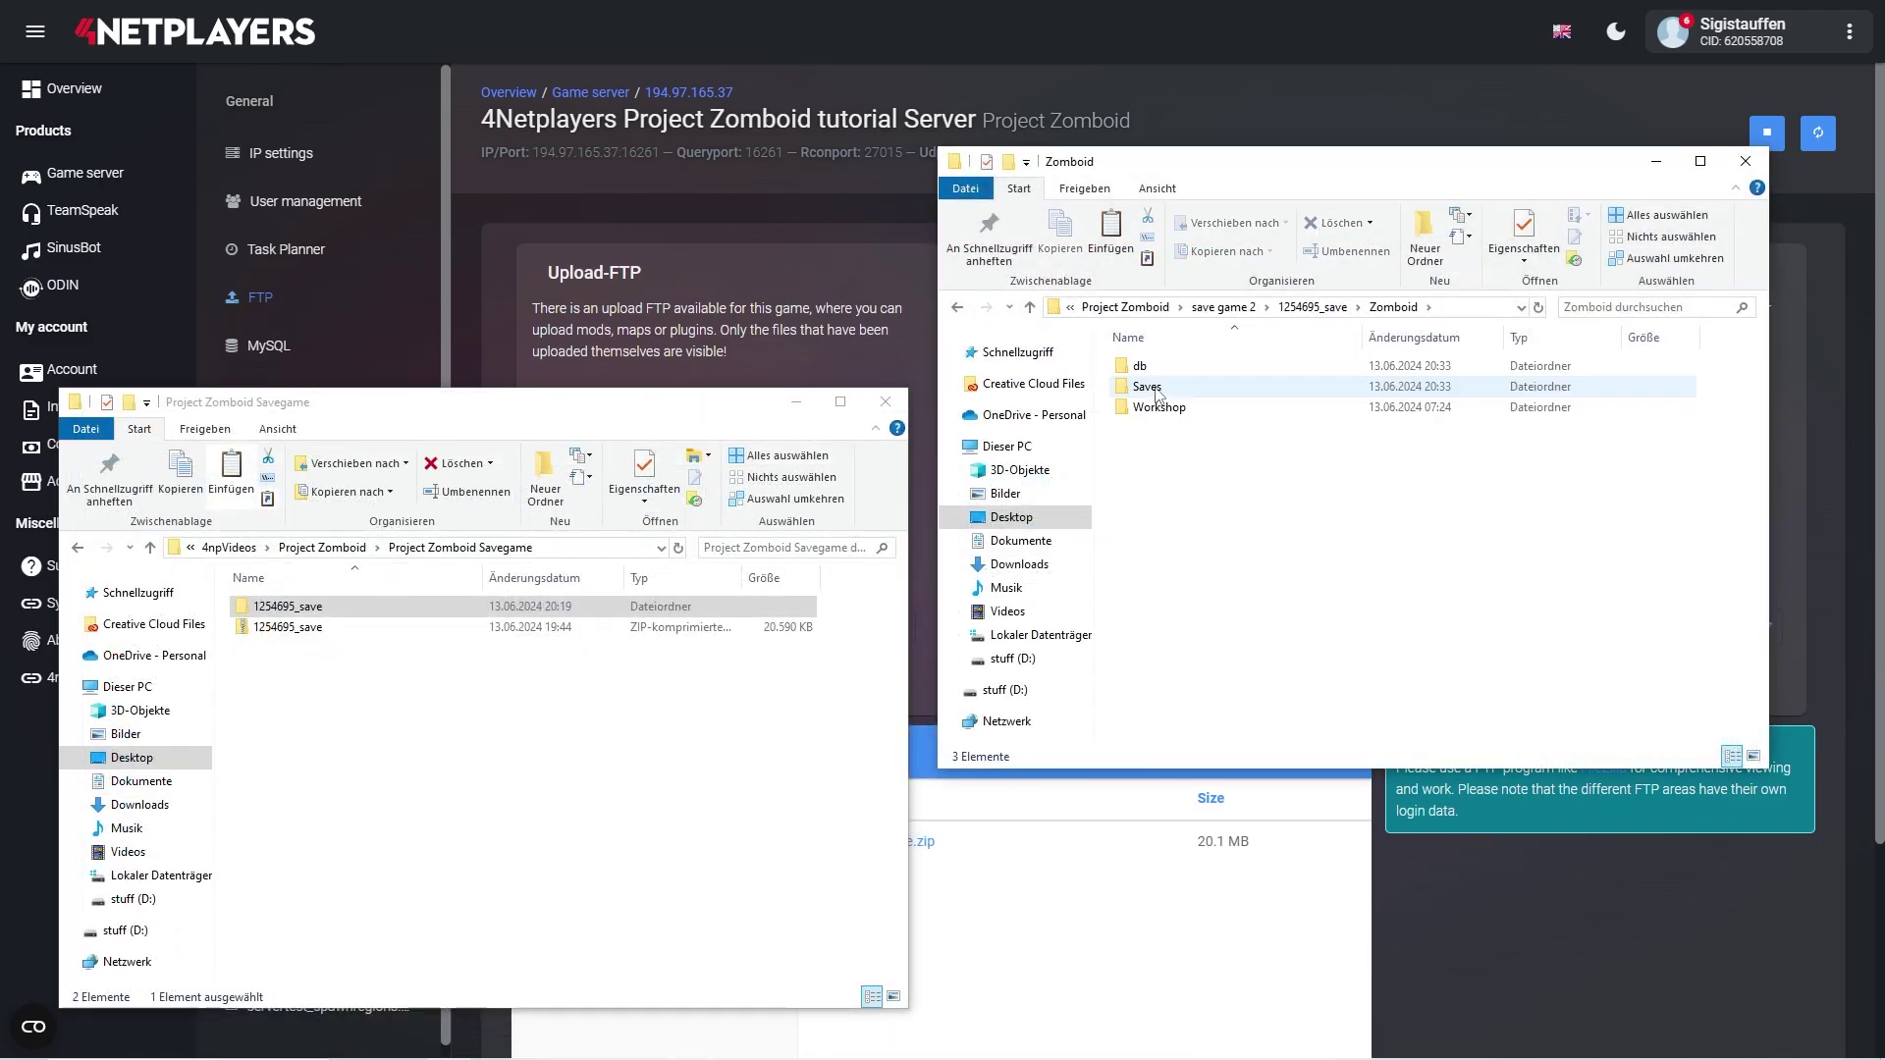
click(1157, 391)
double_click(1156, 389)
double_click(1152, 369)
click(1151, 371)
right_click(1152, 373)
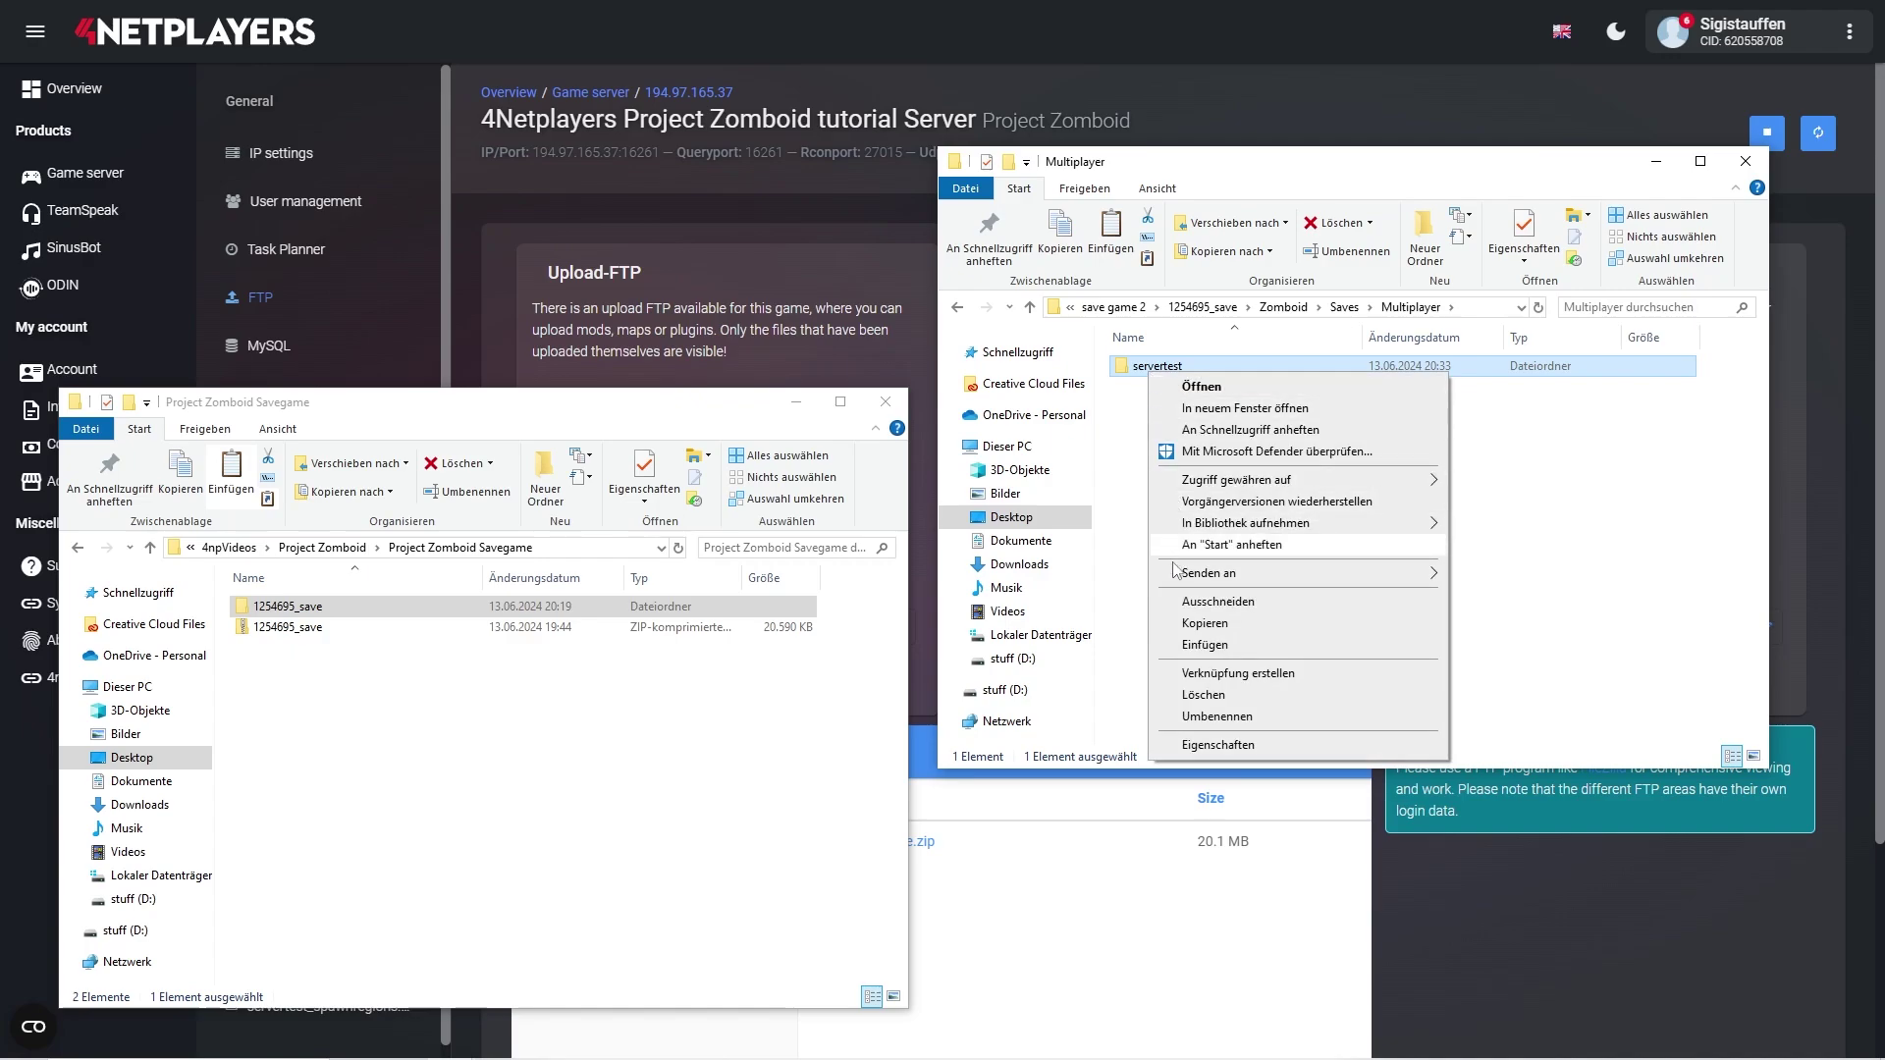
click(1194, 633)
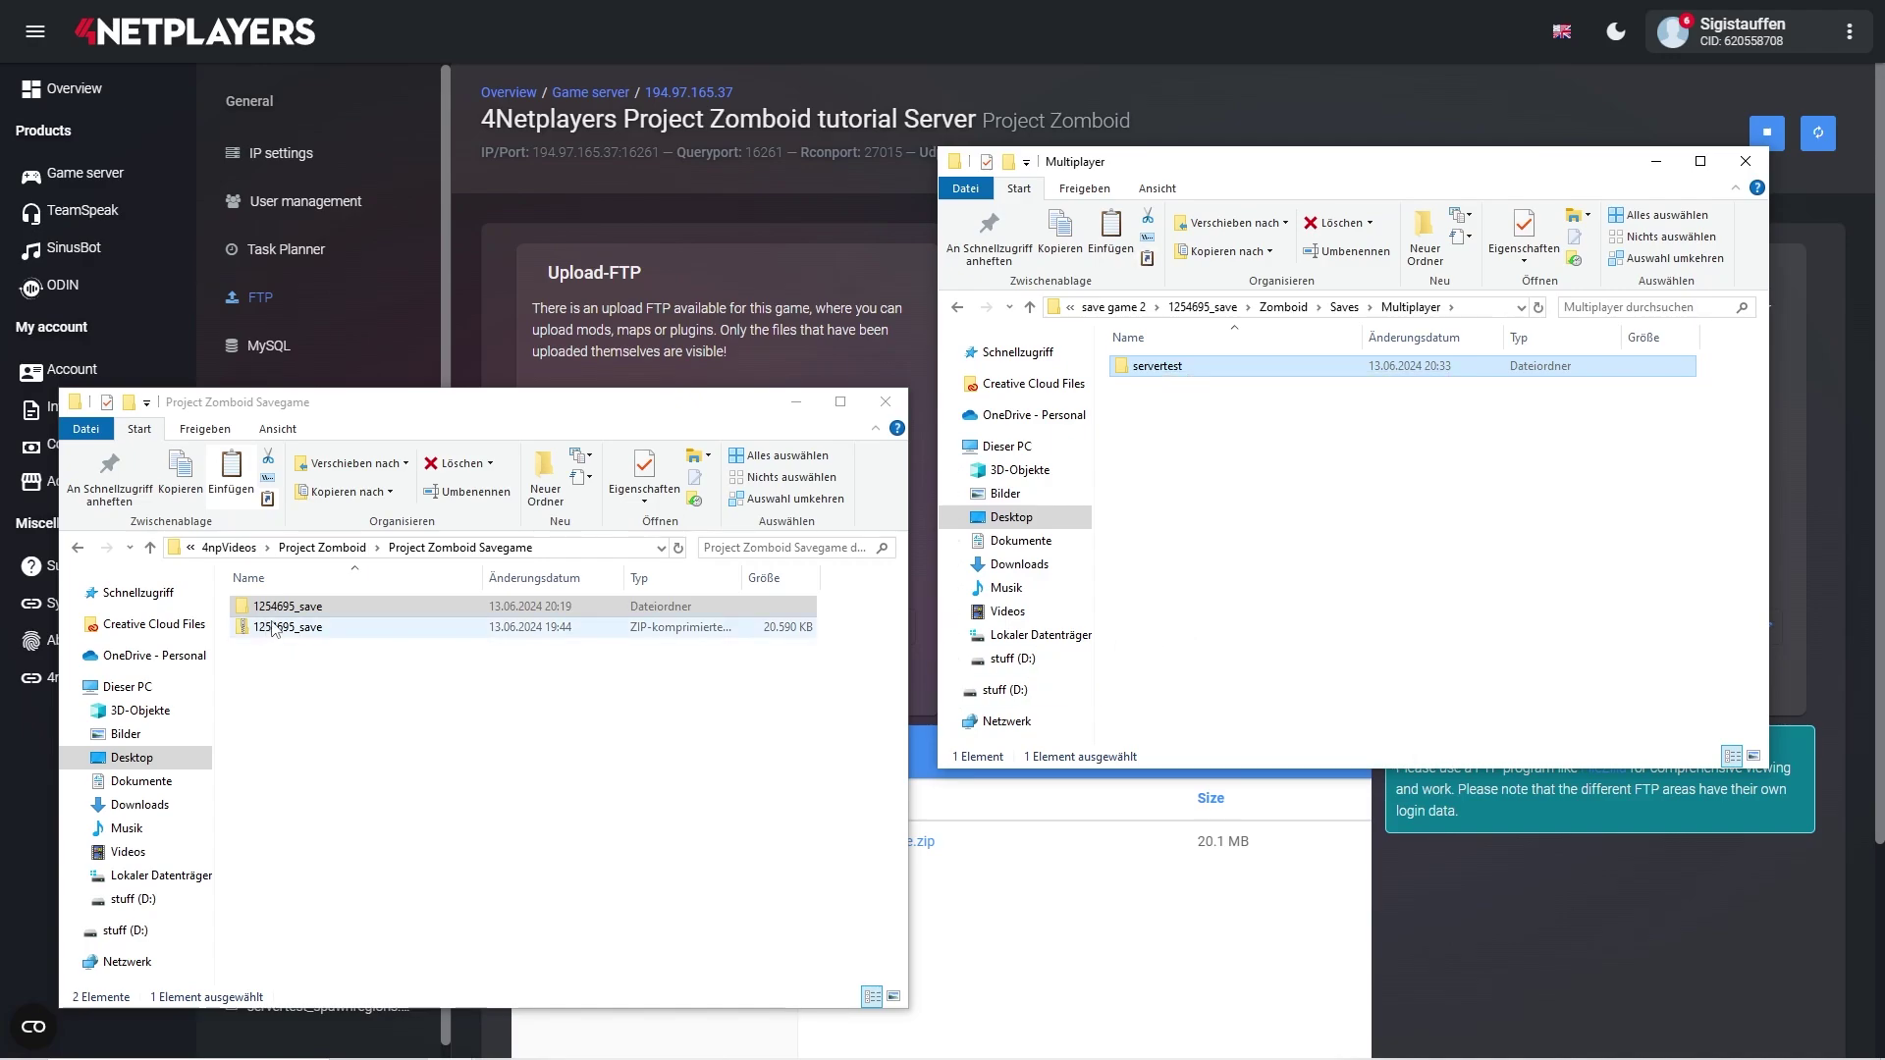
- Paste servertest into the extracted 1254695_save\Zomboid\Saves\Multiplayer folder
click(302, 611)
double_click(301, 609)
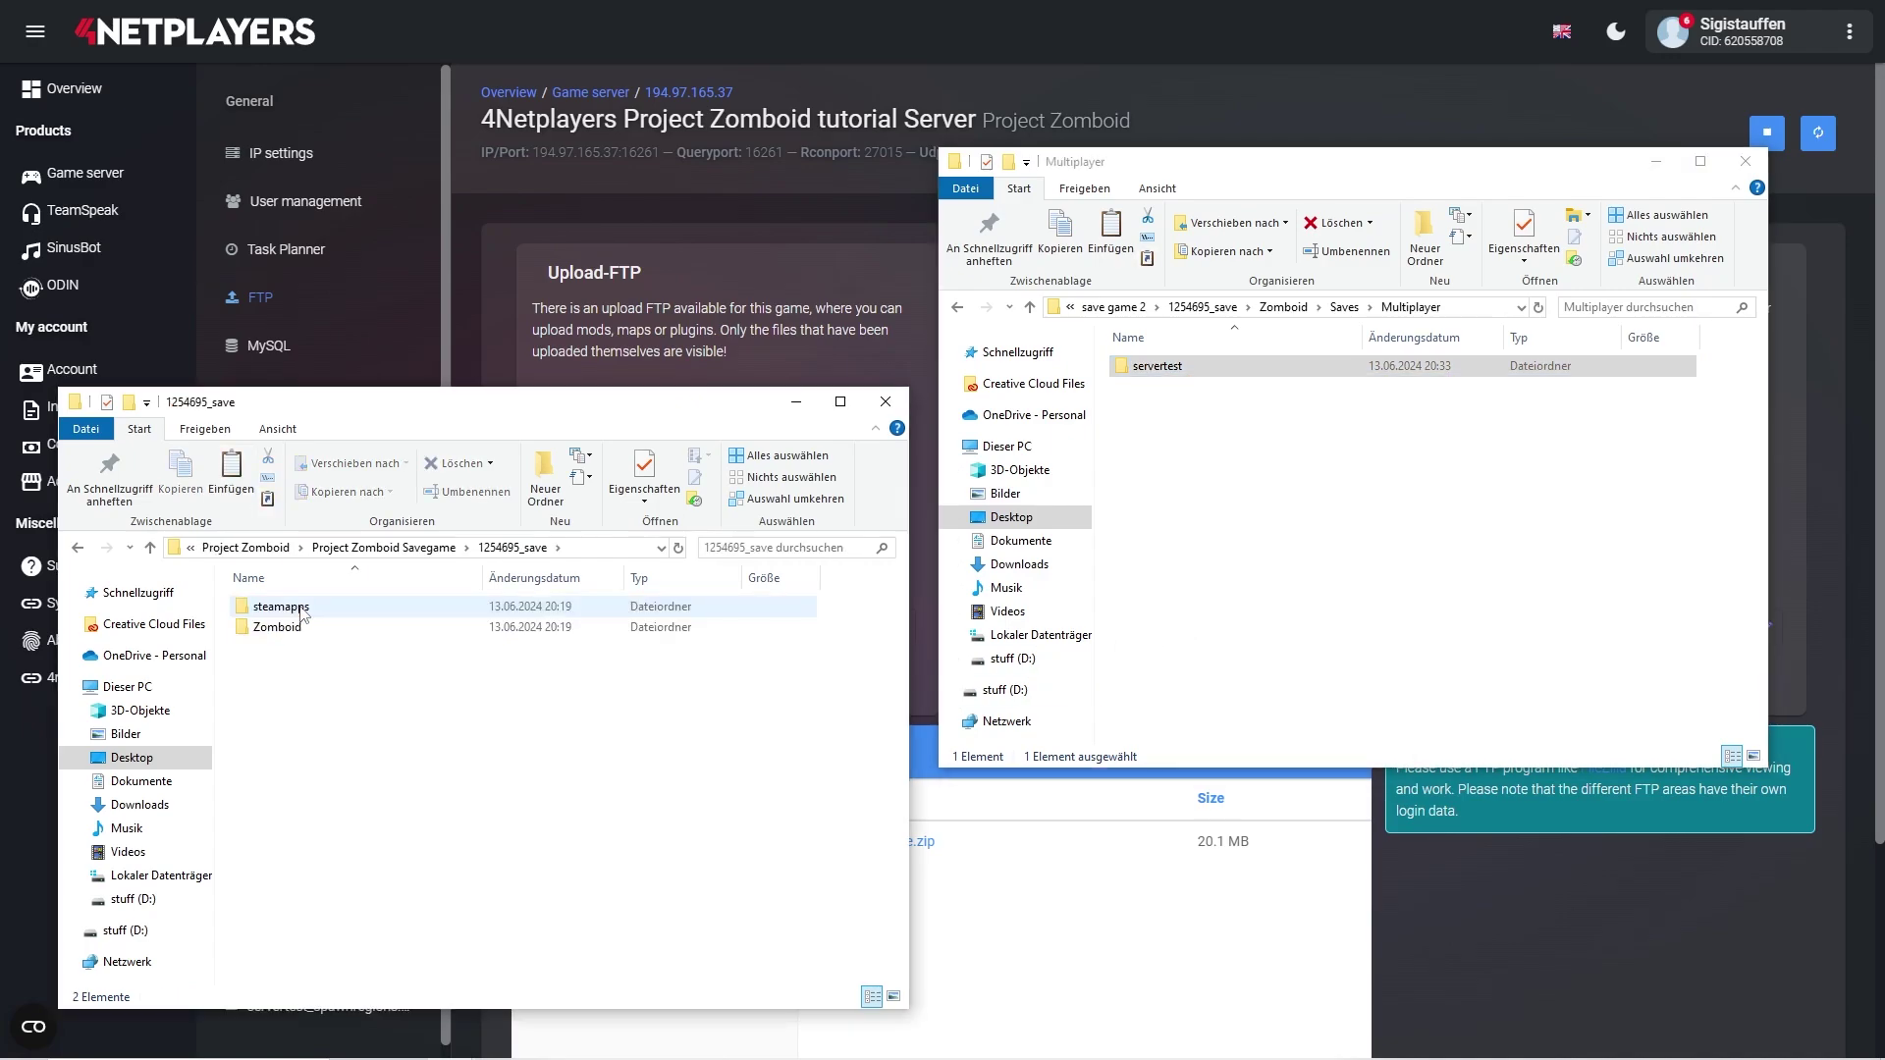
click(290, 626)
double_click(290, 626)
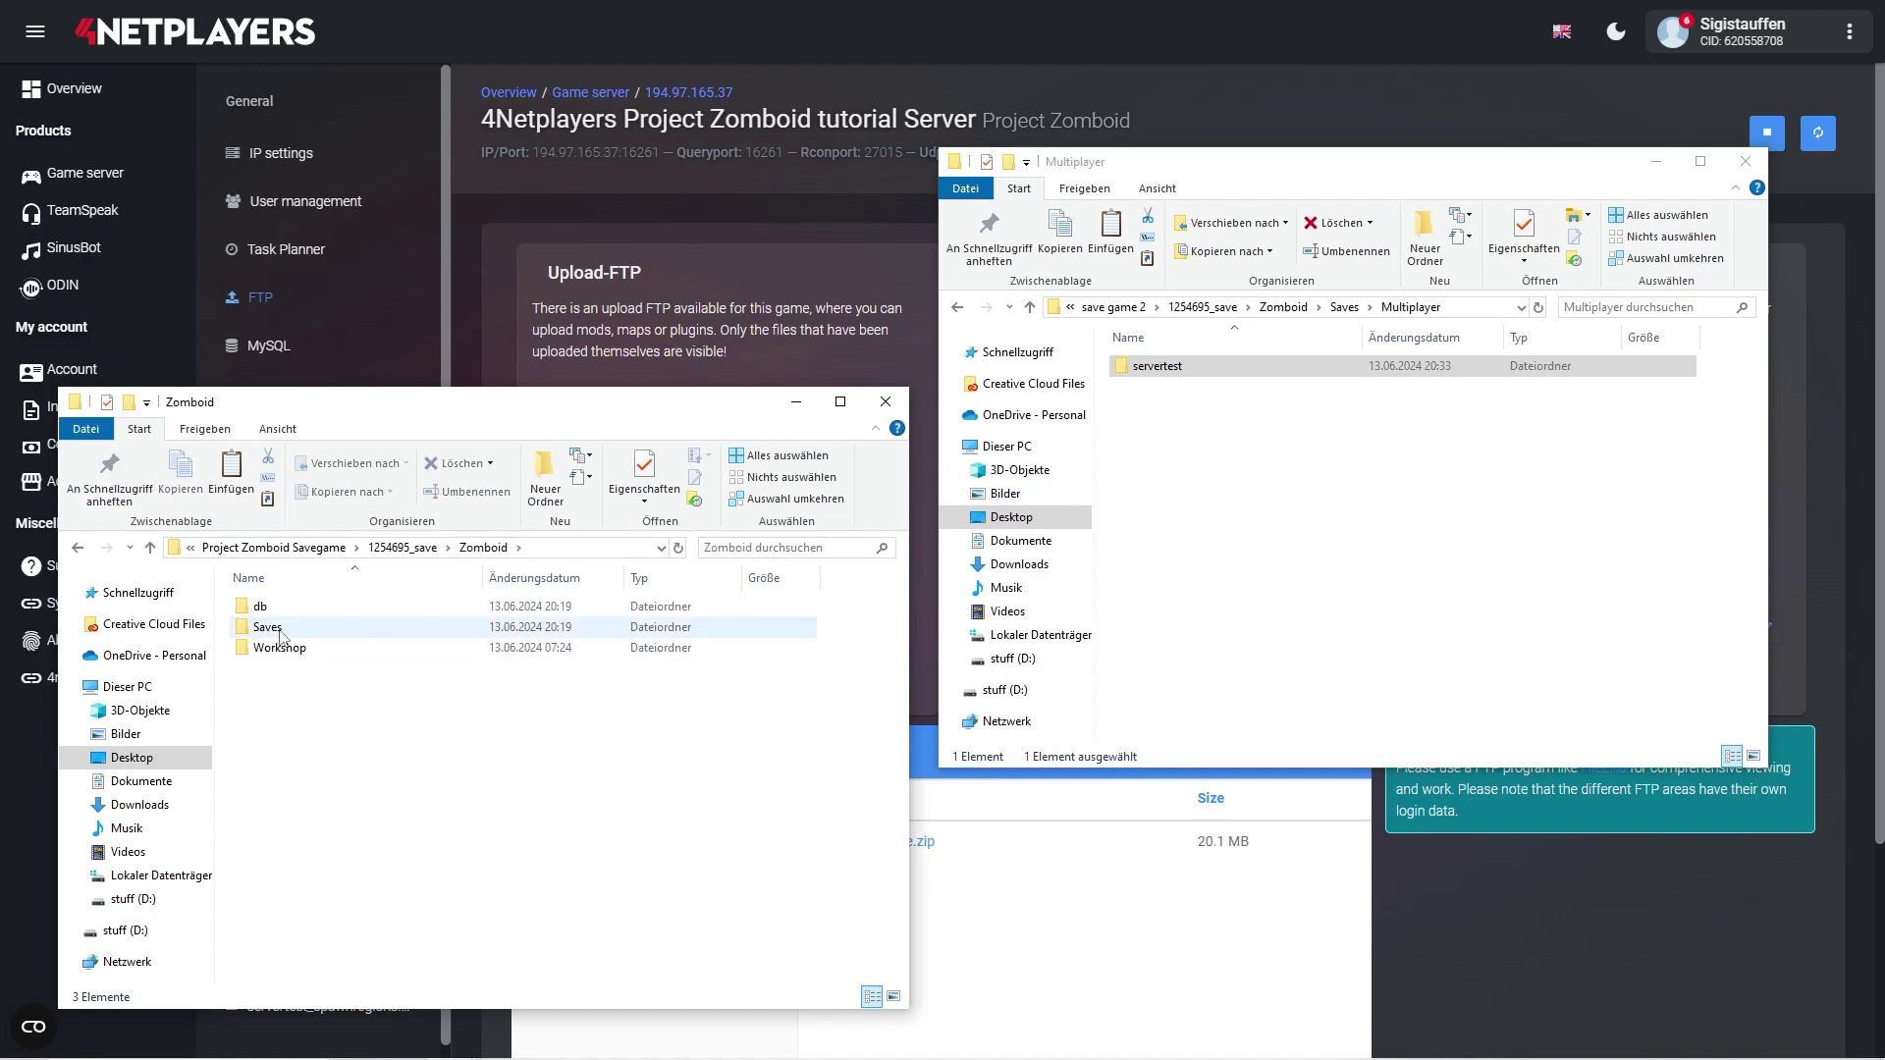
double_click(282, 629)
double_click(283, 607)
key(ctrl+v)
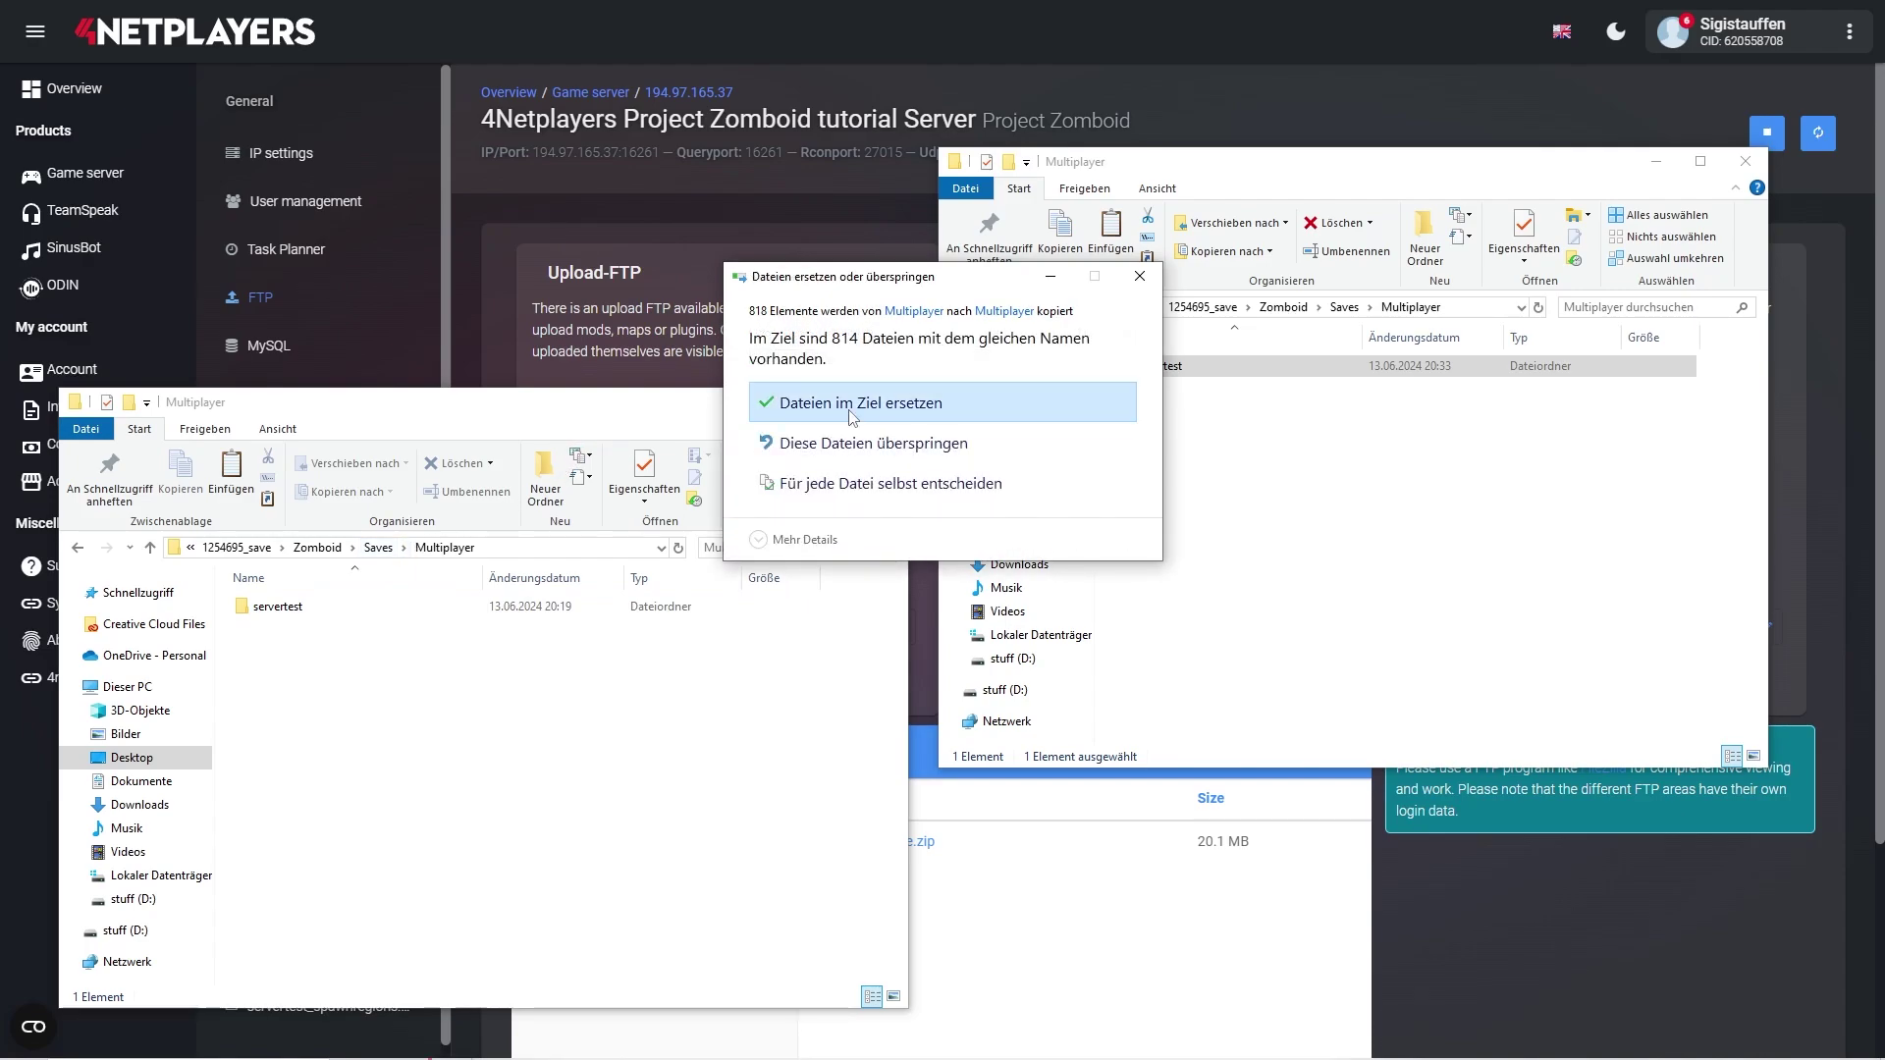
- Replace the existing servertest files and return to the extracted 1254695_save folder
click(844, 404)
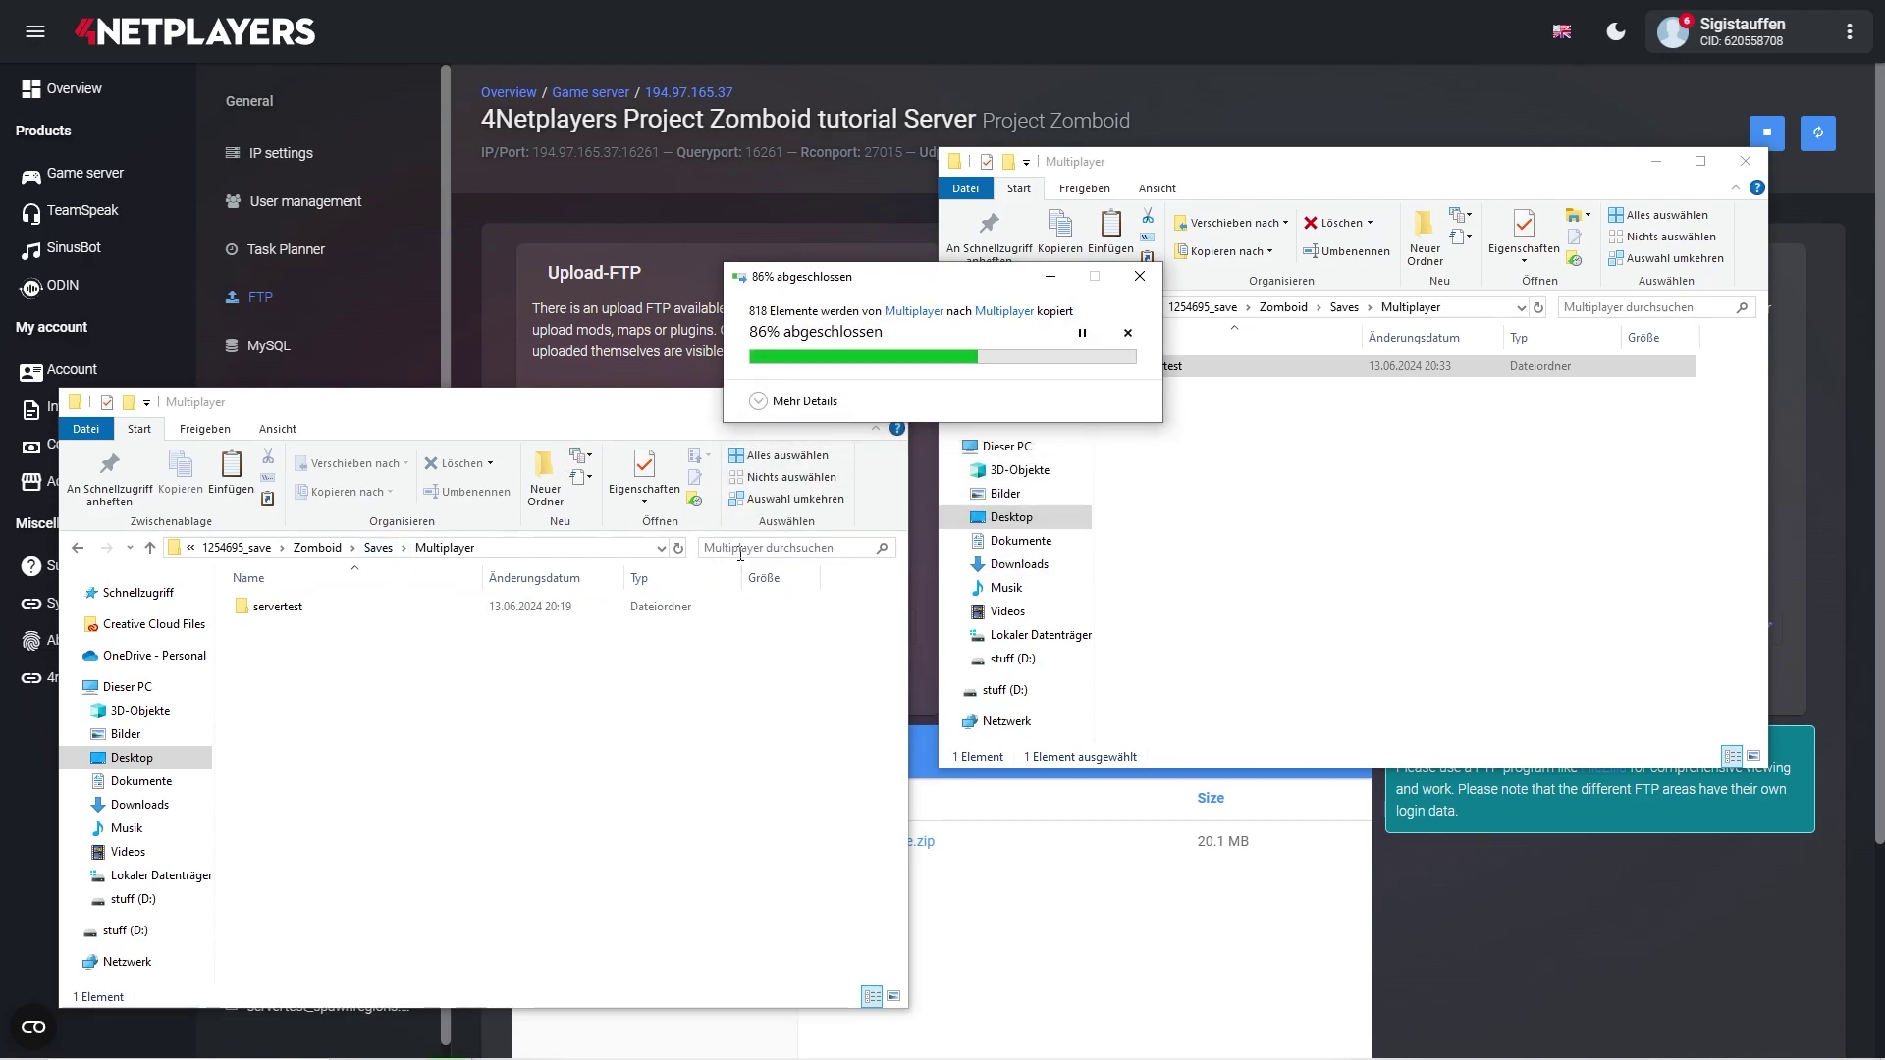
key(BackSpace)
double_click(280, 606)
- Compress steamapps and Zomboid into a ZIP archive named 1254695_save
shift+click(286, 625)
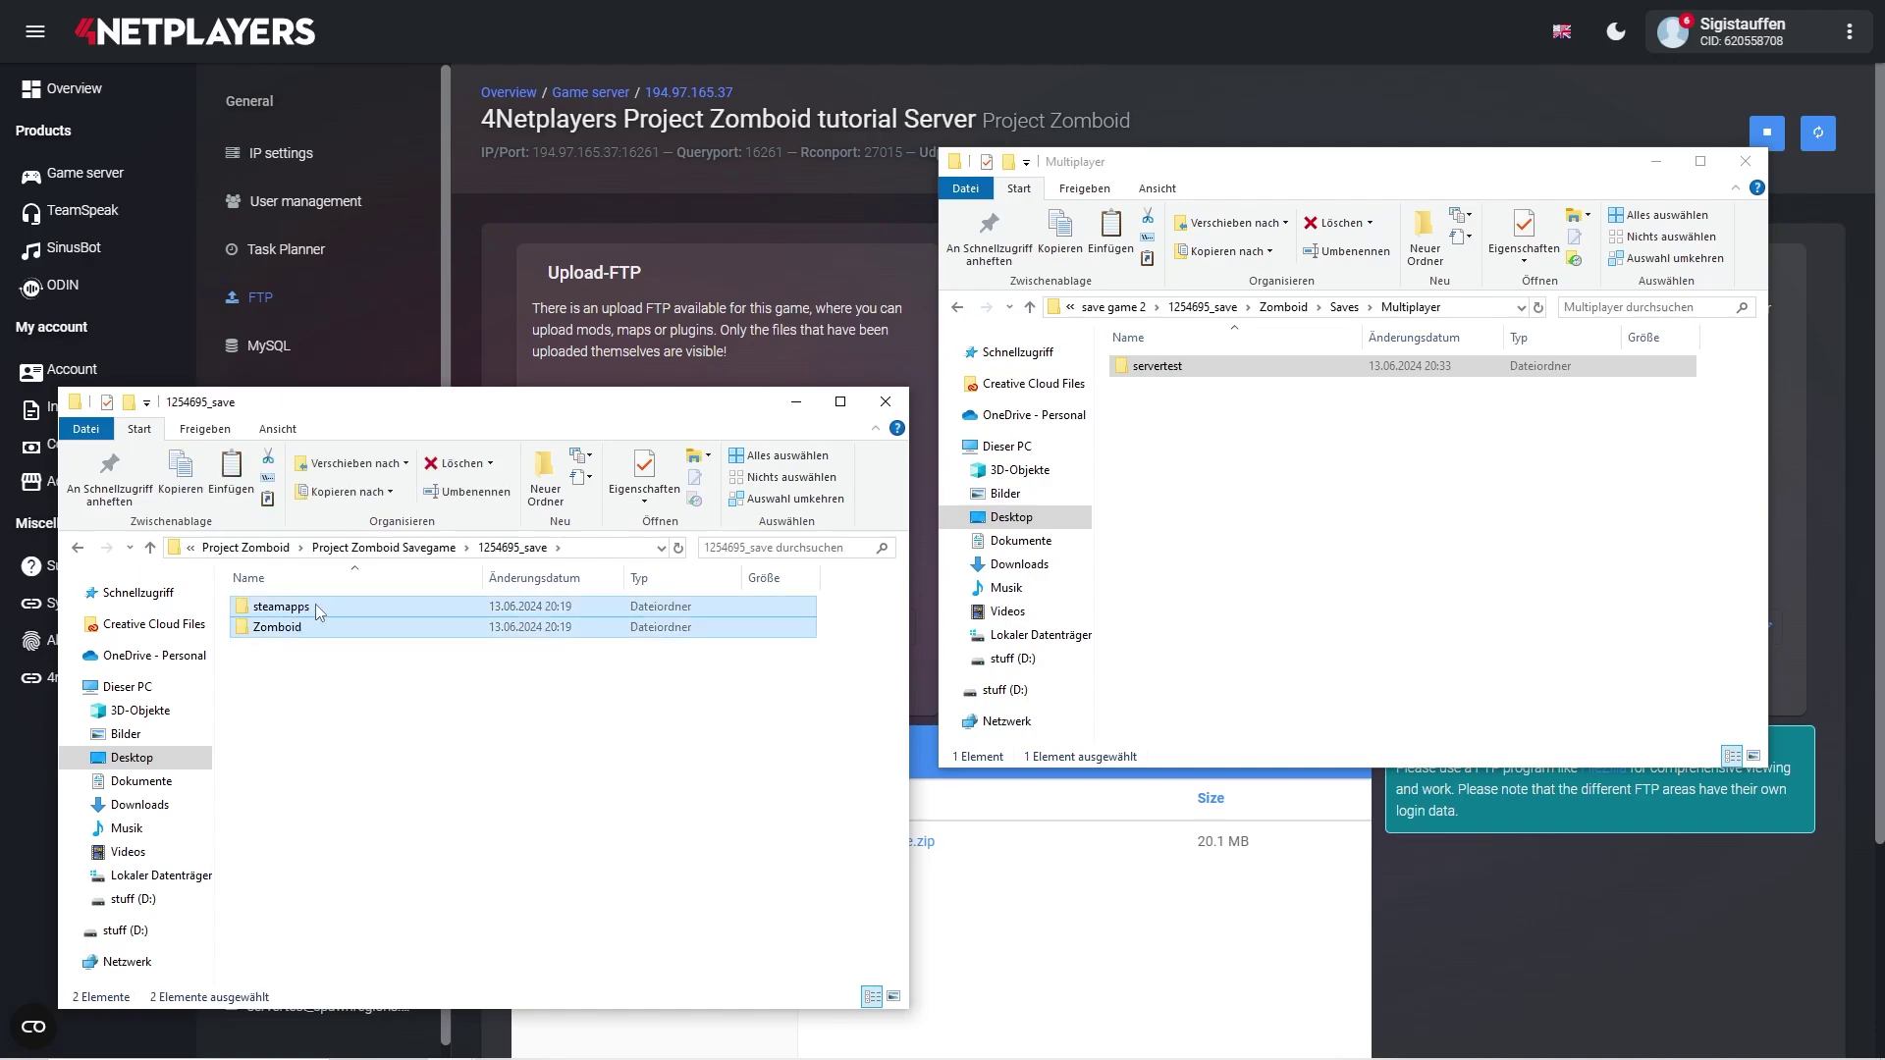
right_click(316, 605)
mouse_move(461, 739)
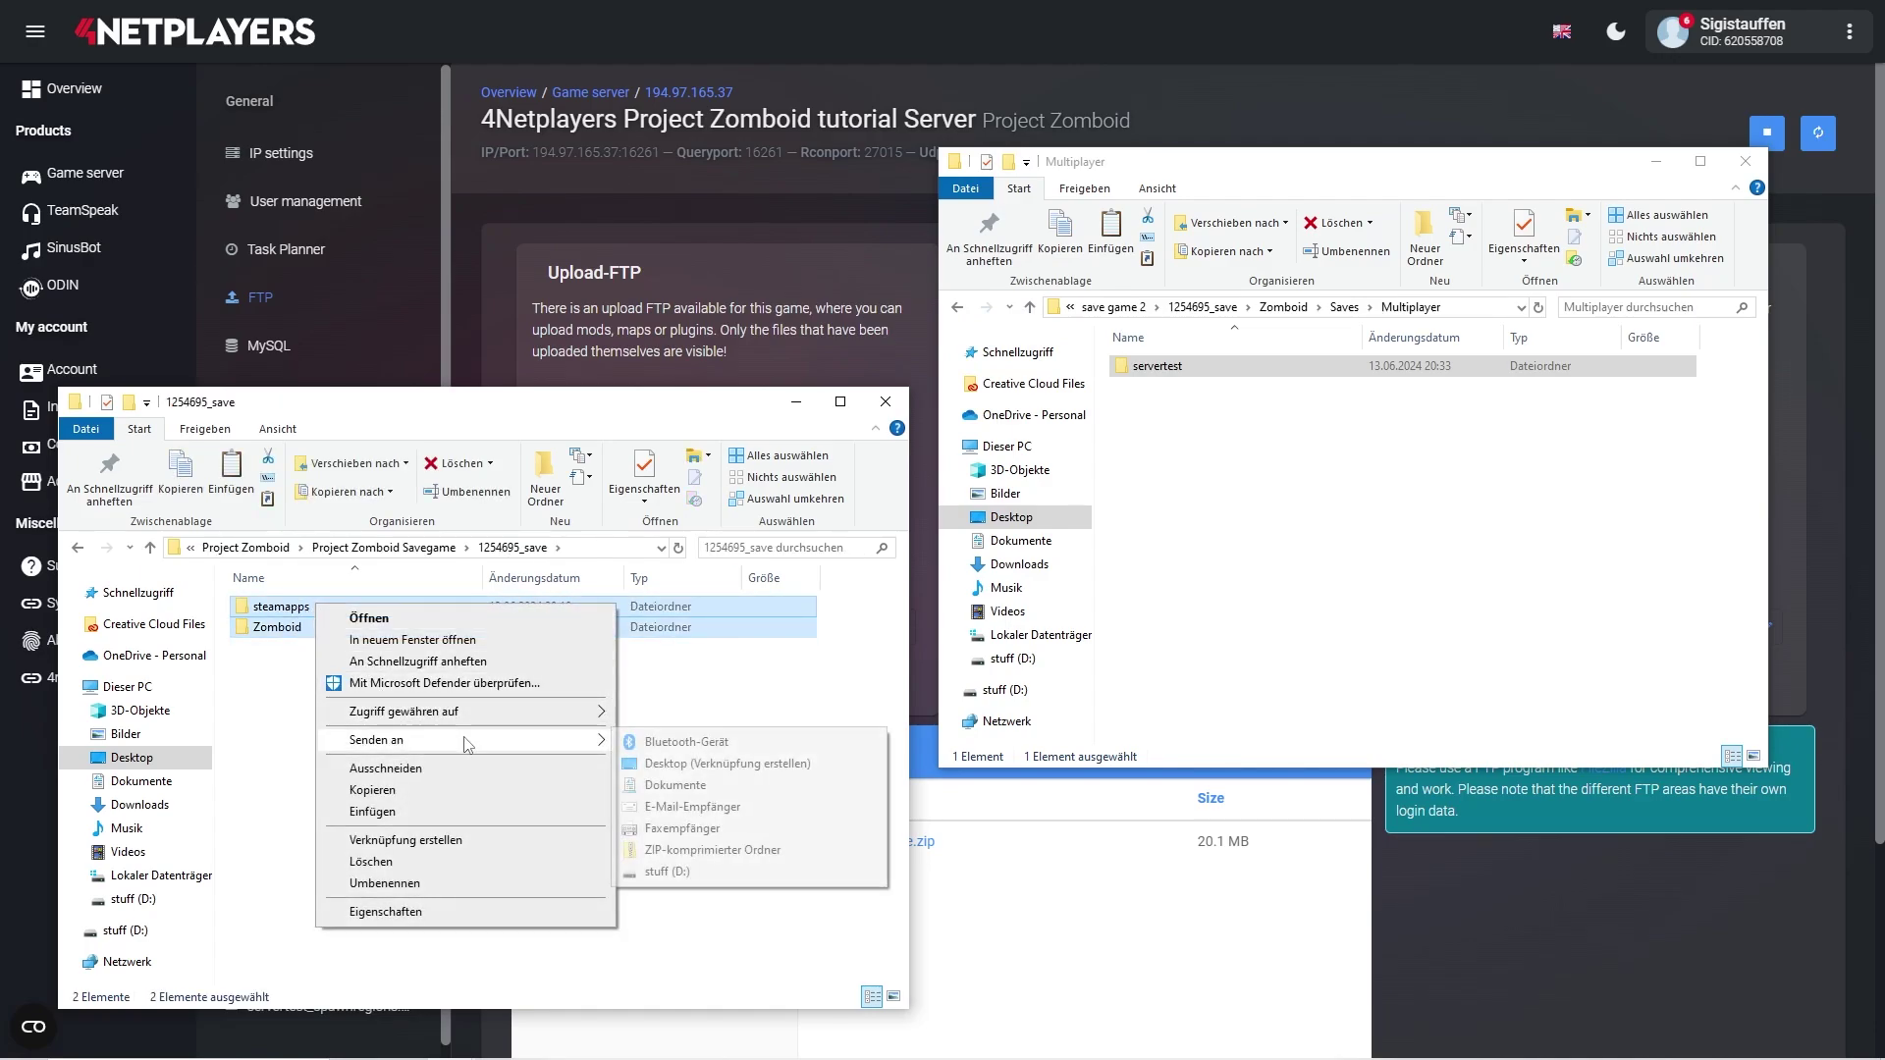
click(676, 851)
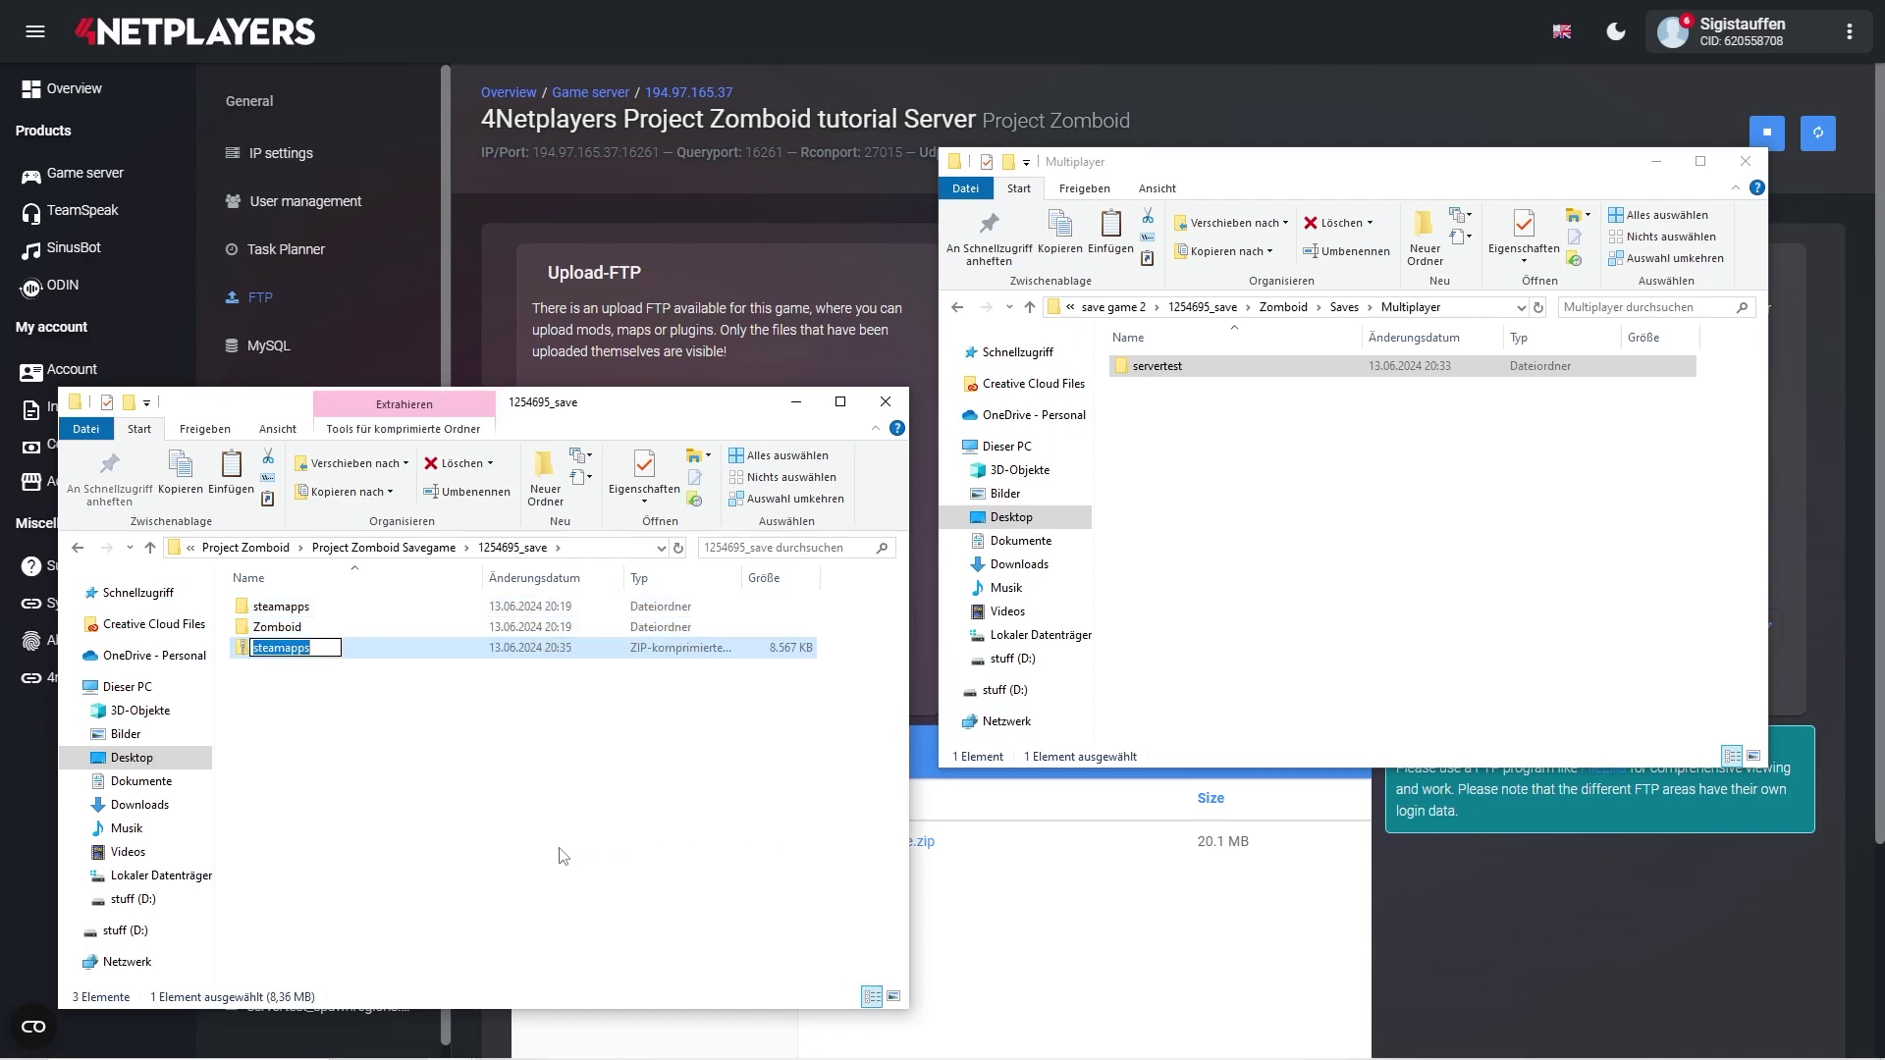
text(1254695_save)
key(Return)
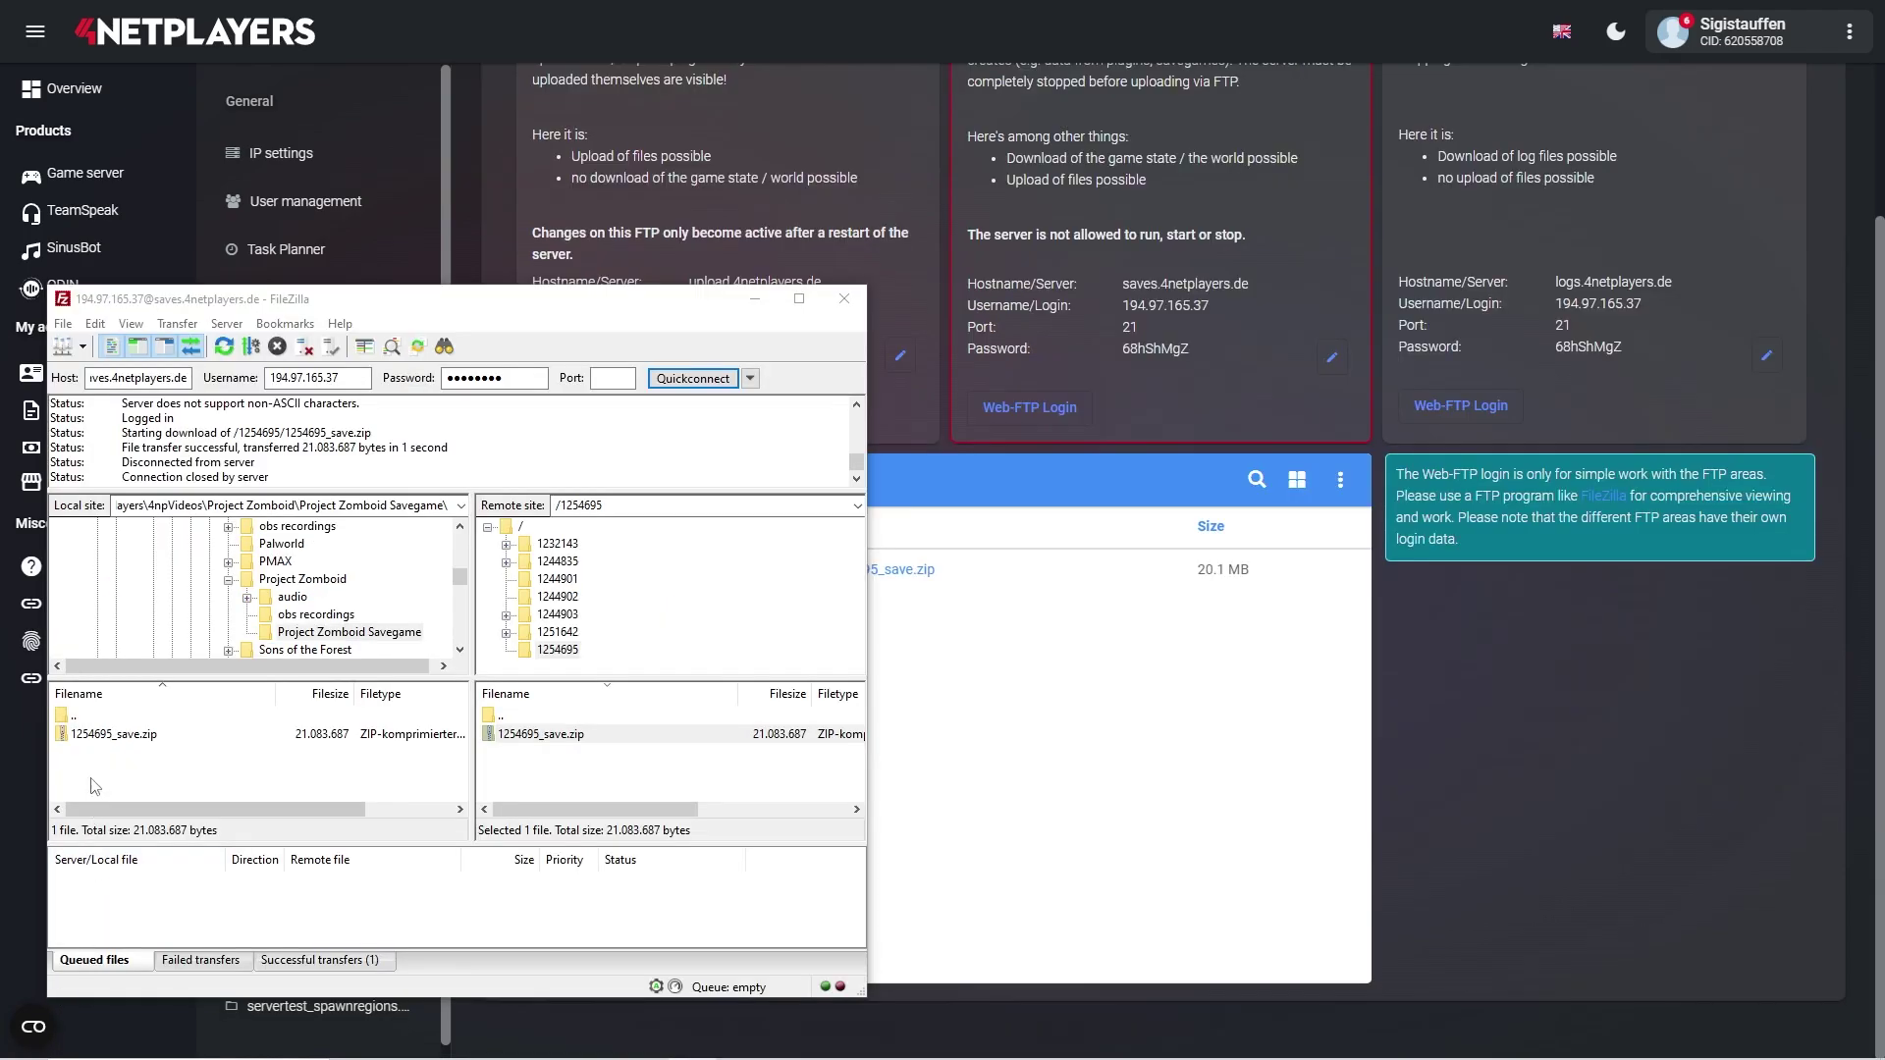
- Upload the local 1254695_save.zip into the server's 1254695 folder, overwriting the existing copy
click(104, 738)
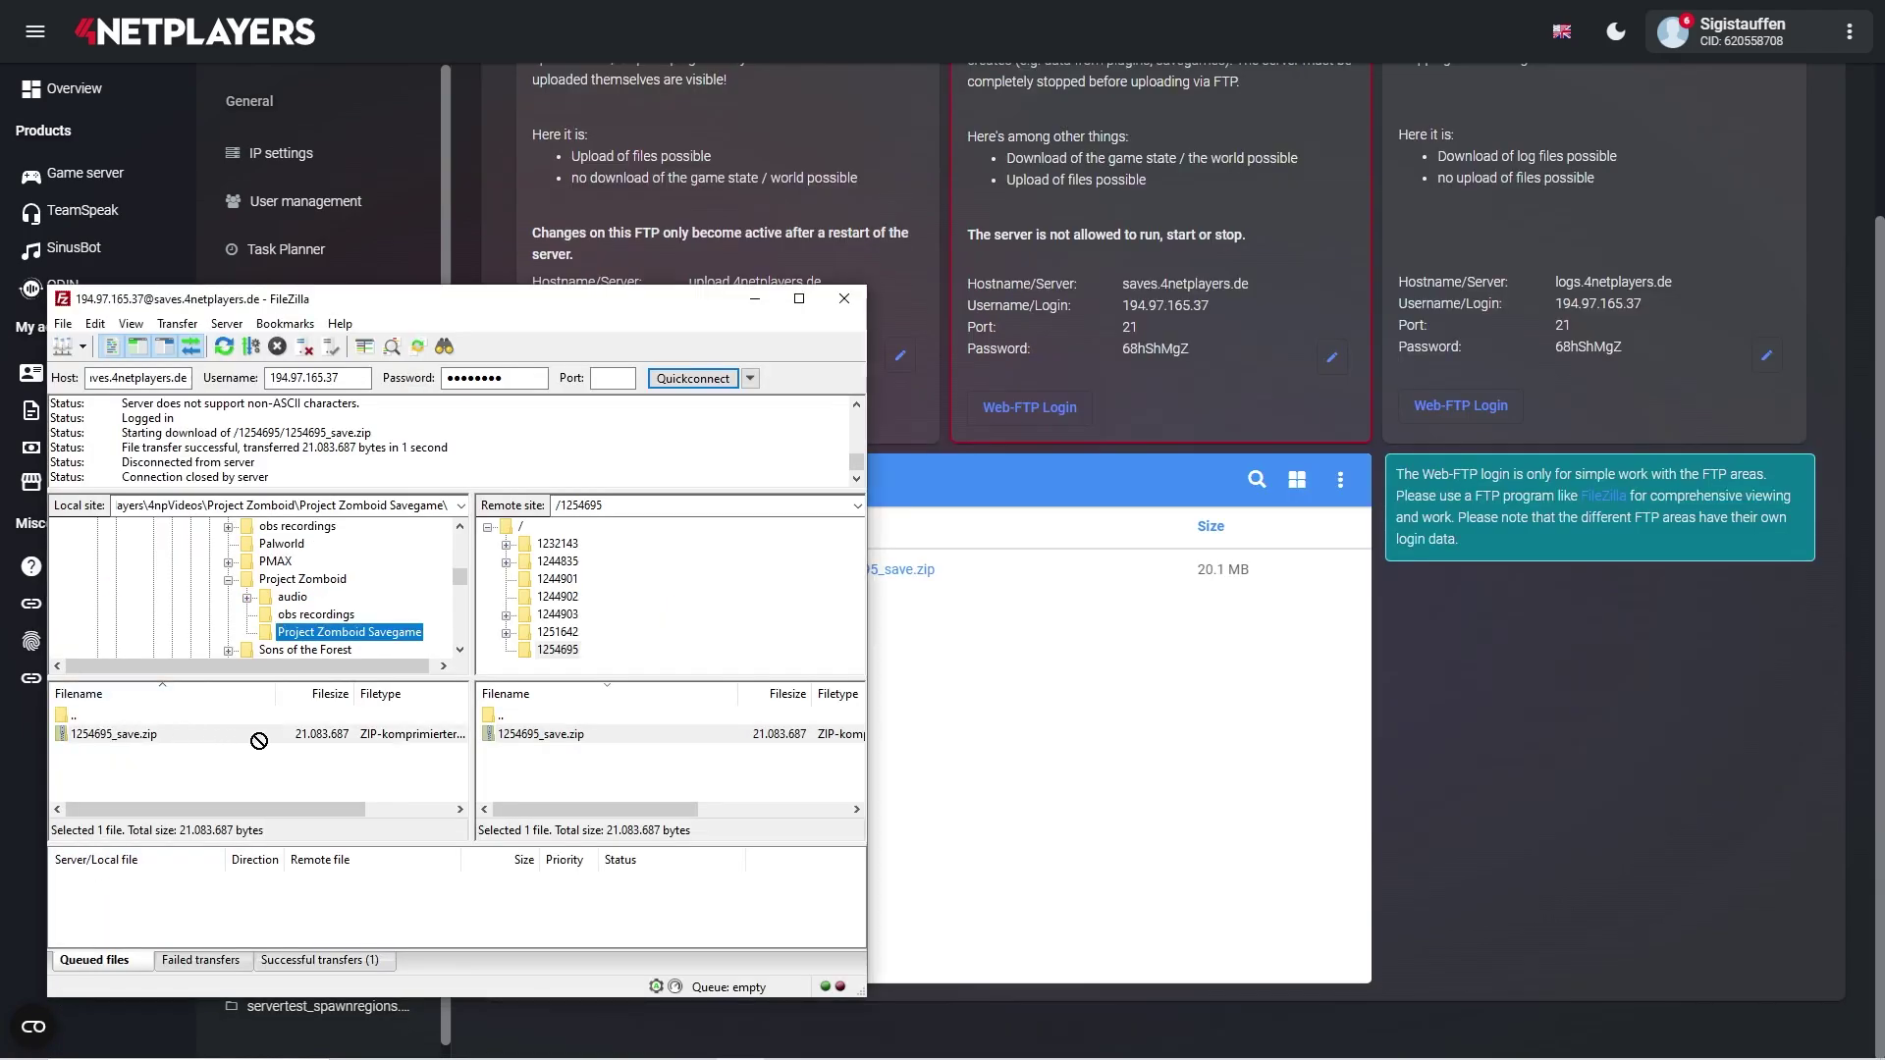
drag(281, 740, 531, 742)
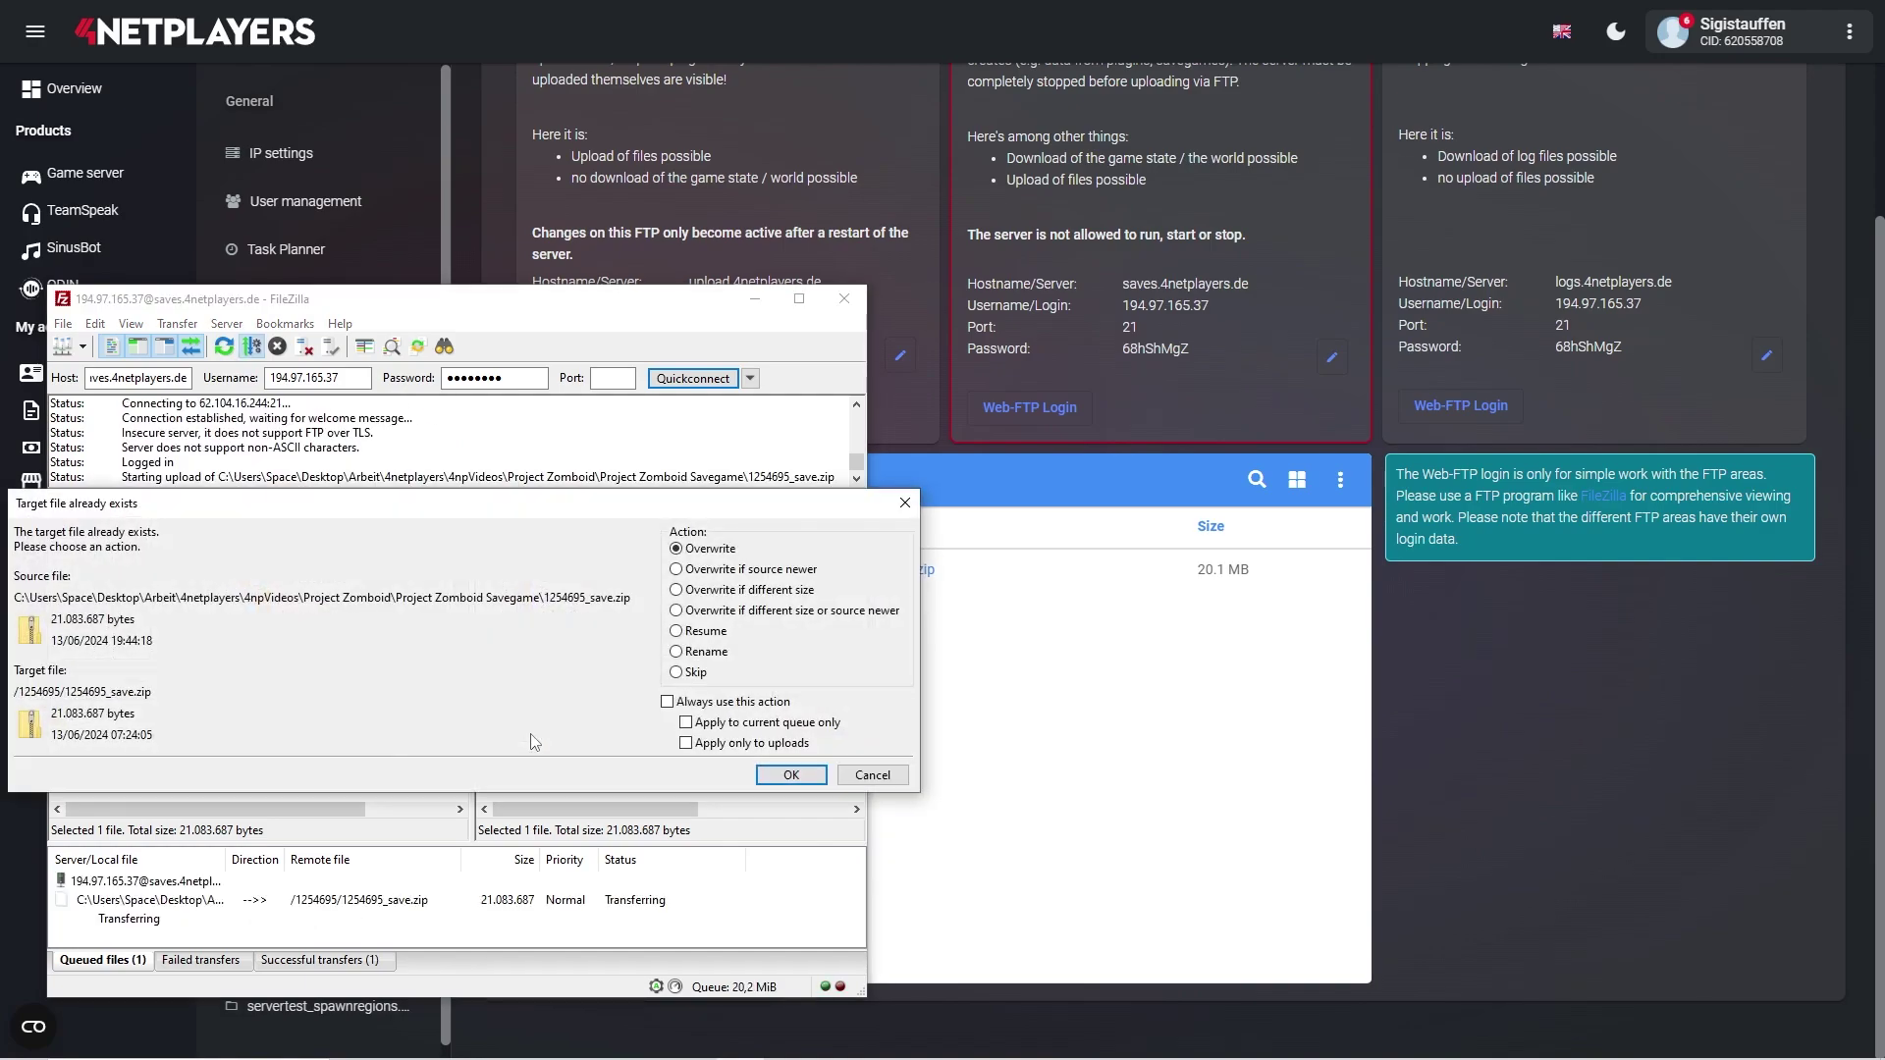
click(795, 776)
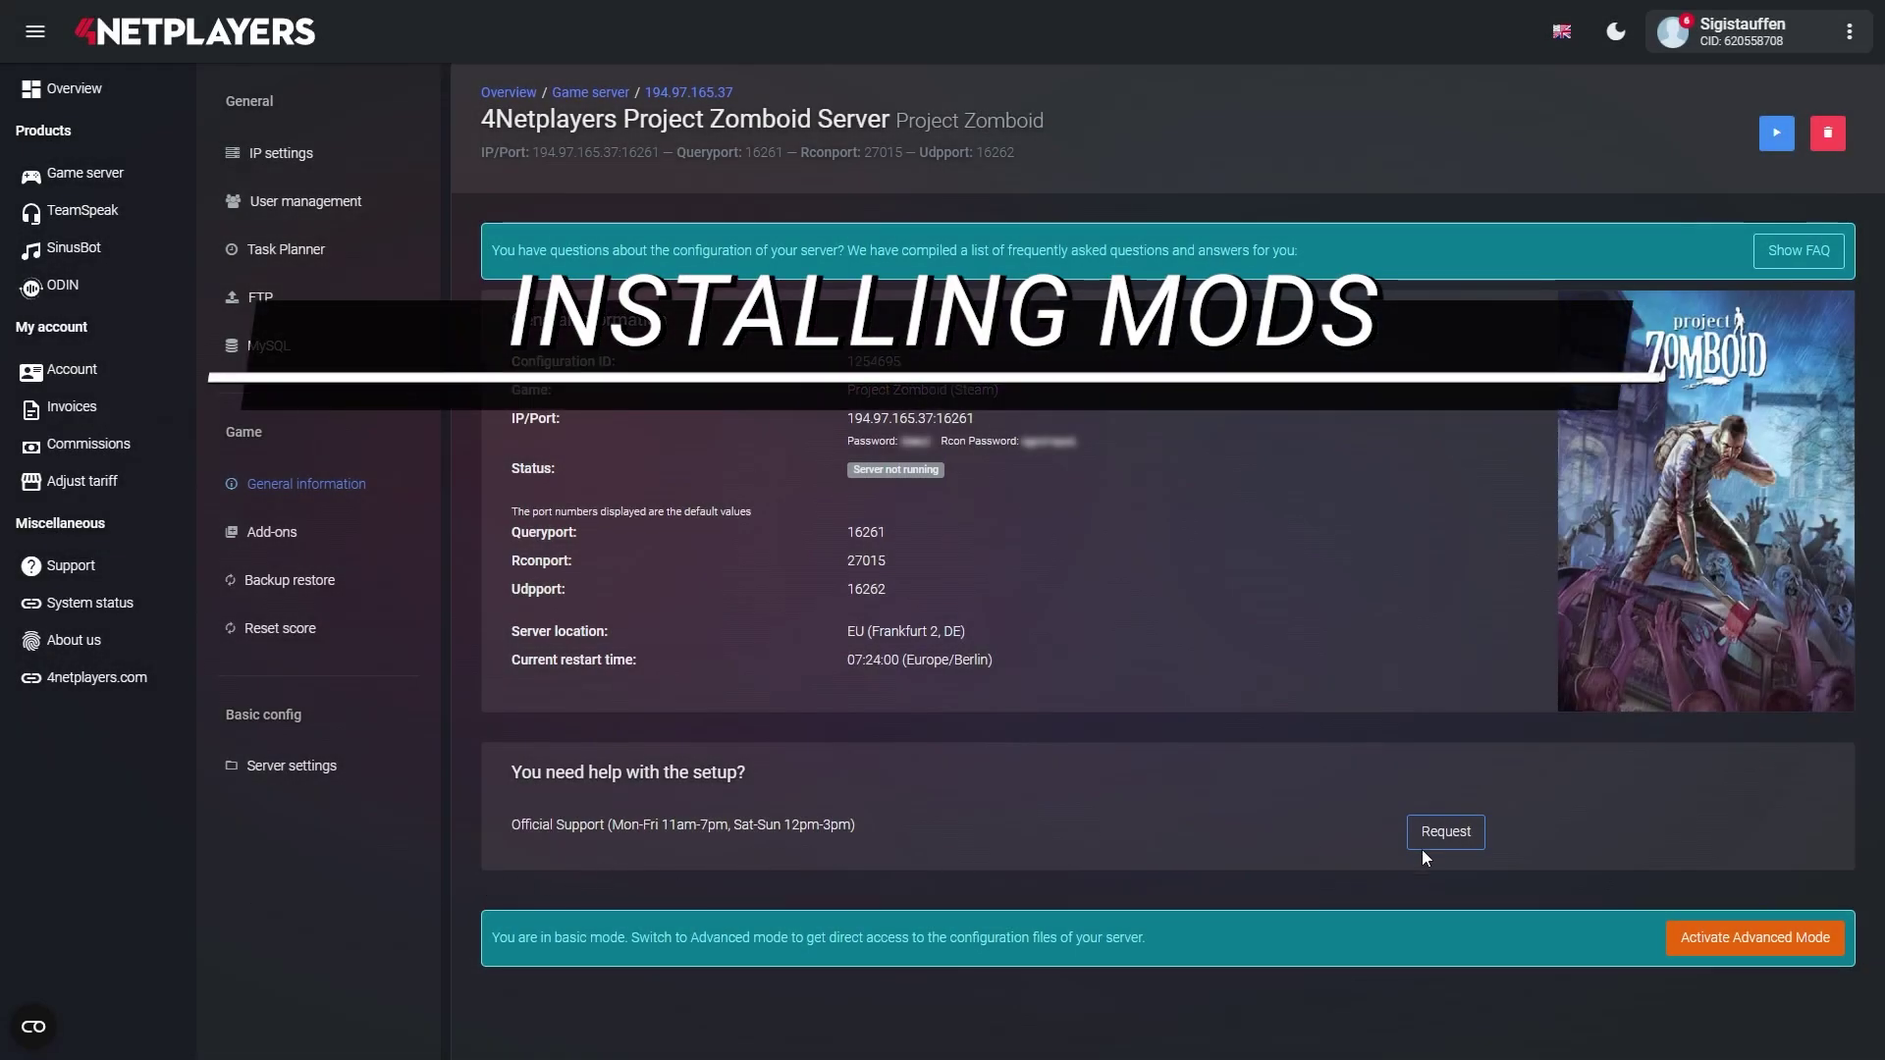
- Switch the Project Zomboid tutorial Server to advanced mode, stop it, and reopen its details
click(1738, 933)
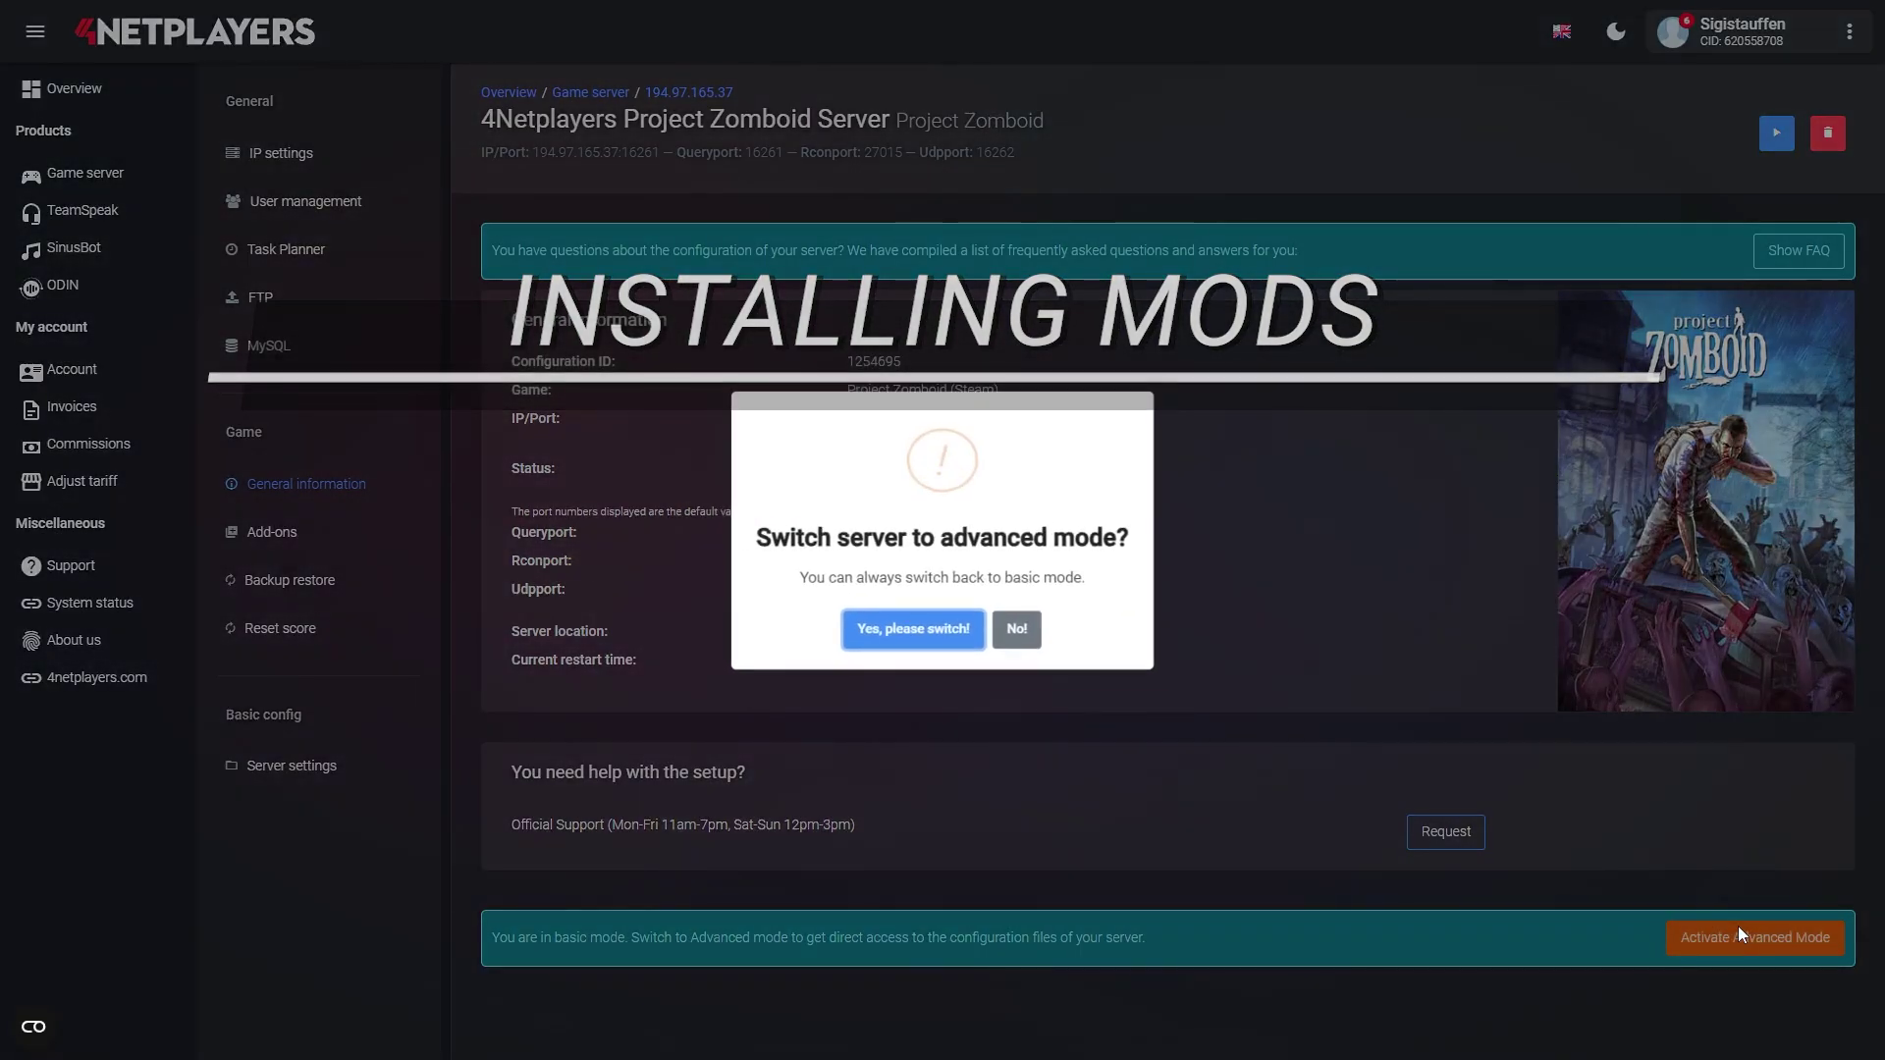
click(940, 643)
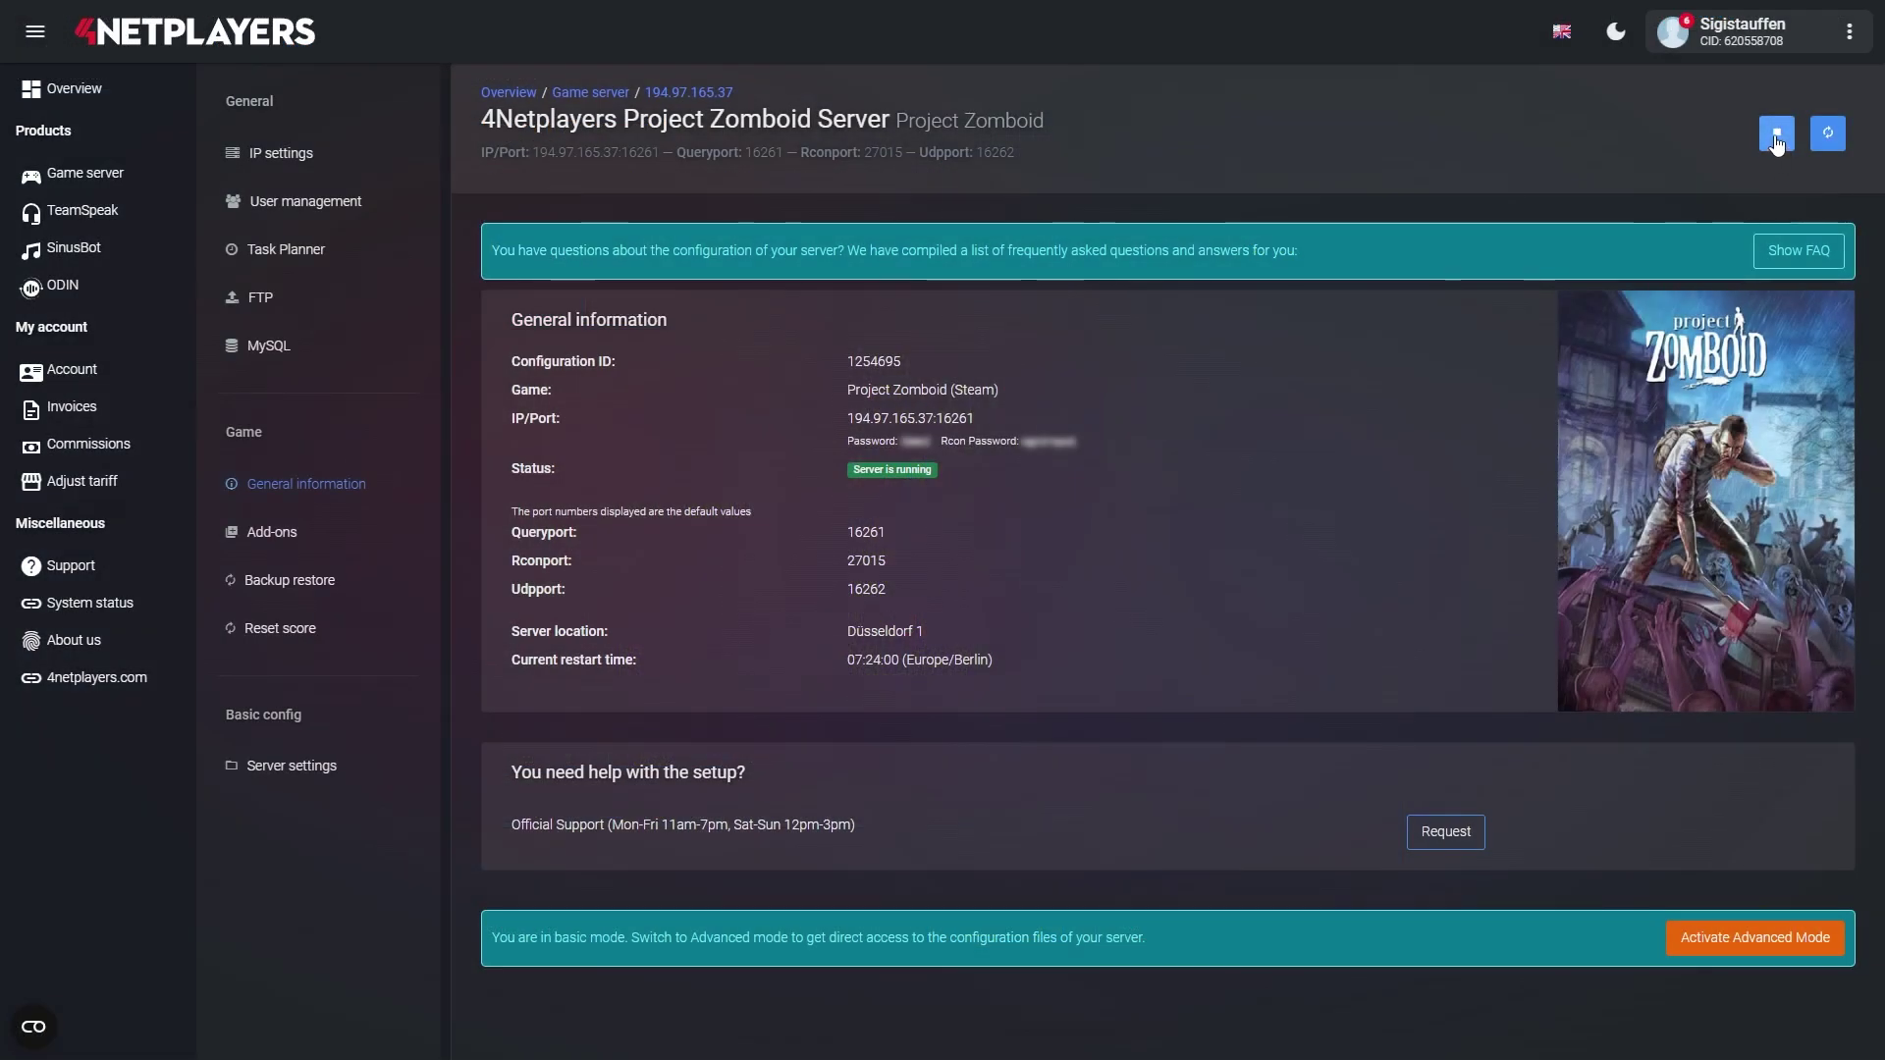
click(1777, 138)
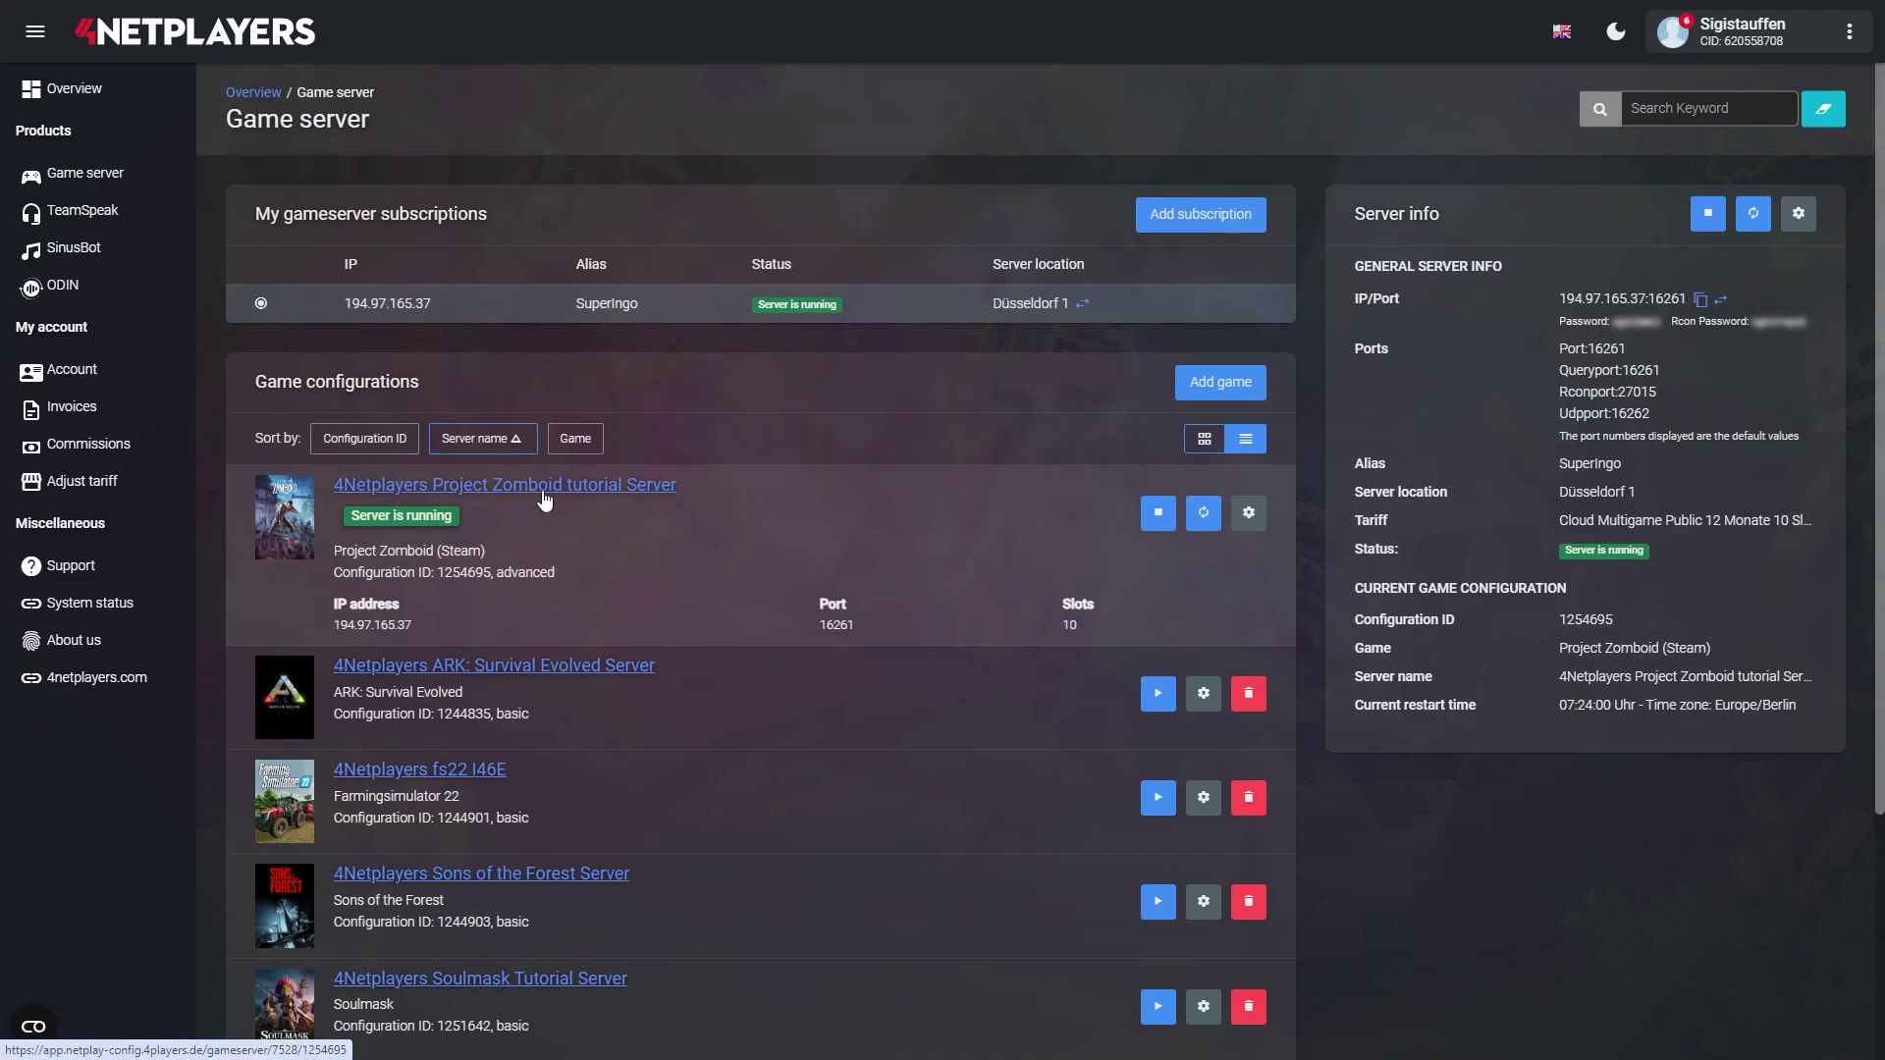
click(538, 488)
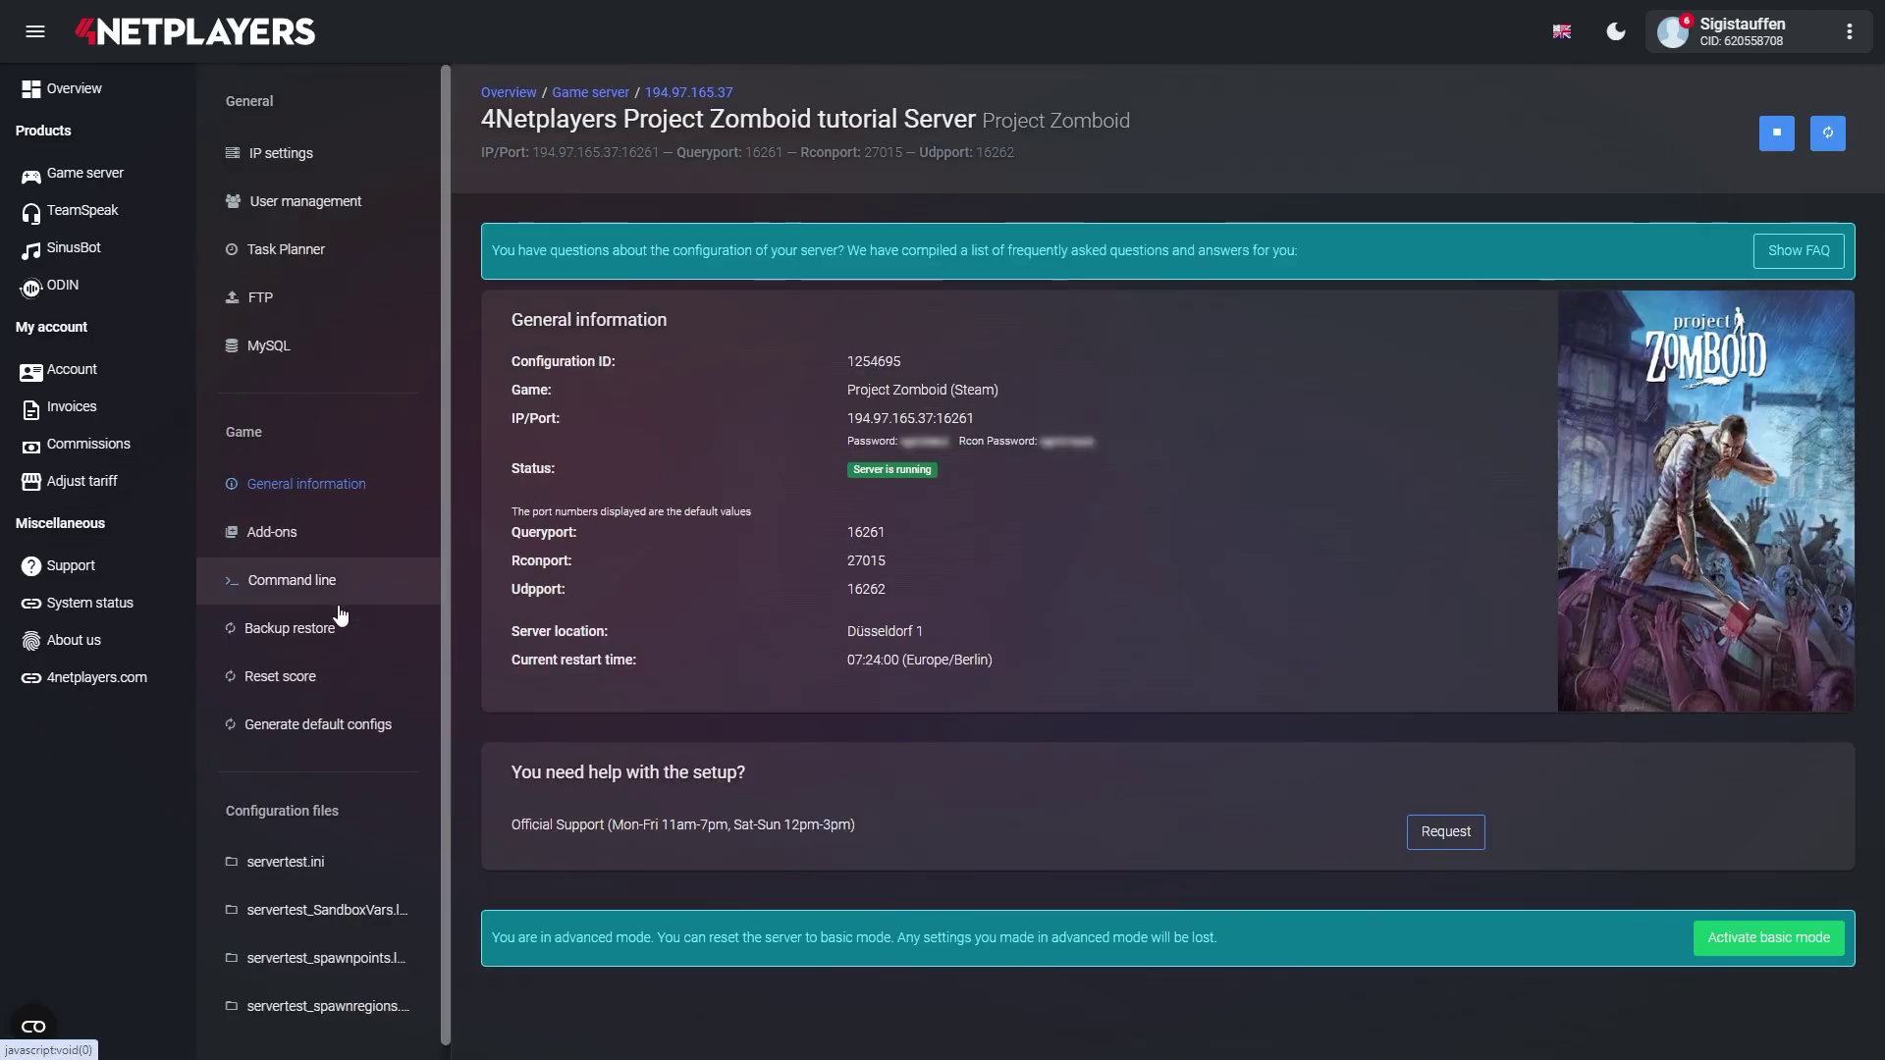
- Load servertest.ini from Configuration files into the editor and scroll through its settings
scroll(285, 677, down, 1)
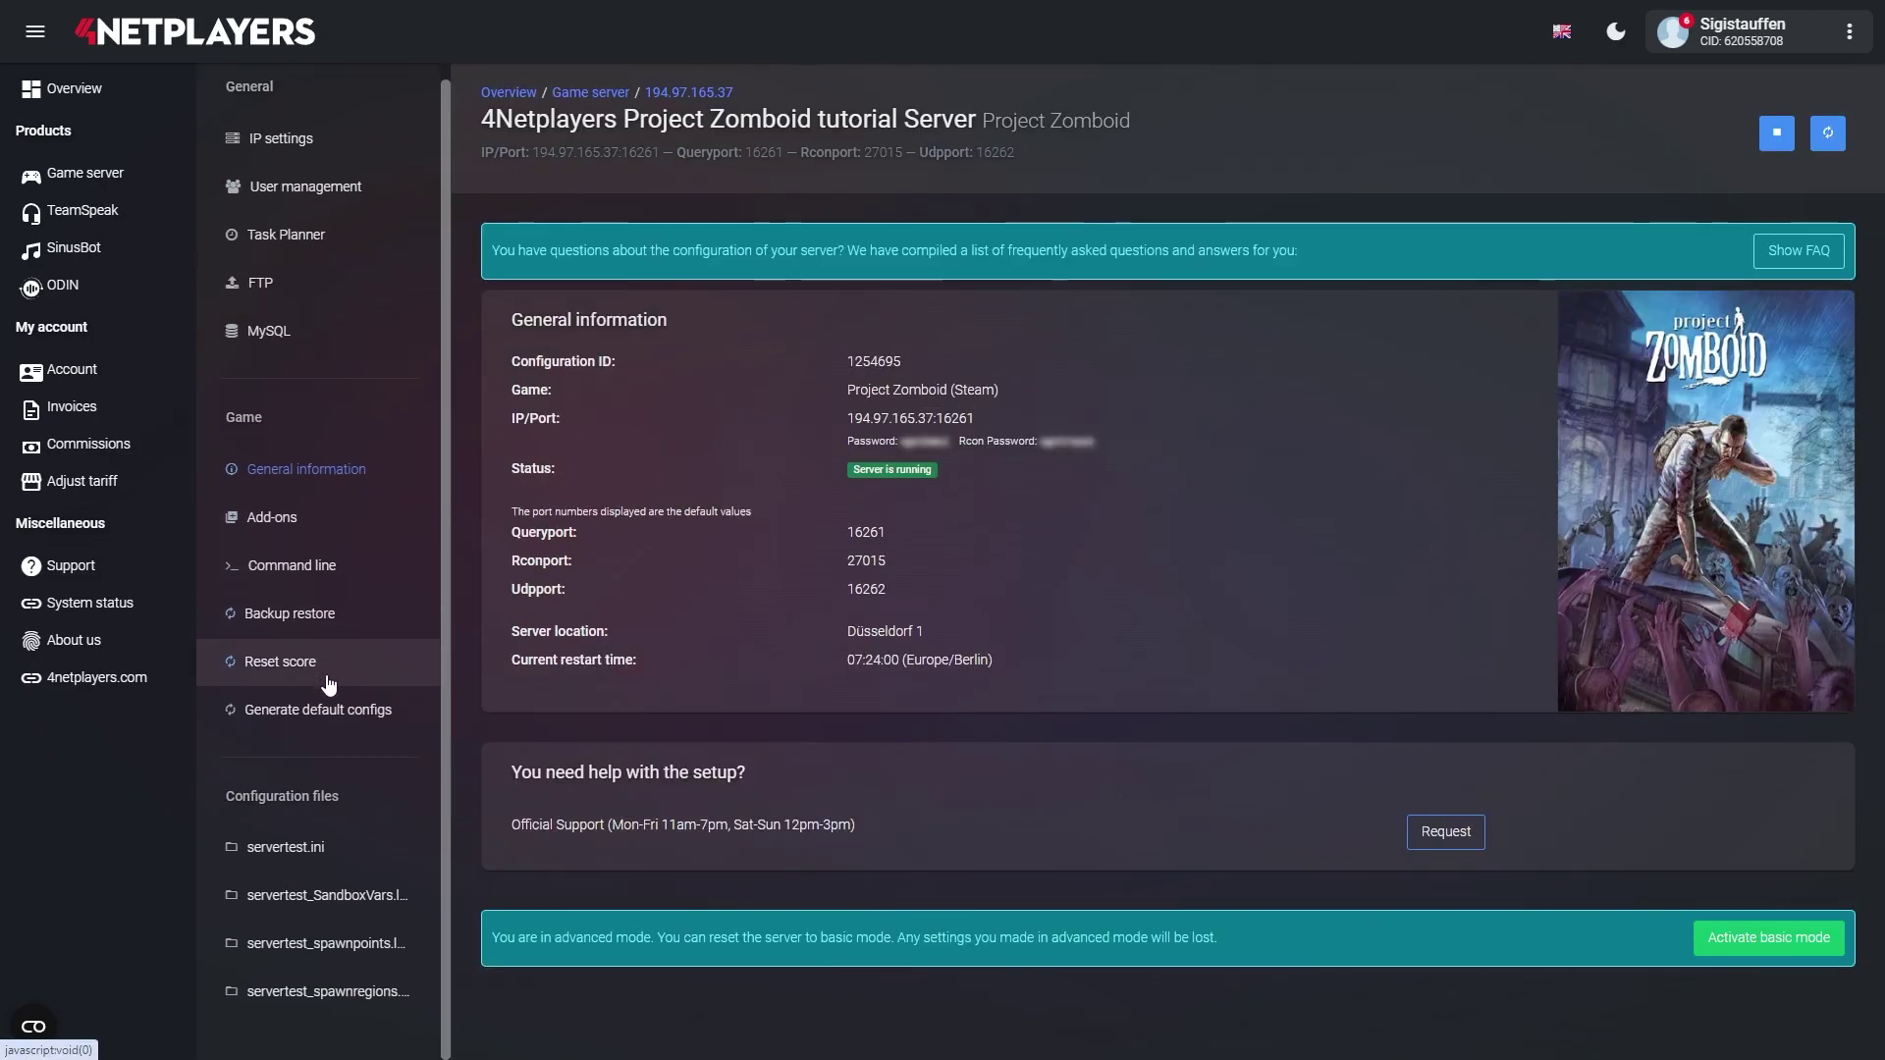
click(287, 848)
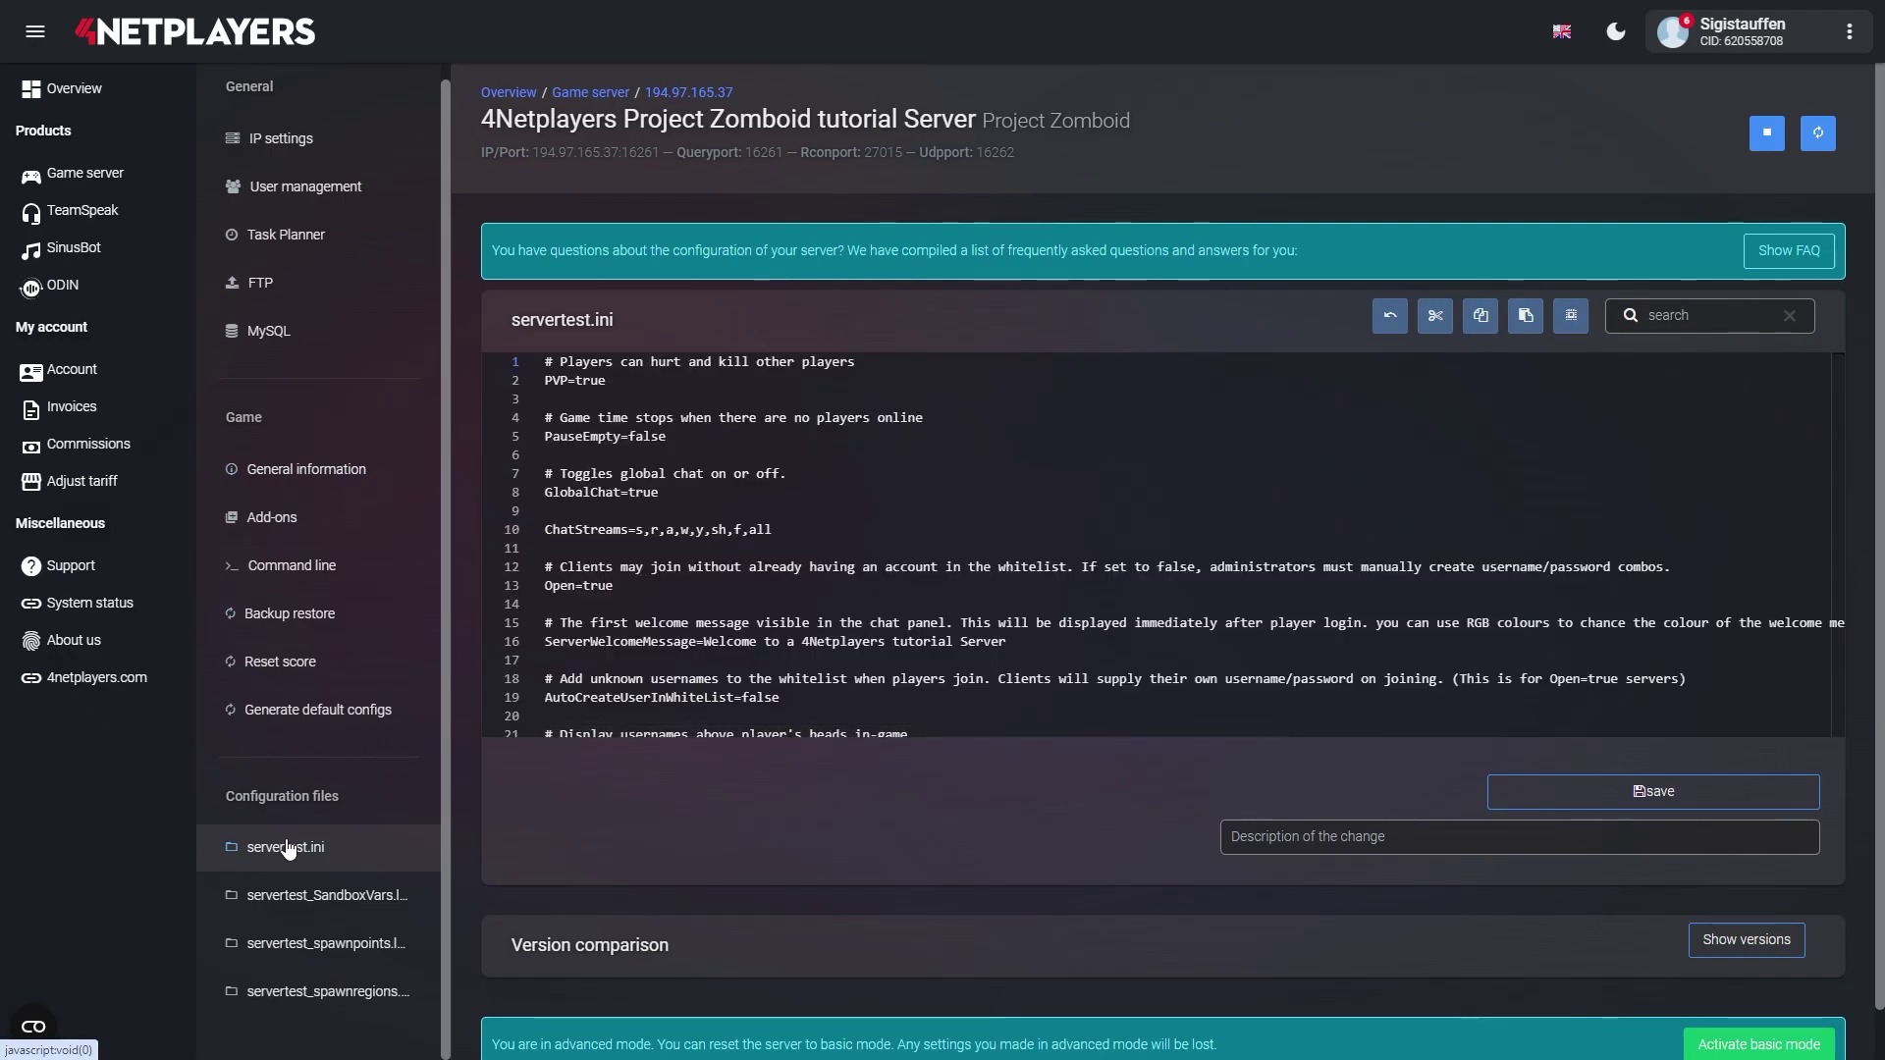
scroll(557, 383, down, 1)
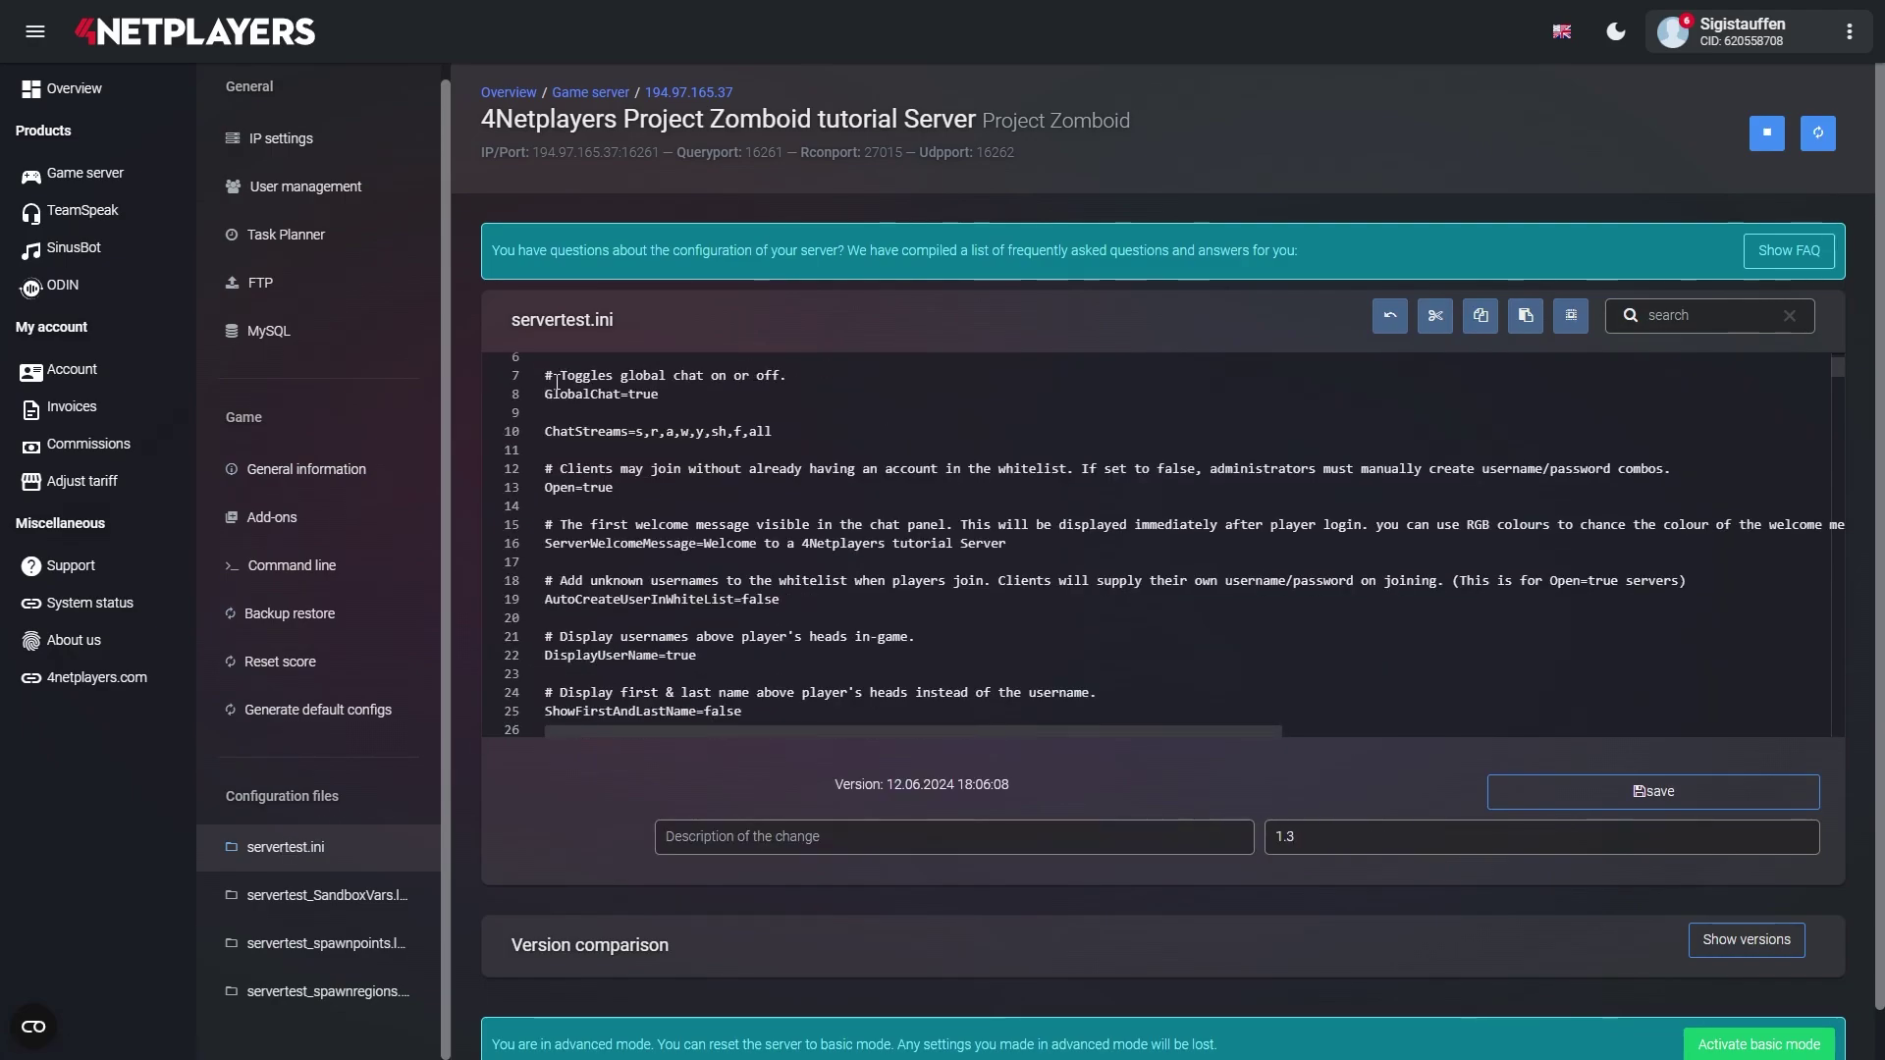
scroll(557, 383, down, 5)
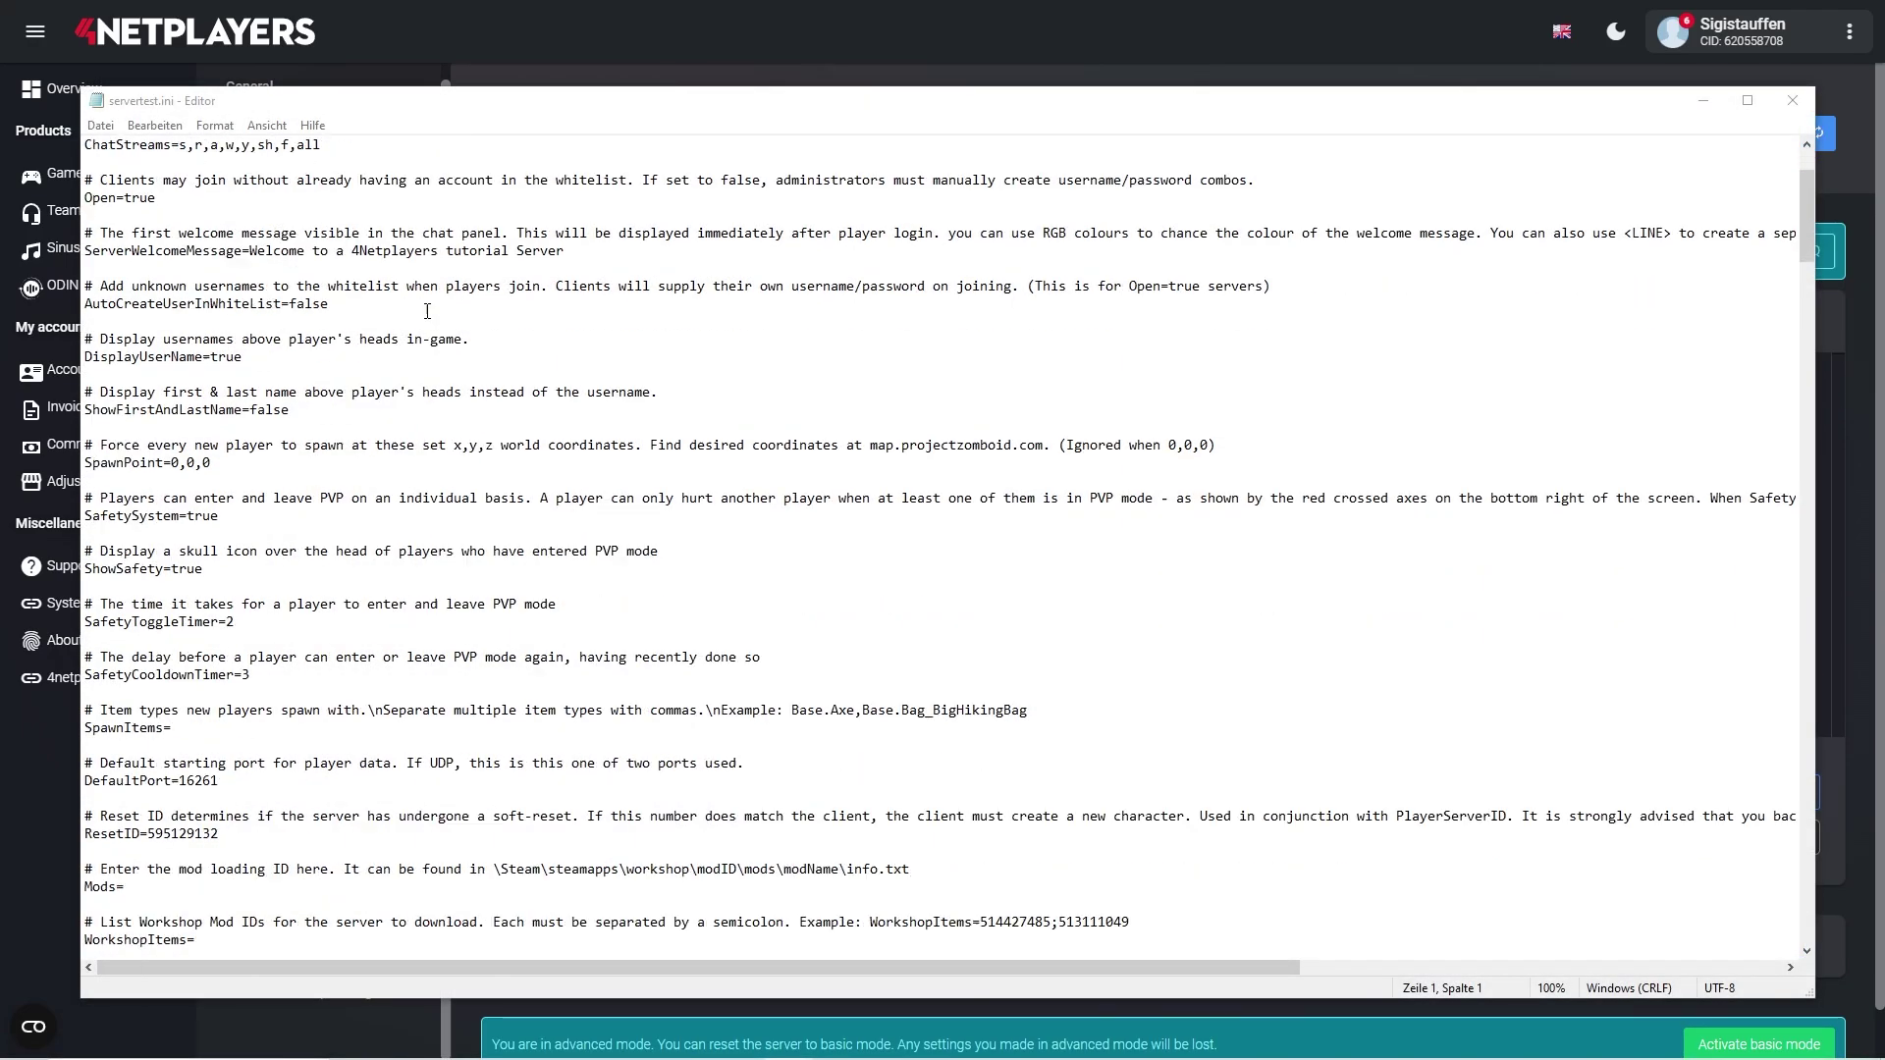
scroll(427, 312, down, 20)
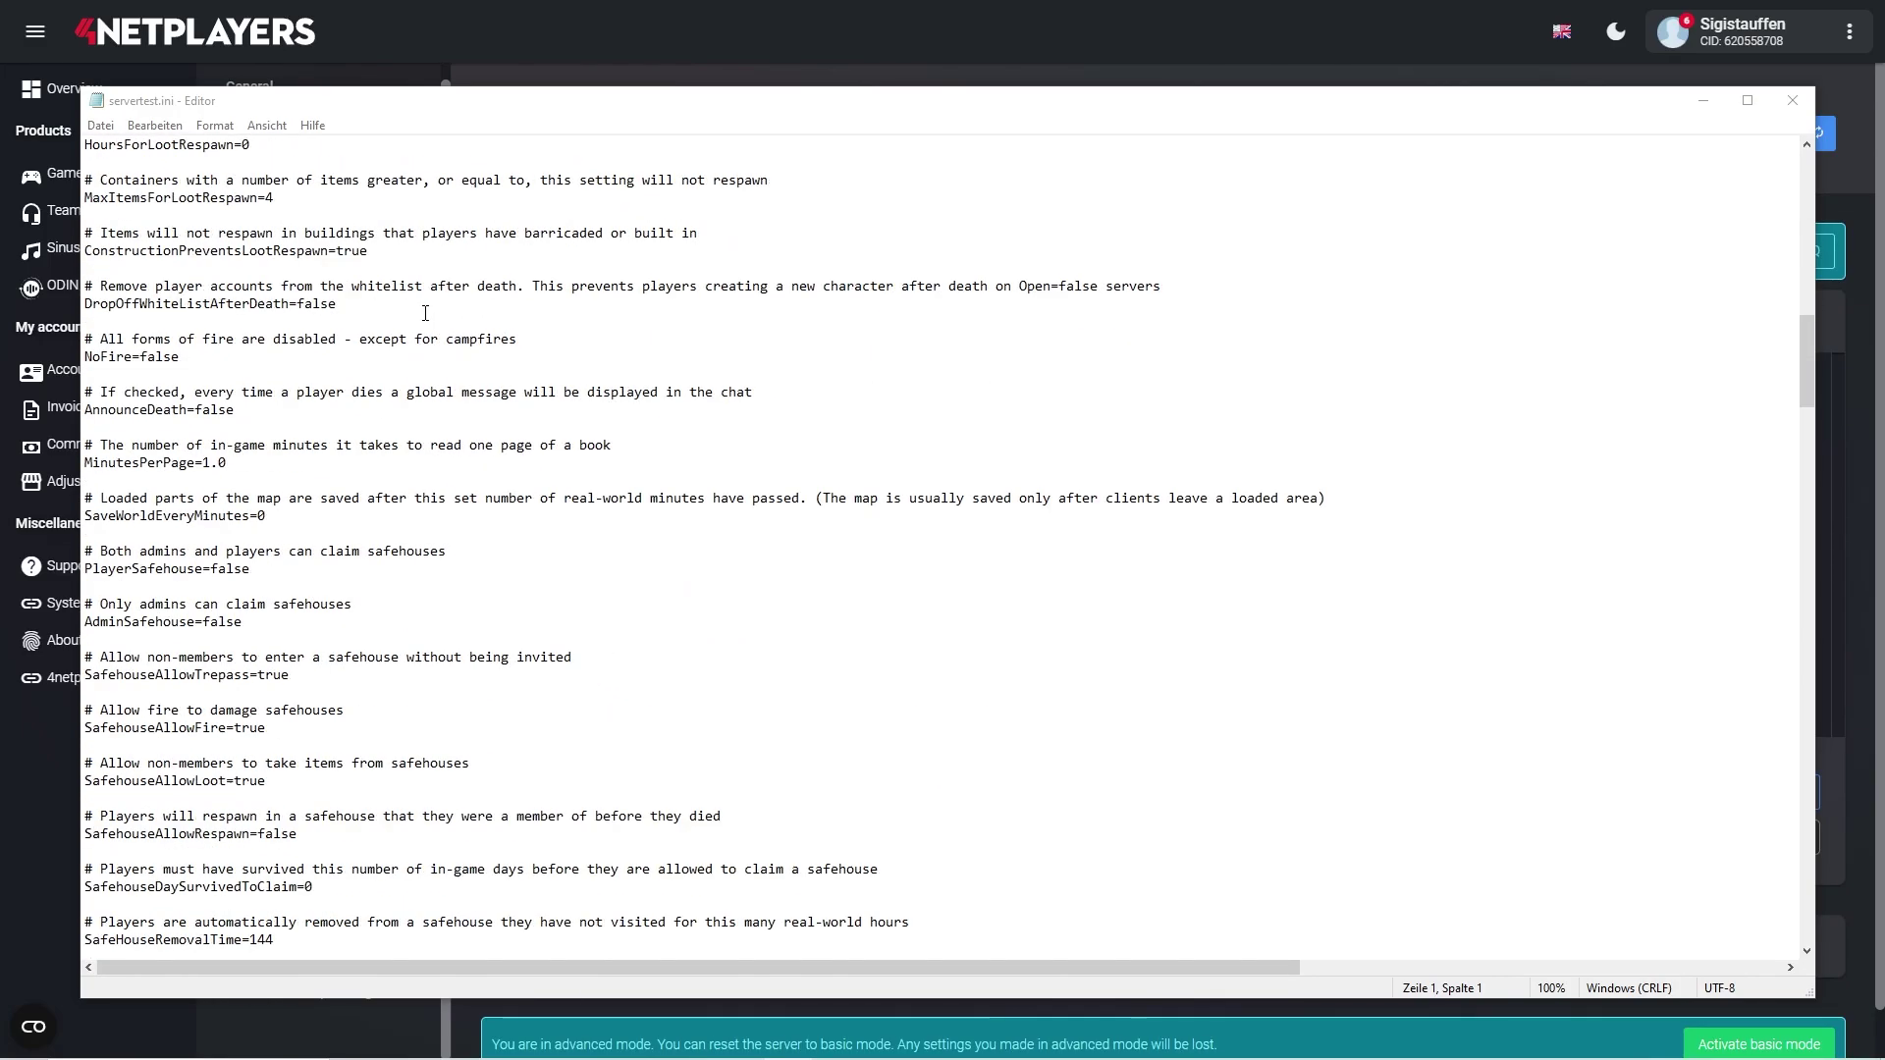
scroll(422, 314, down, 20)
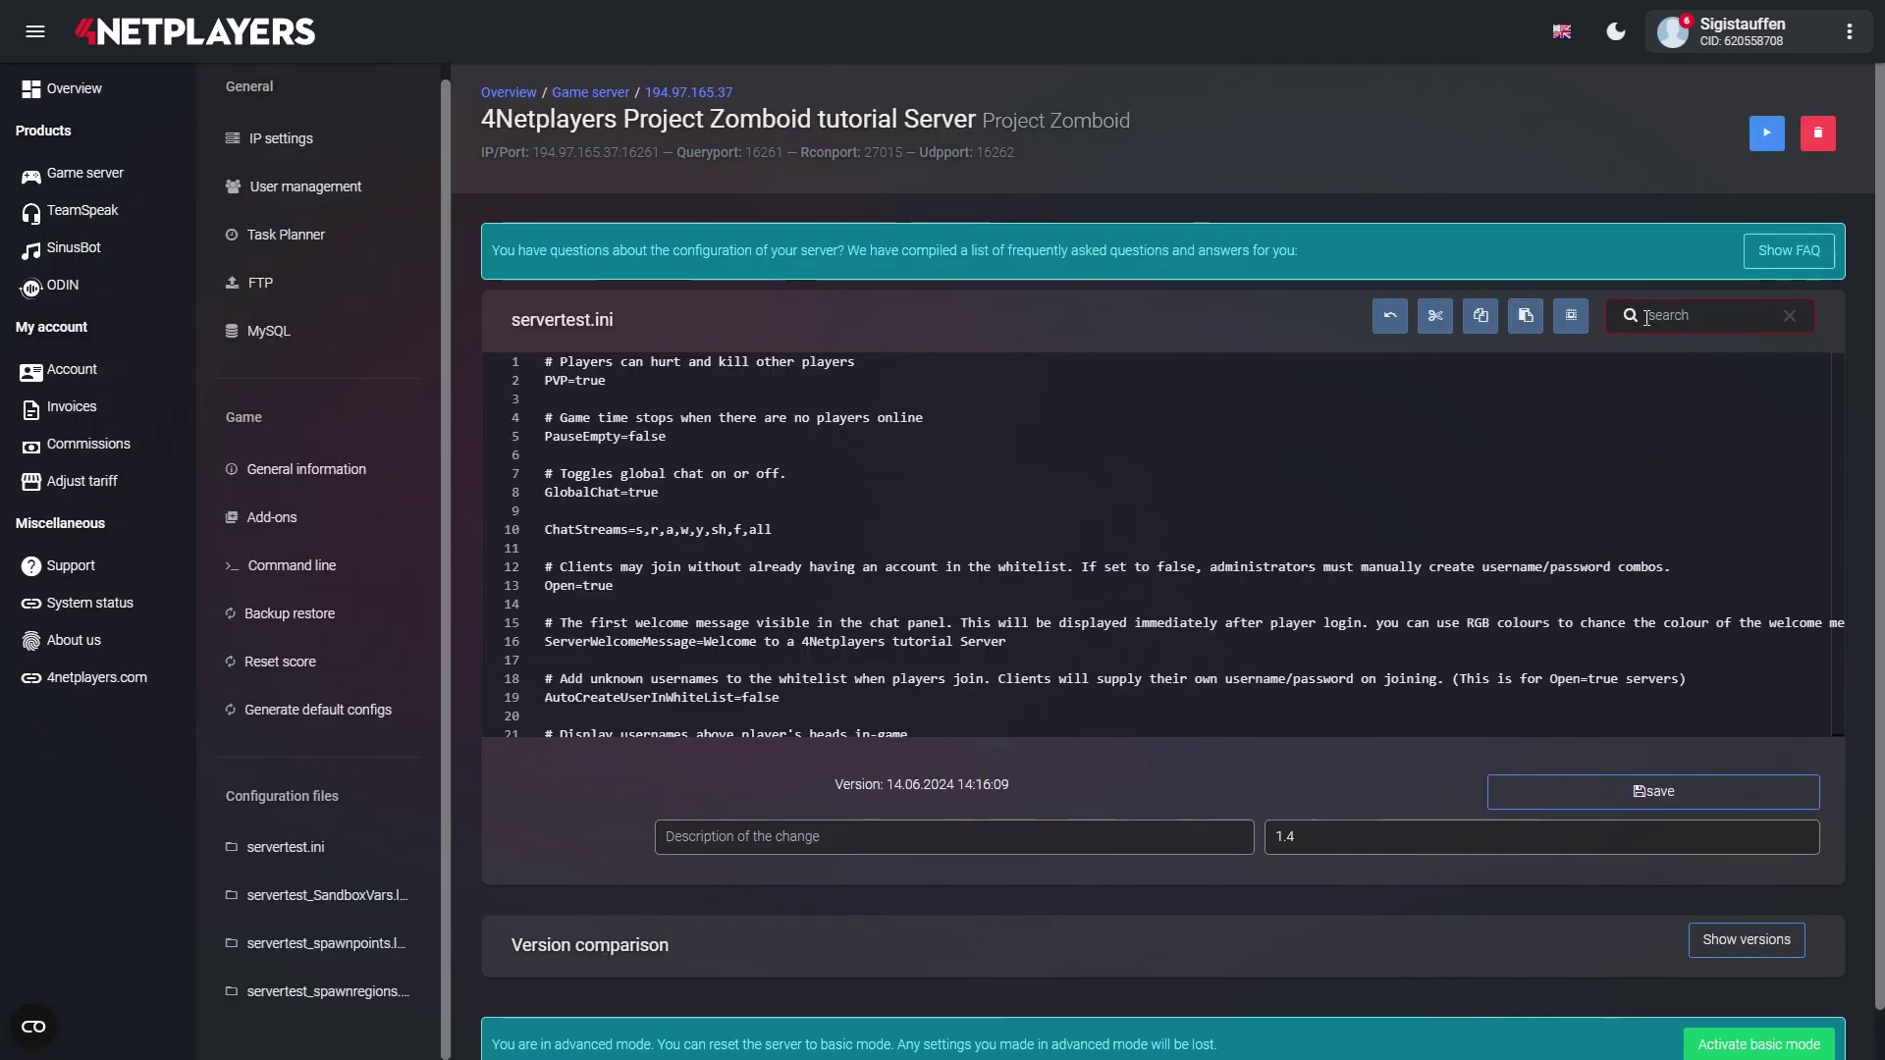
text(WorkshopItems=)
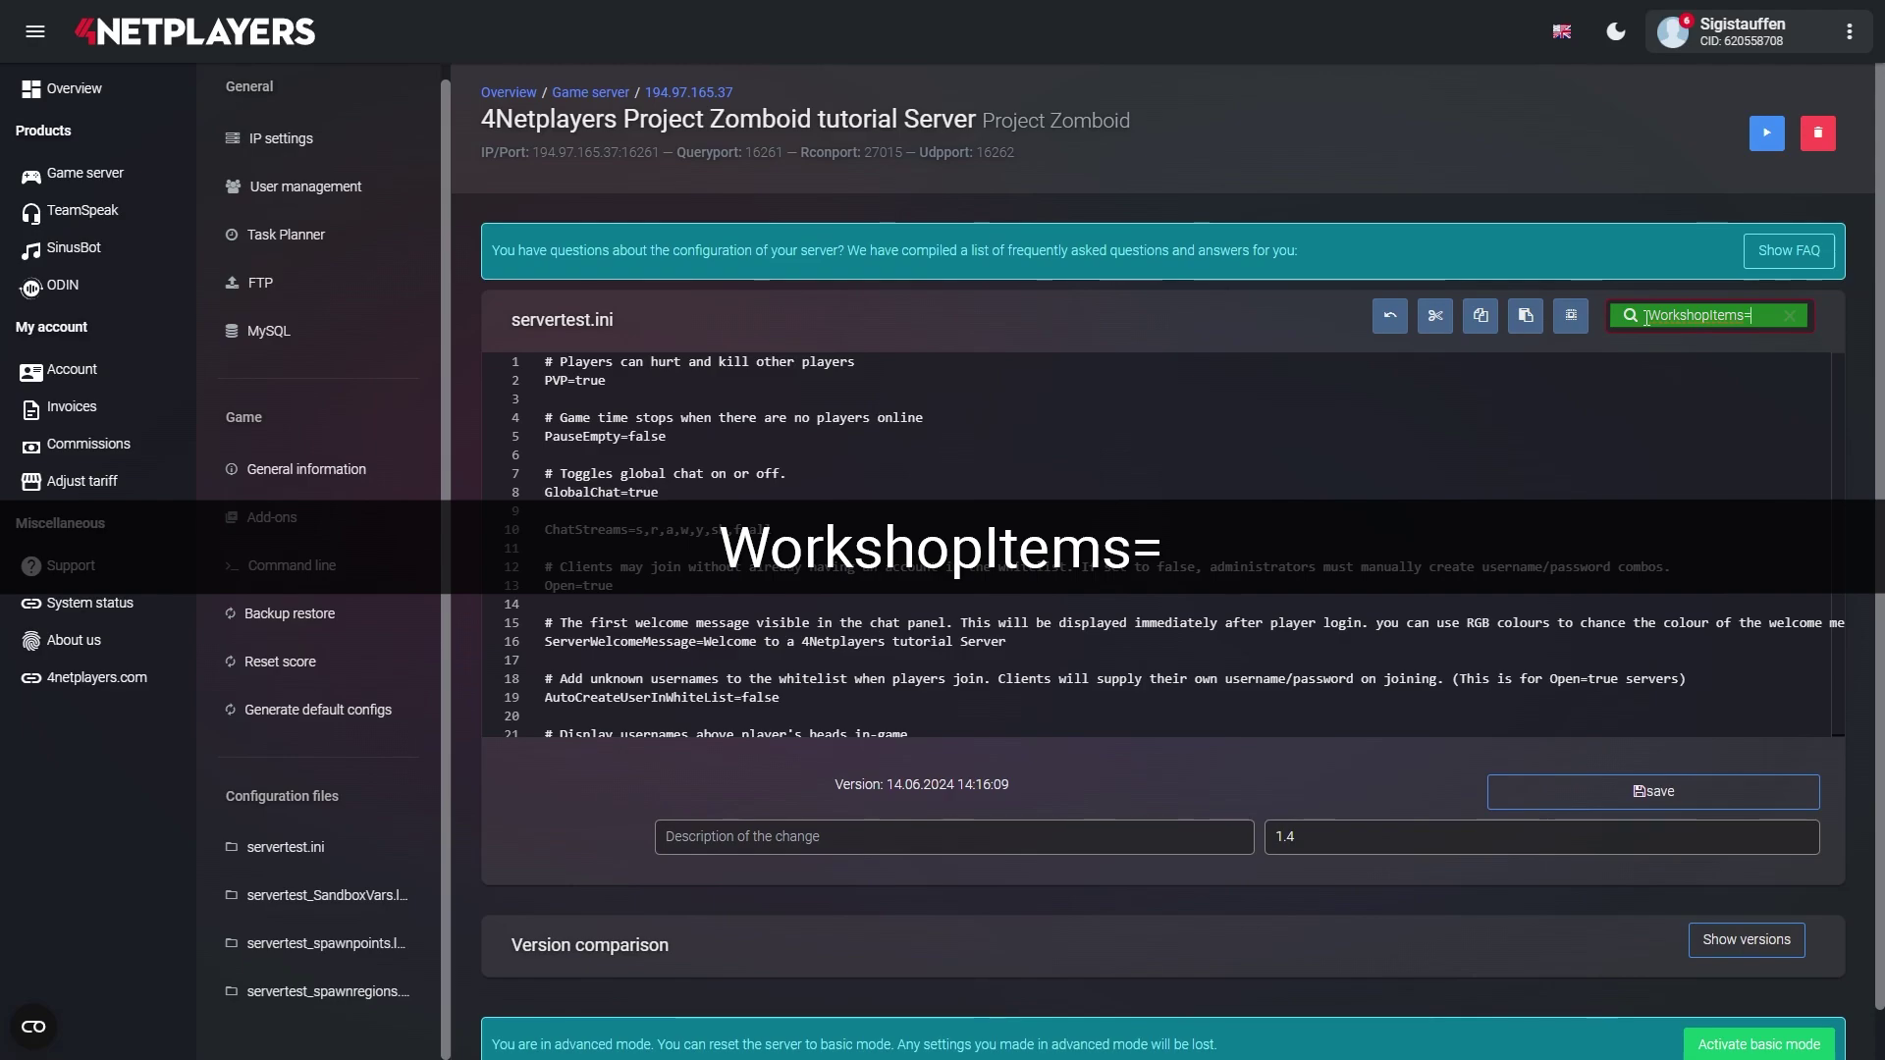
key(Return)
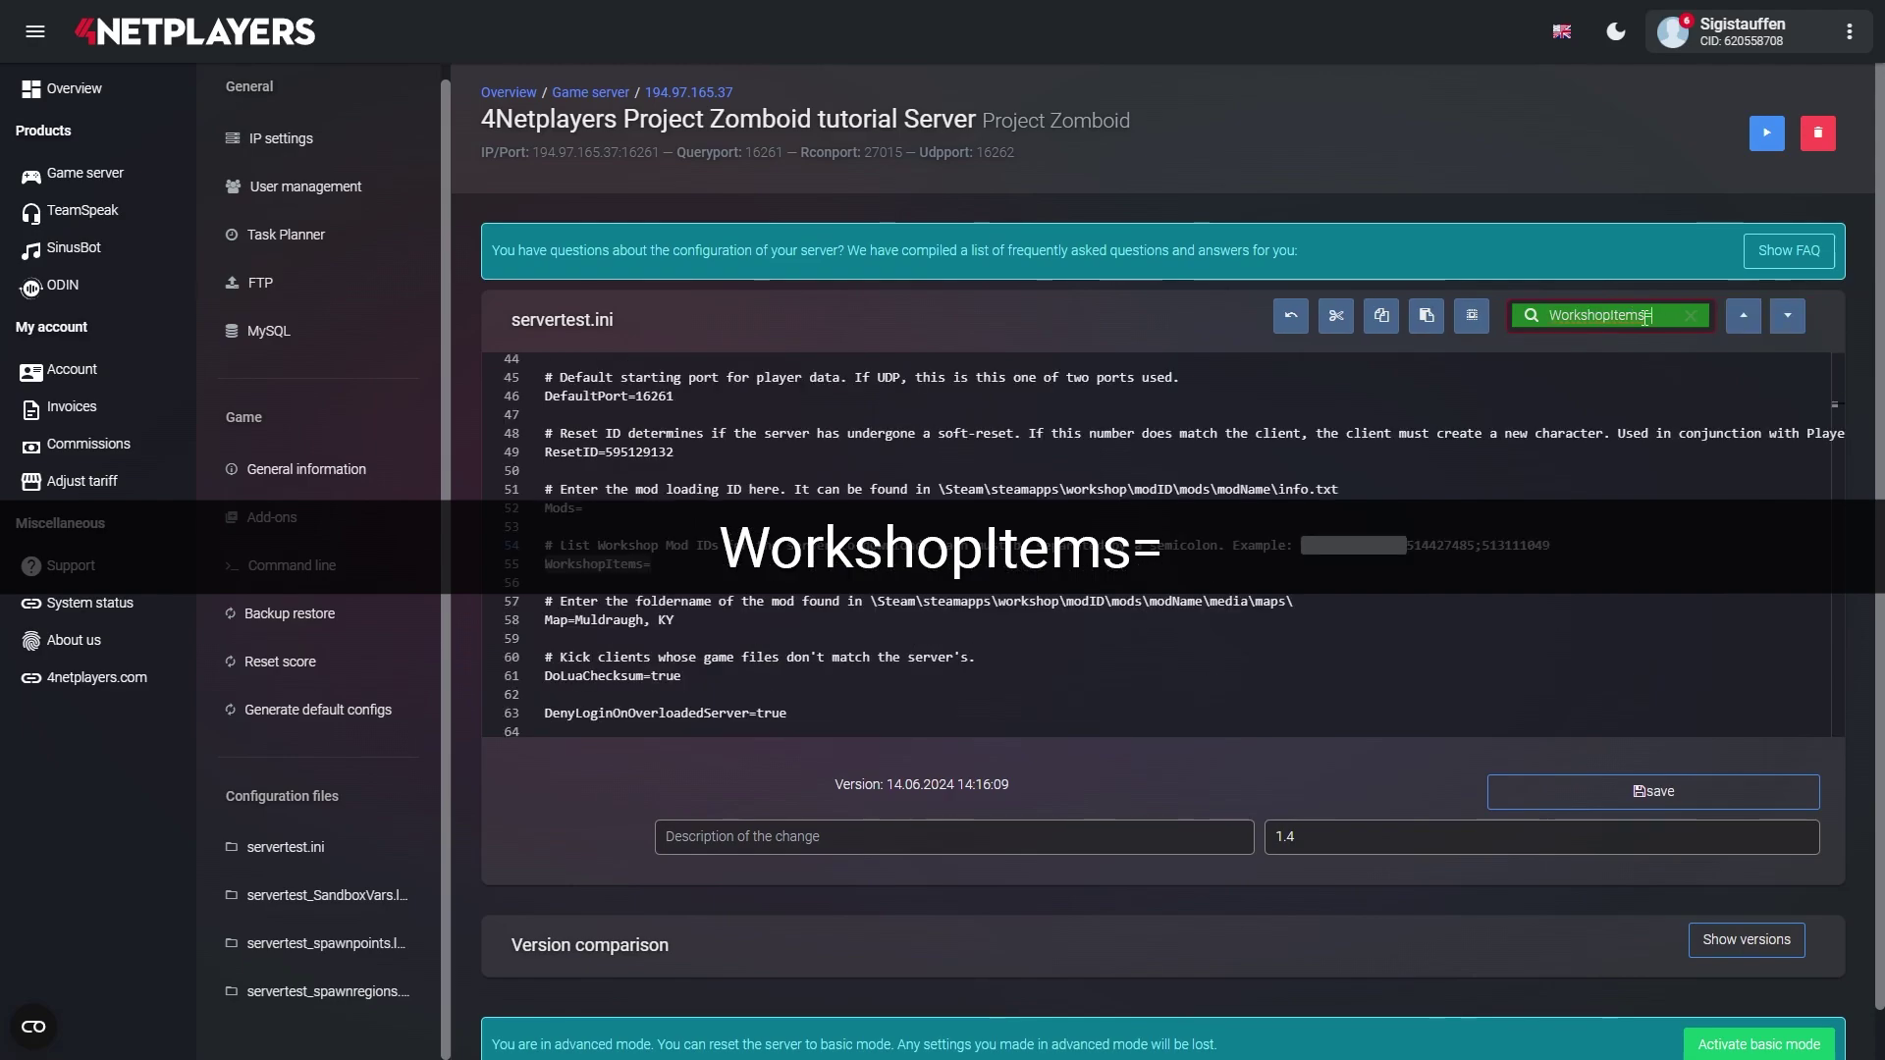
click(548, 567)
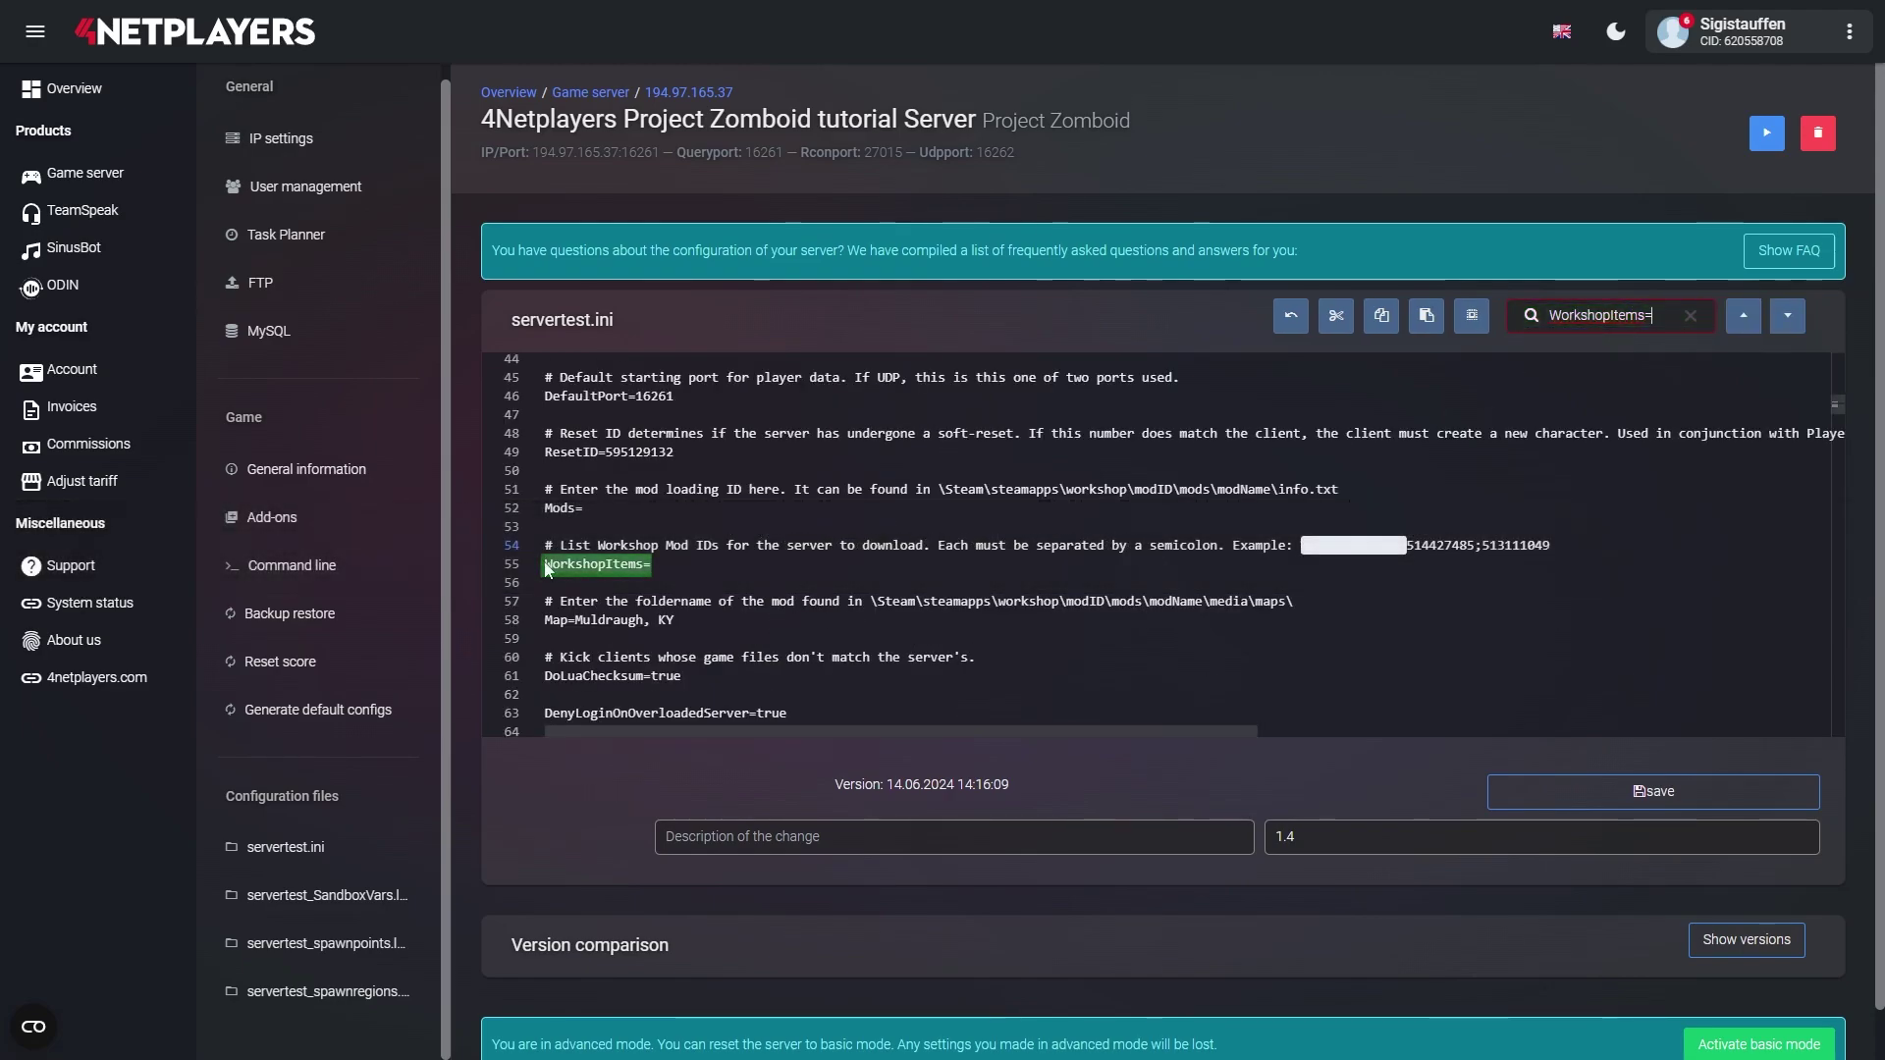
drag(548, 567, 657, 571)
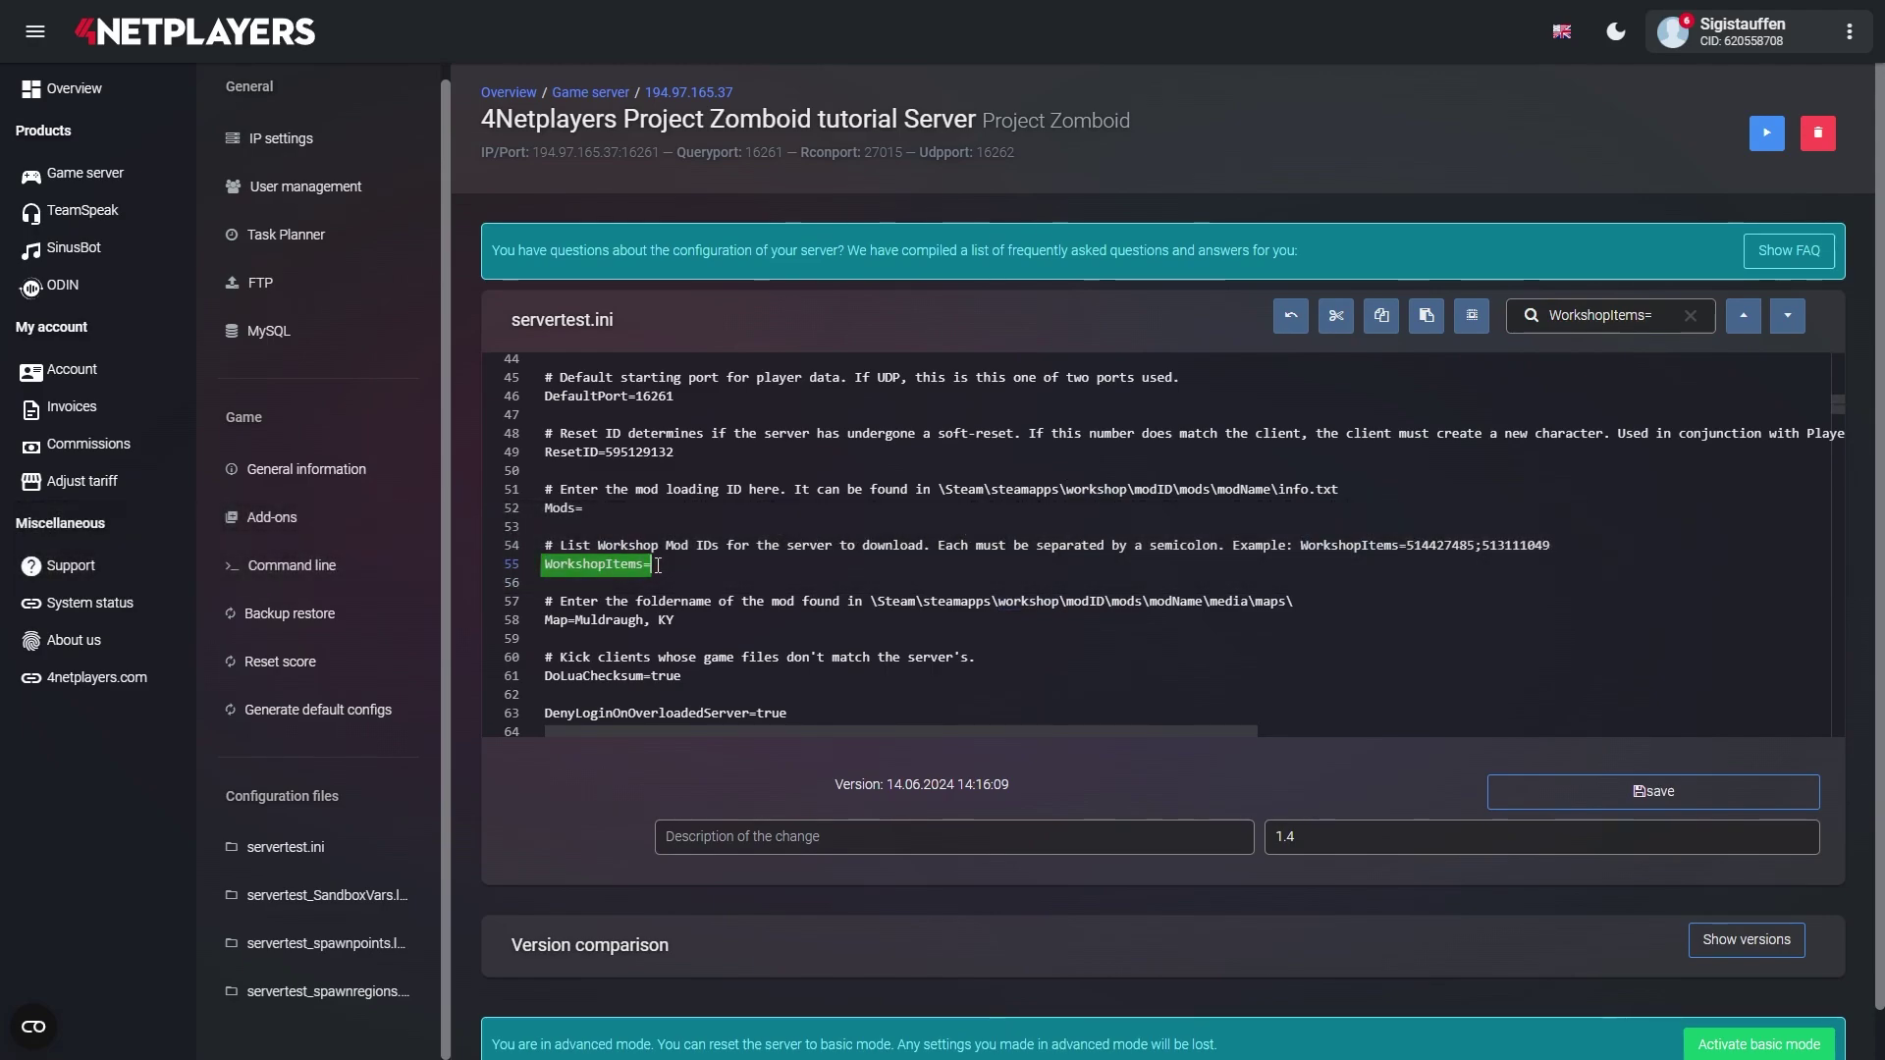
key(ctrl+v)
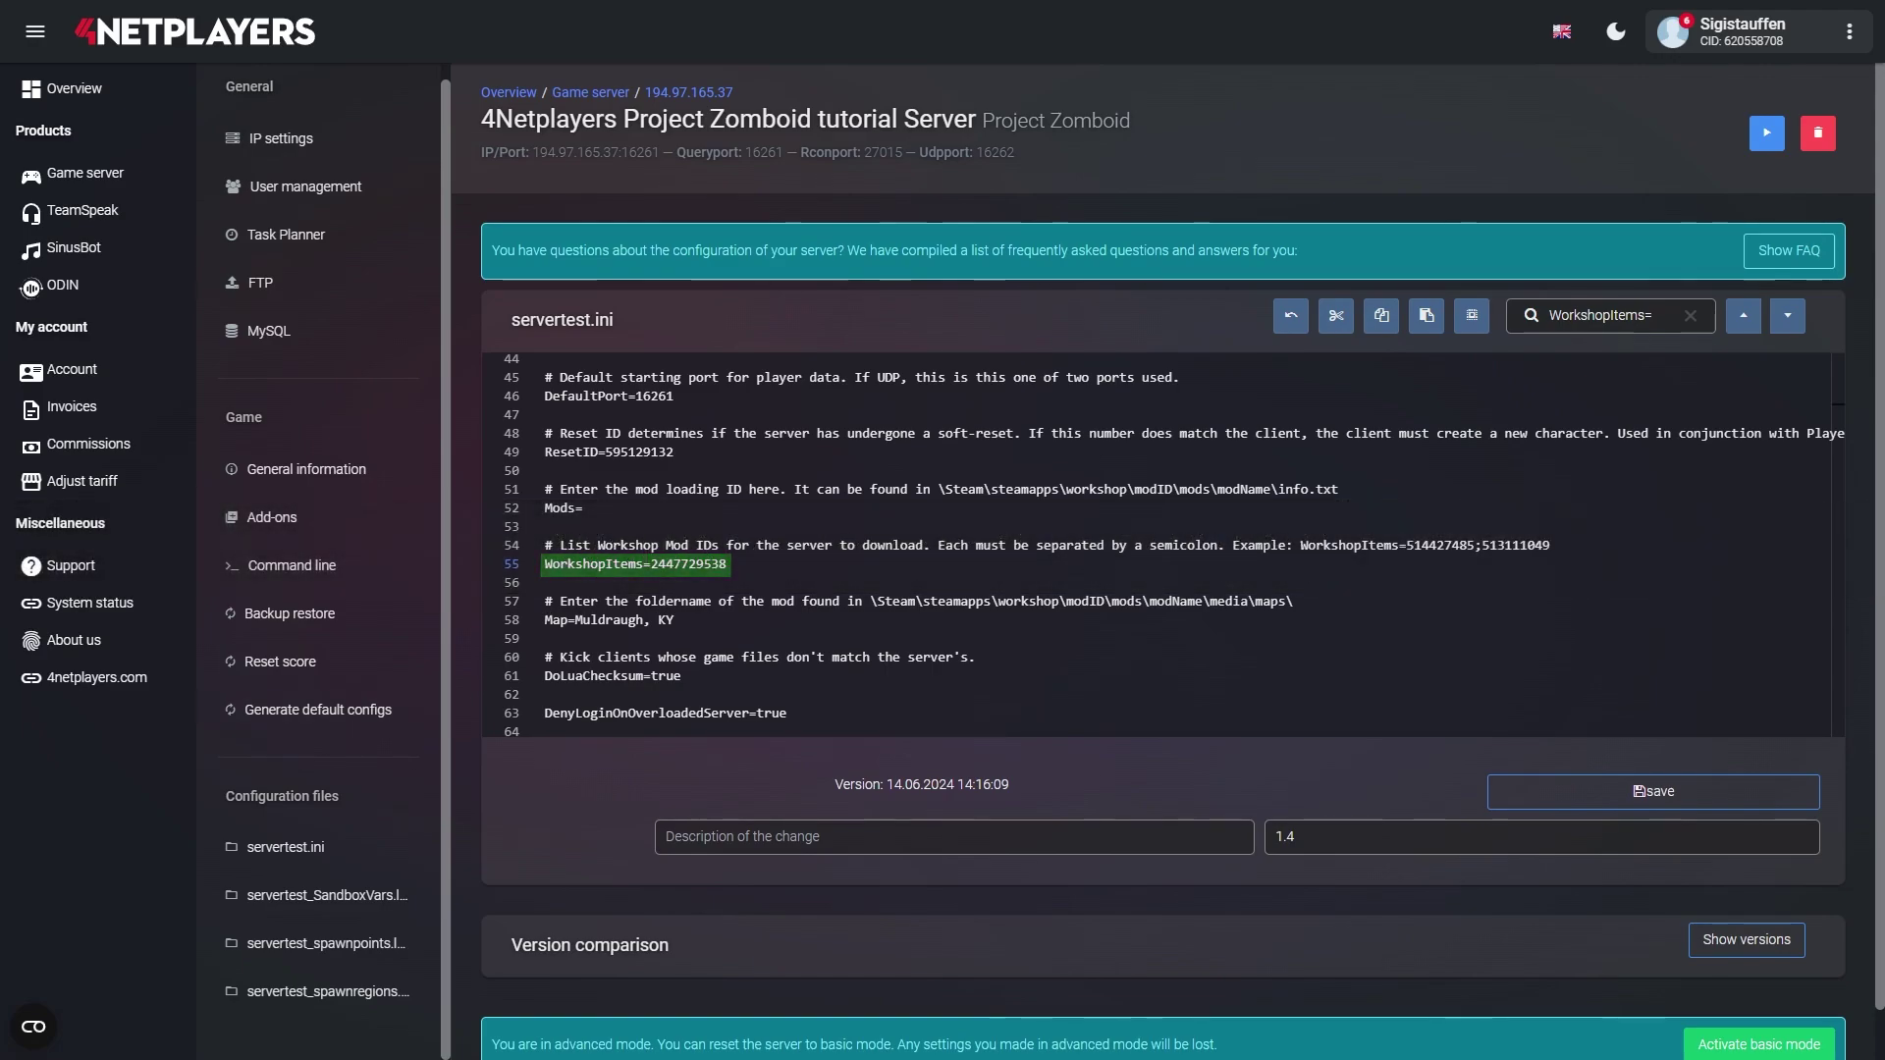
- Add FH to the Mods= line 52 and save servertest.ini as a new version
click(1659, 315)
key(ctrl+a)
text(Mods=)
key(Return)
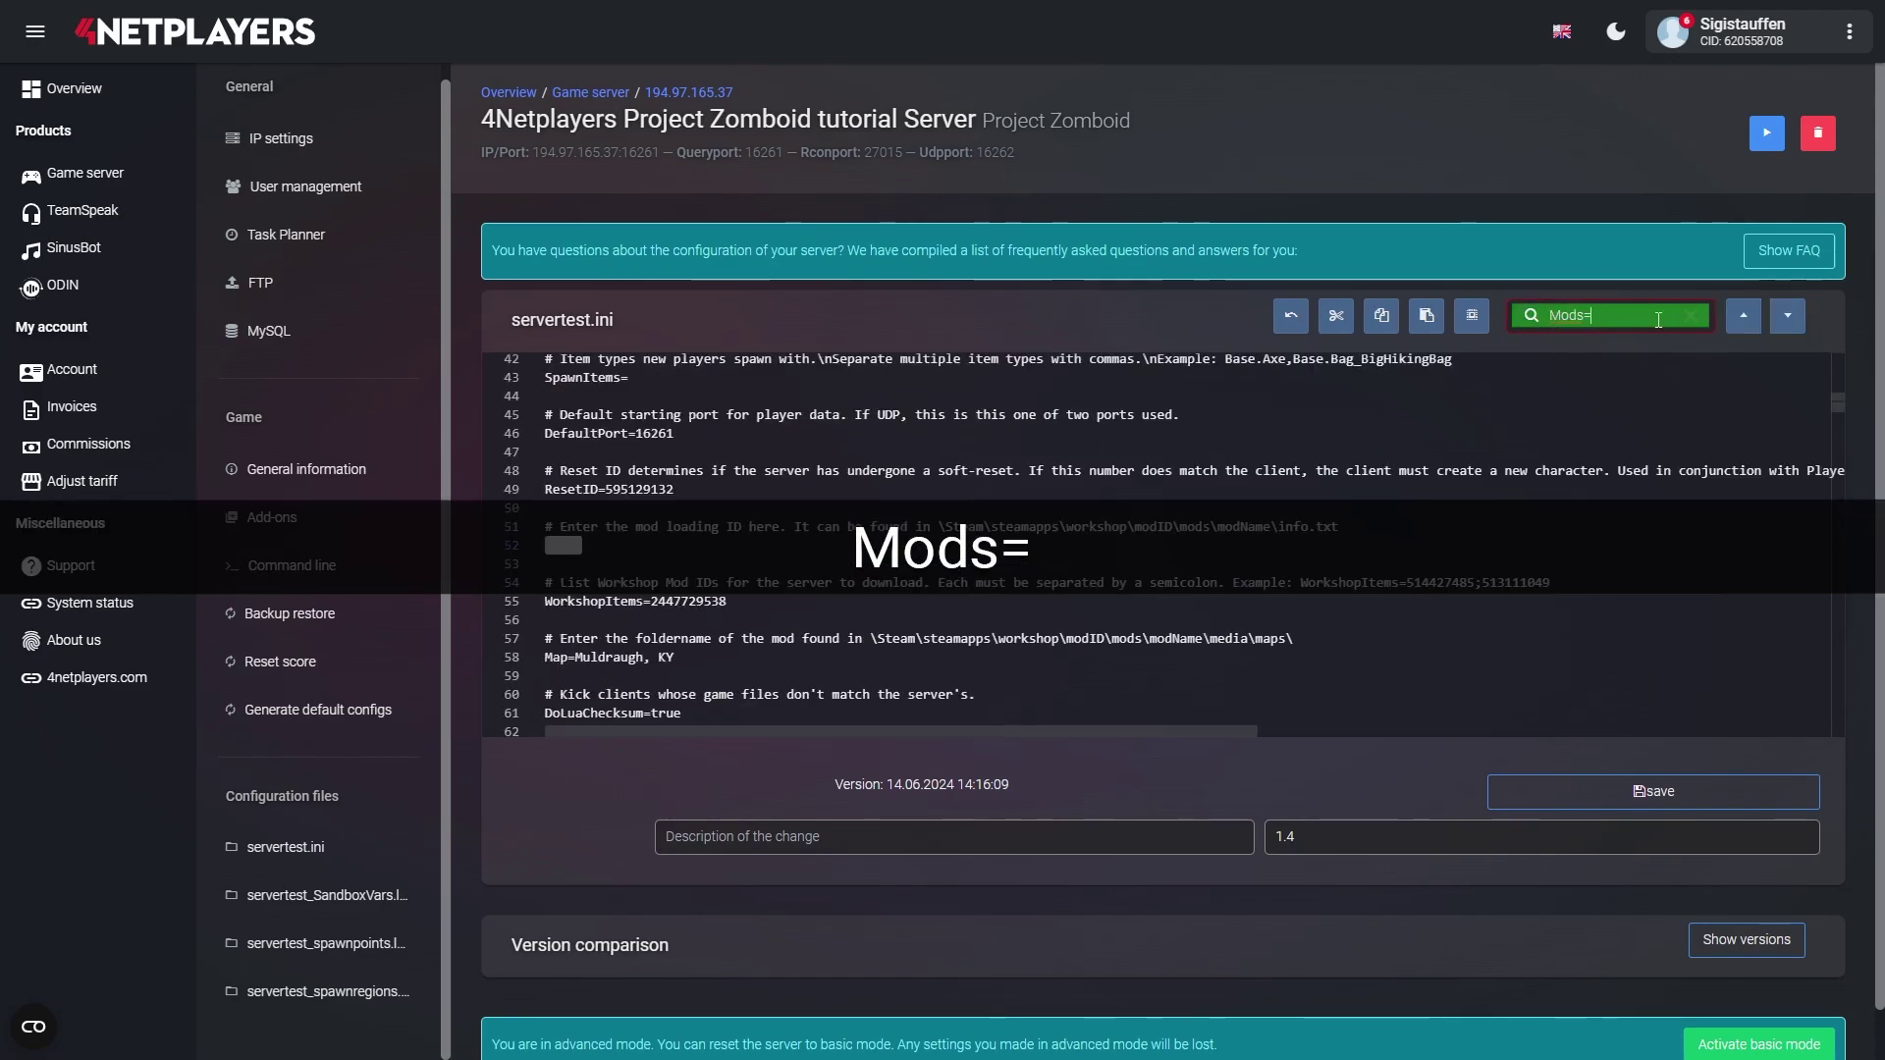
click(590, 548)
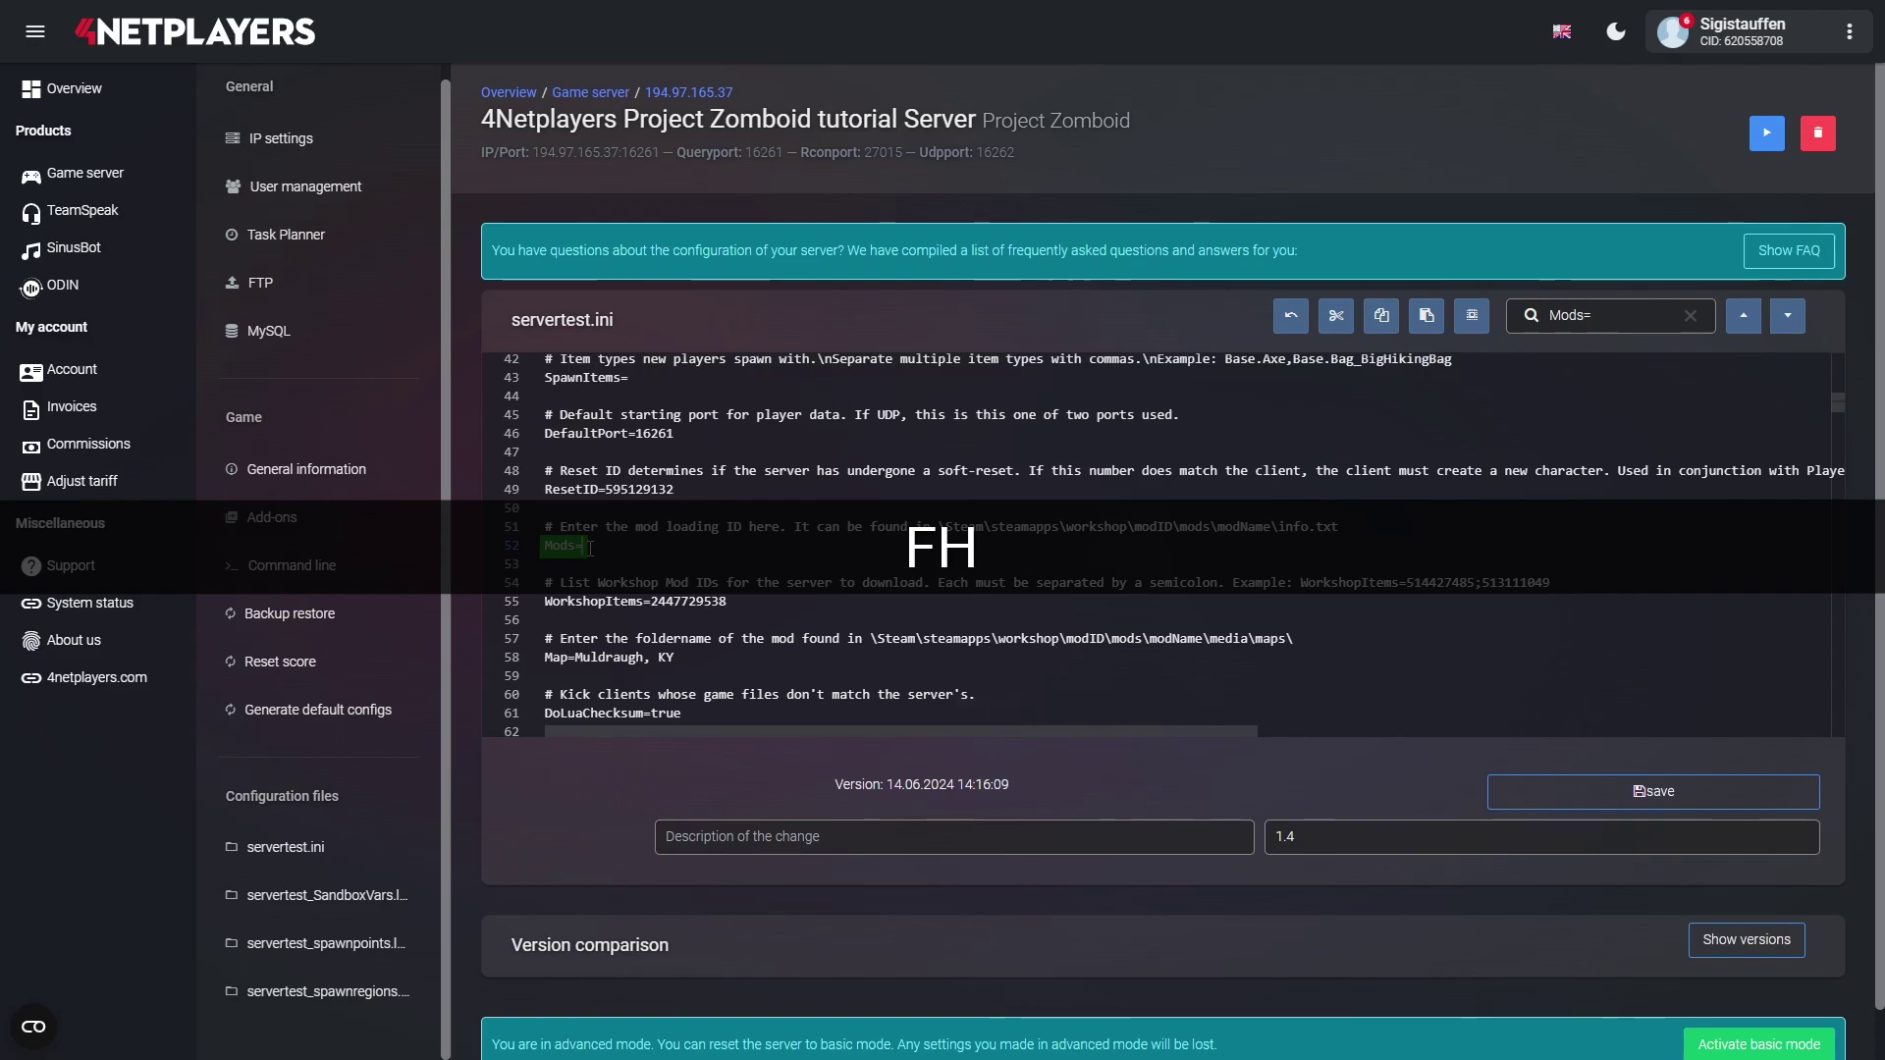
text(FH)
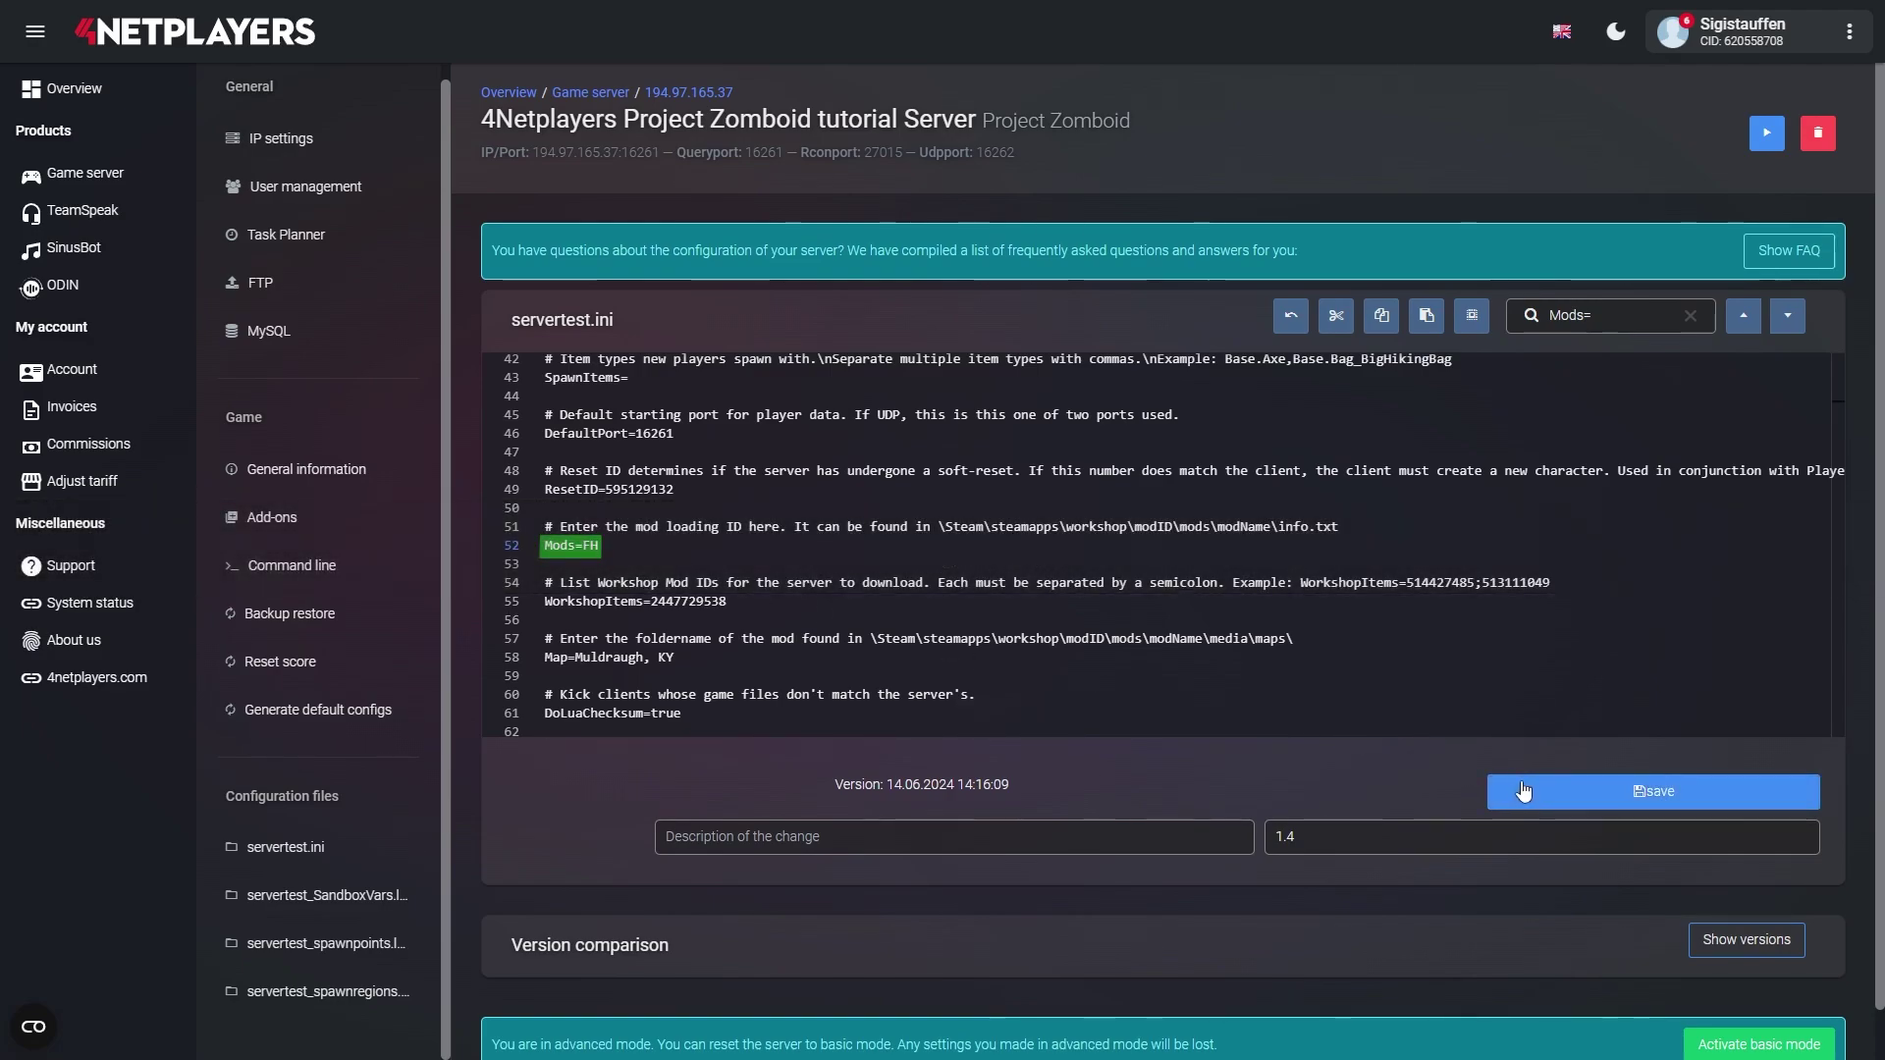
click(1522, 789)
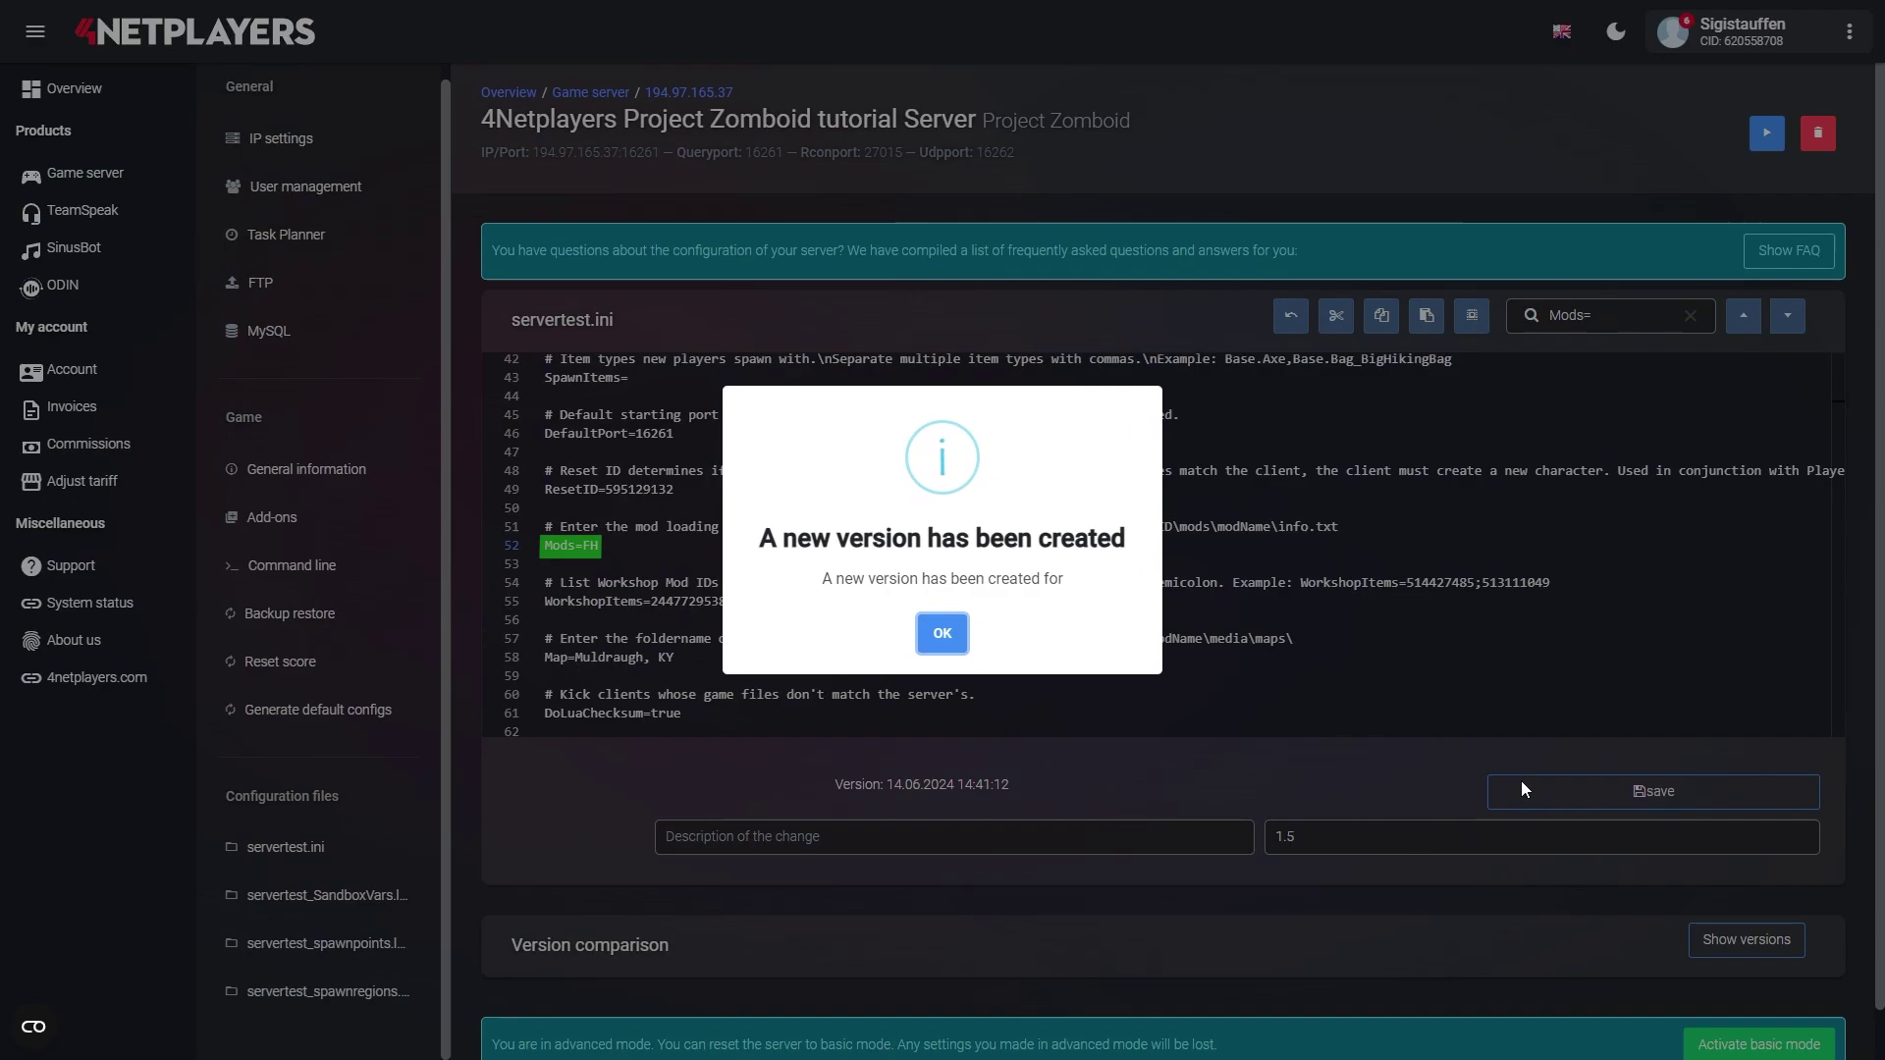
- Dismiss the 'A new version has been created' confirmation with OK
click(942, 636)
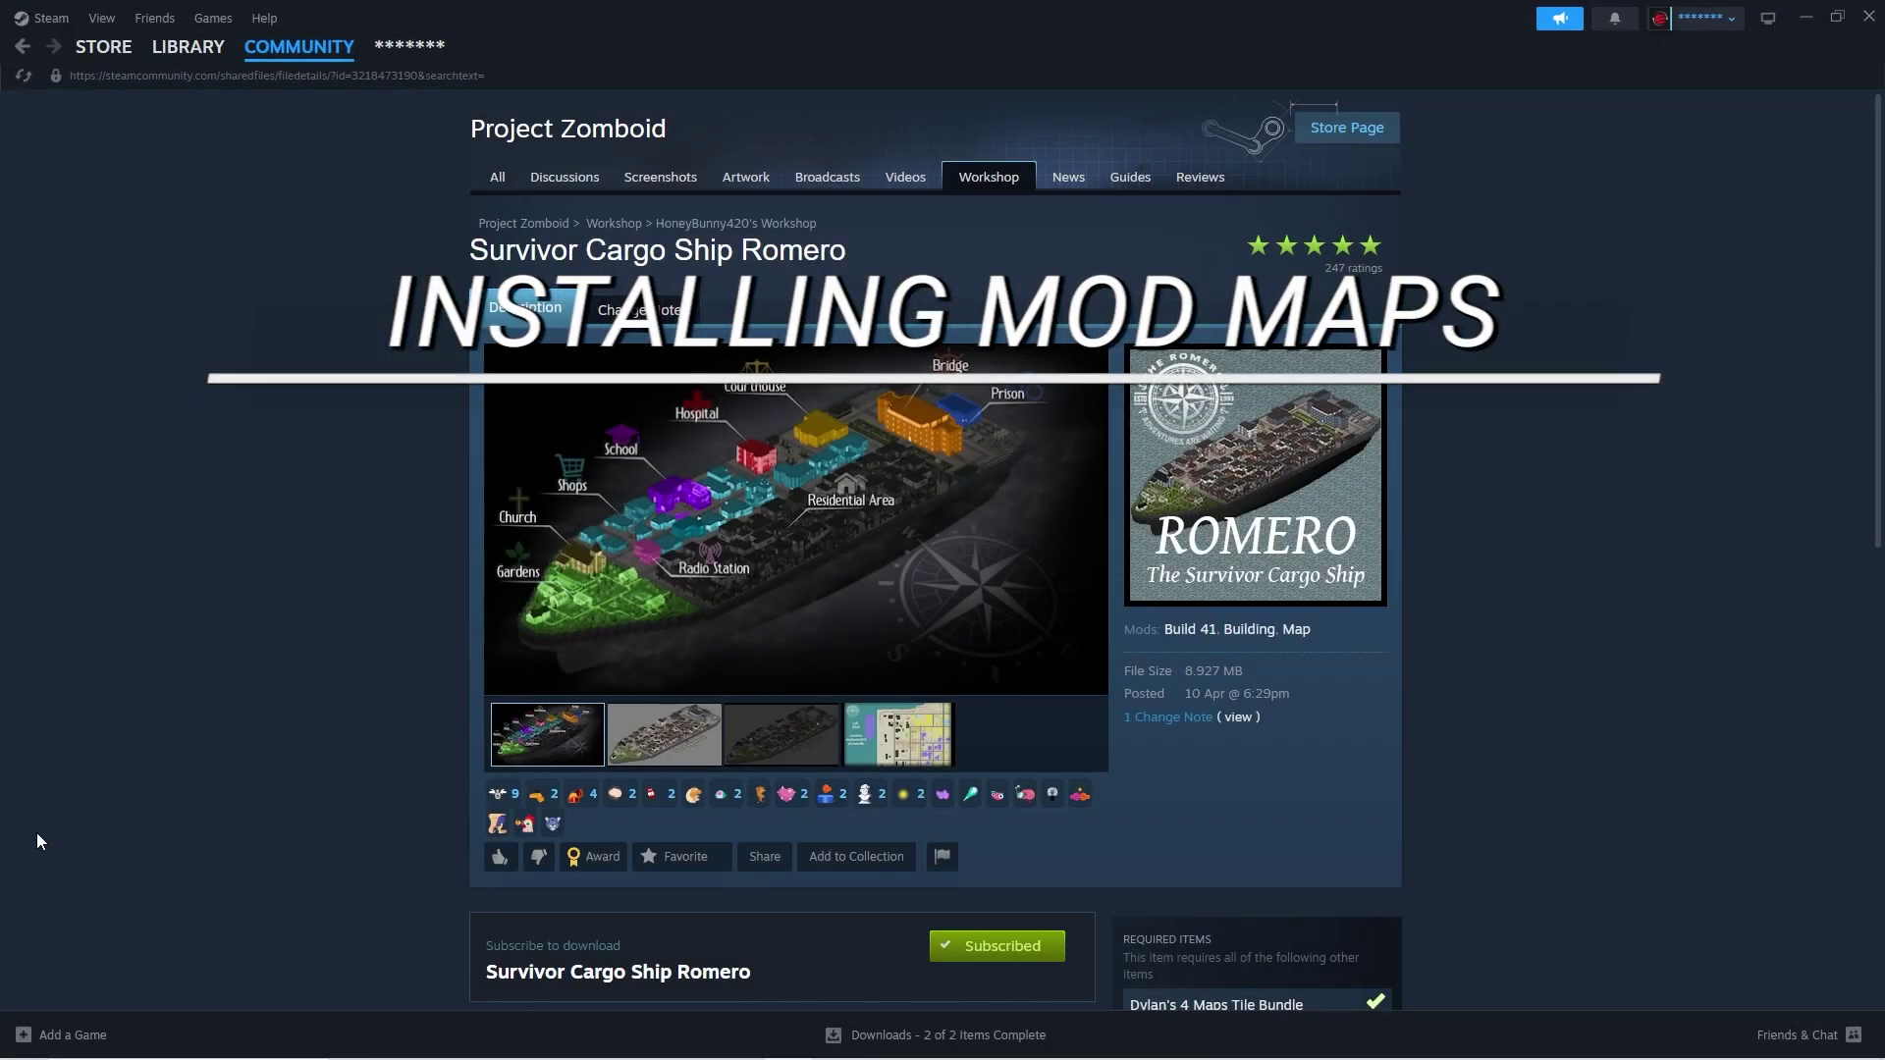
- Append ;TheRomero to the end of the Mods= list
scroll(171, 803, down, 15)
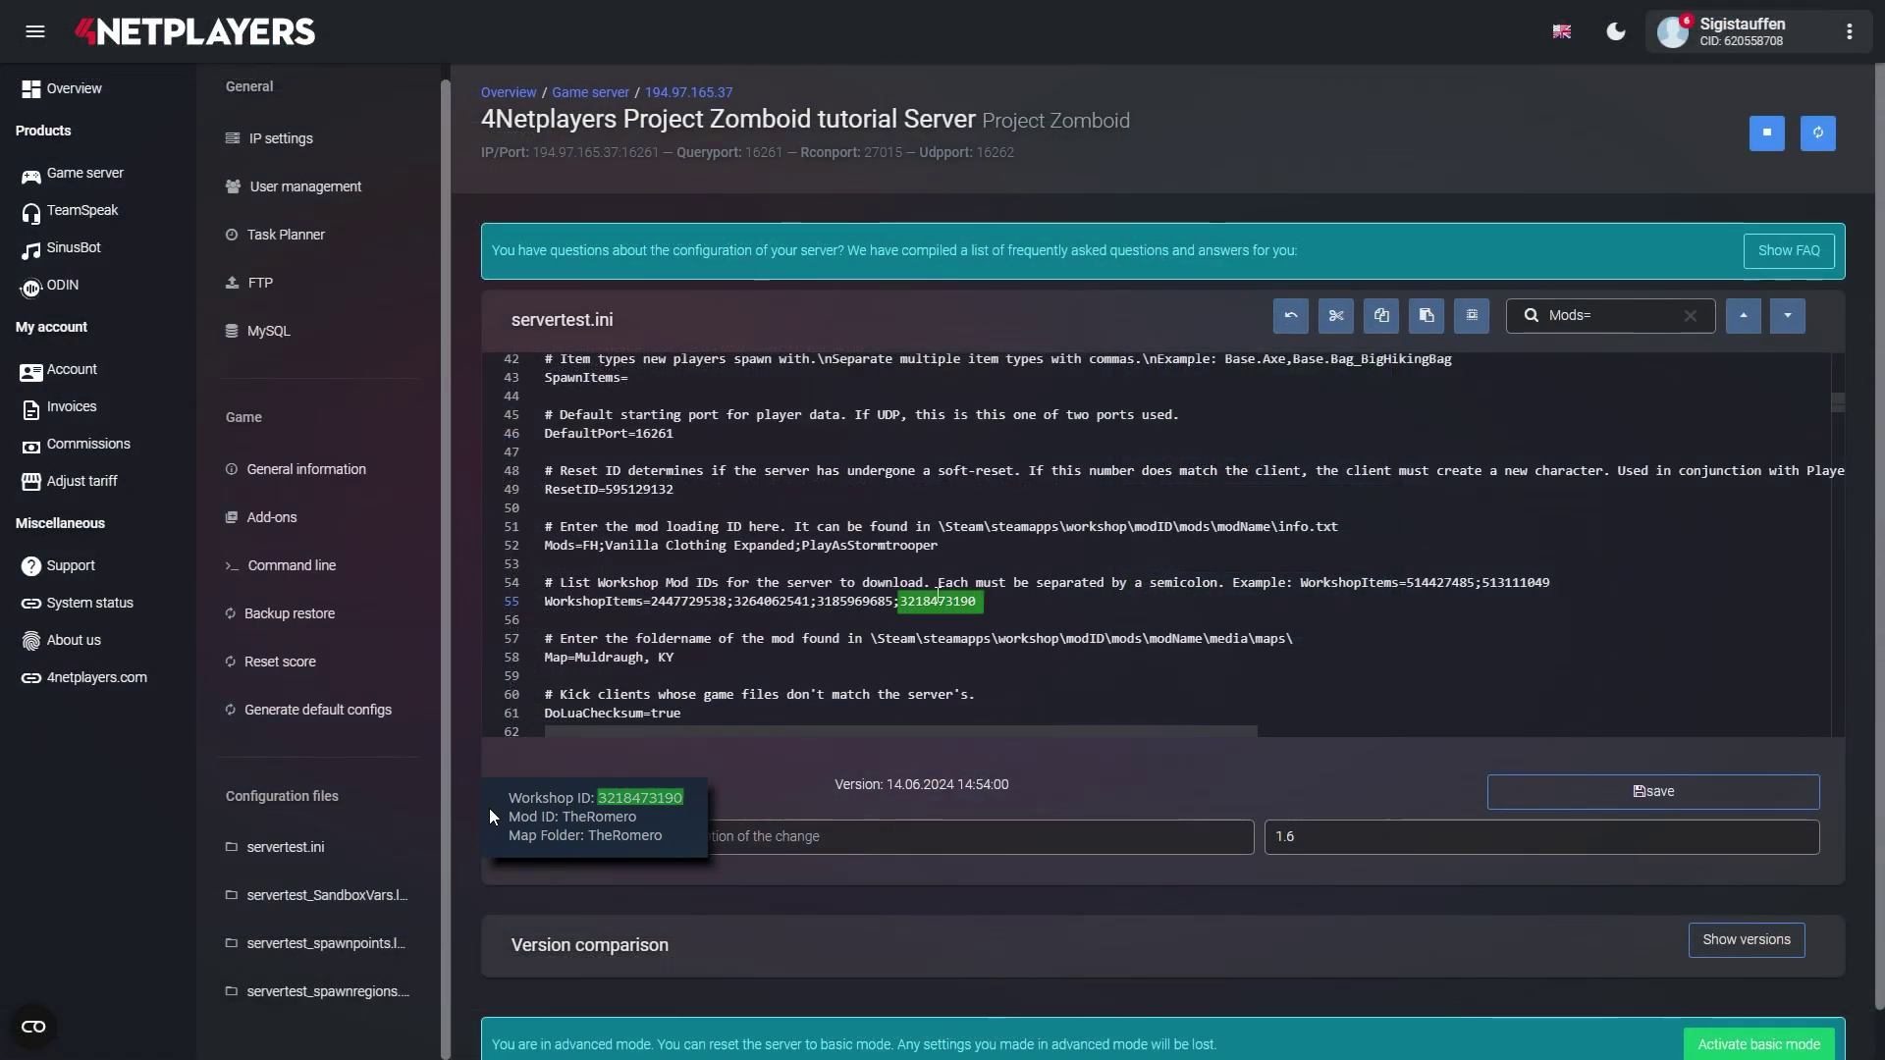
click(940, 545)
text(;)
text(TheRomero)
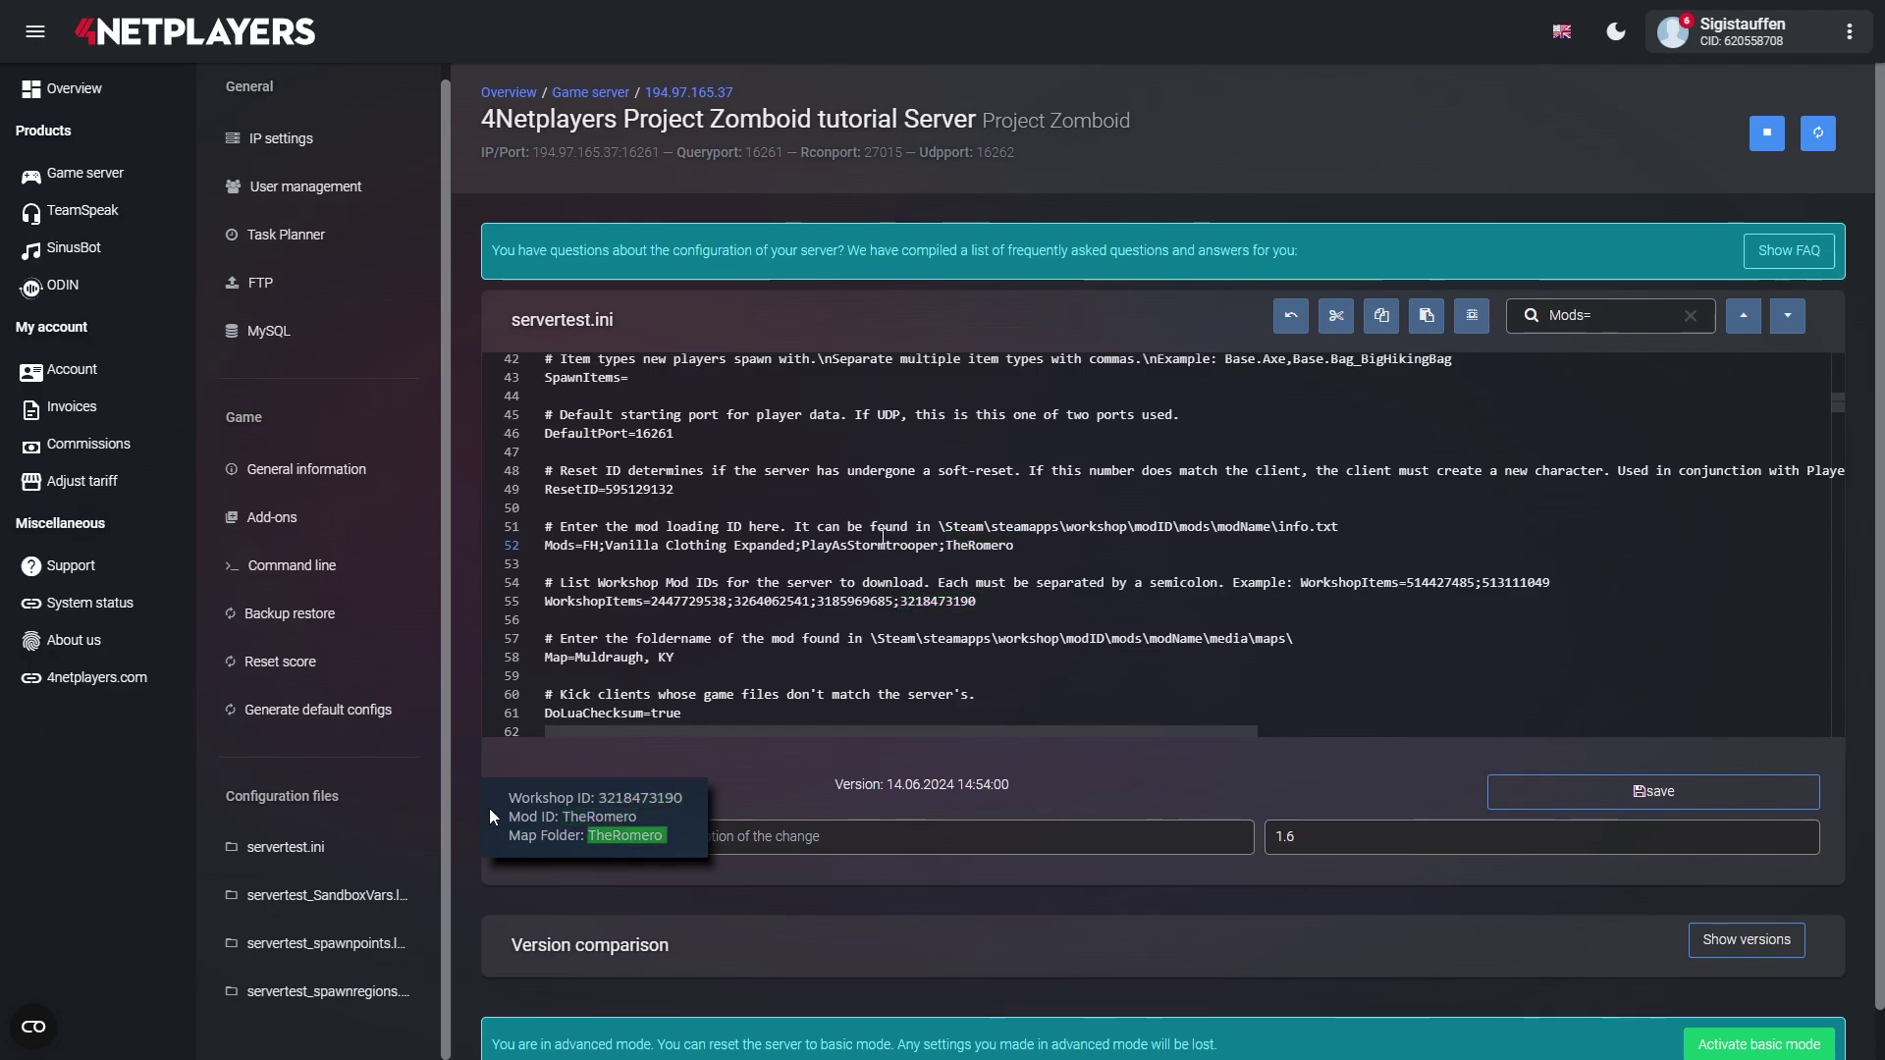
- Insert 'TheRomero;' at the start of the Map= line 58 folder list
click(1690, 315)
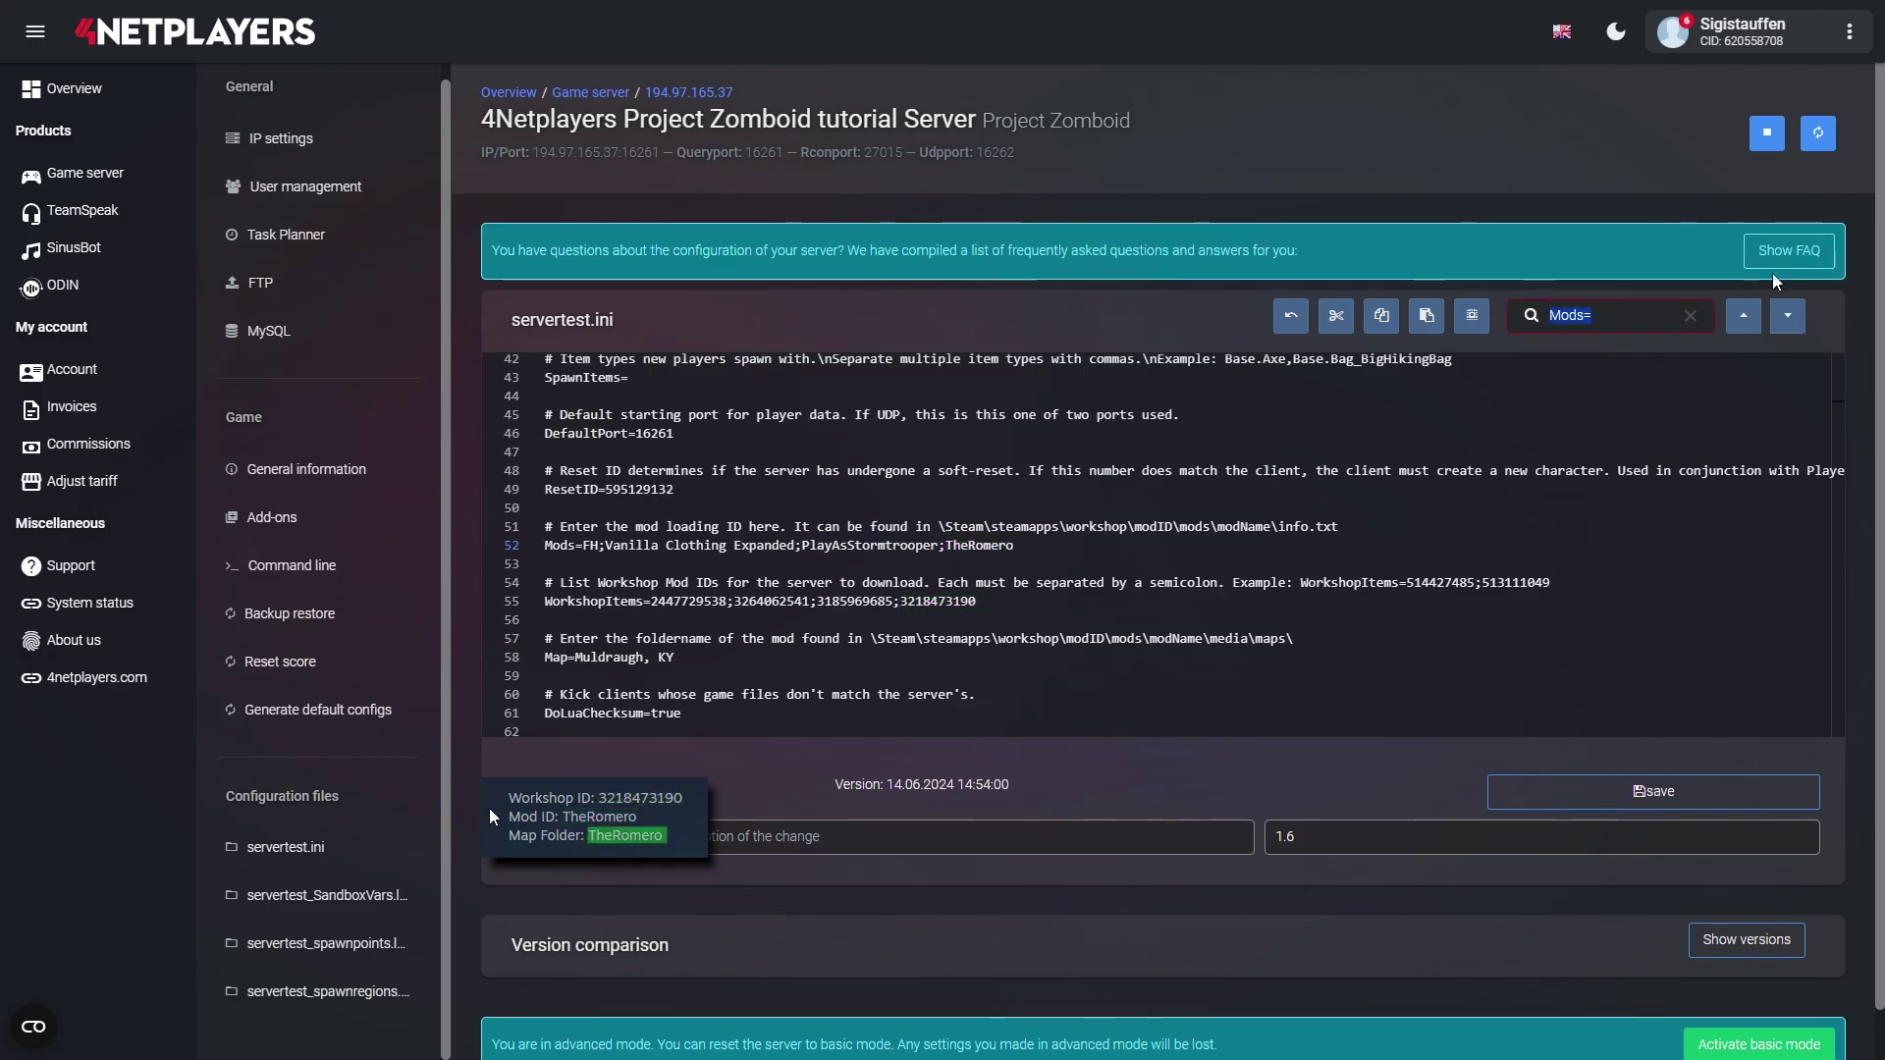
text(Map=)
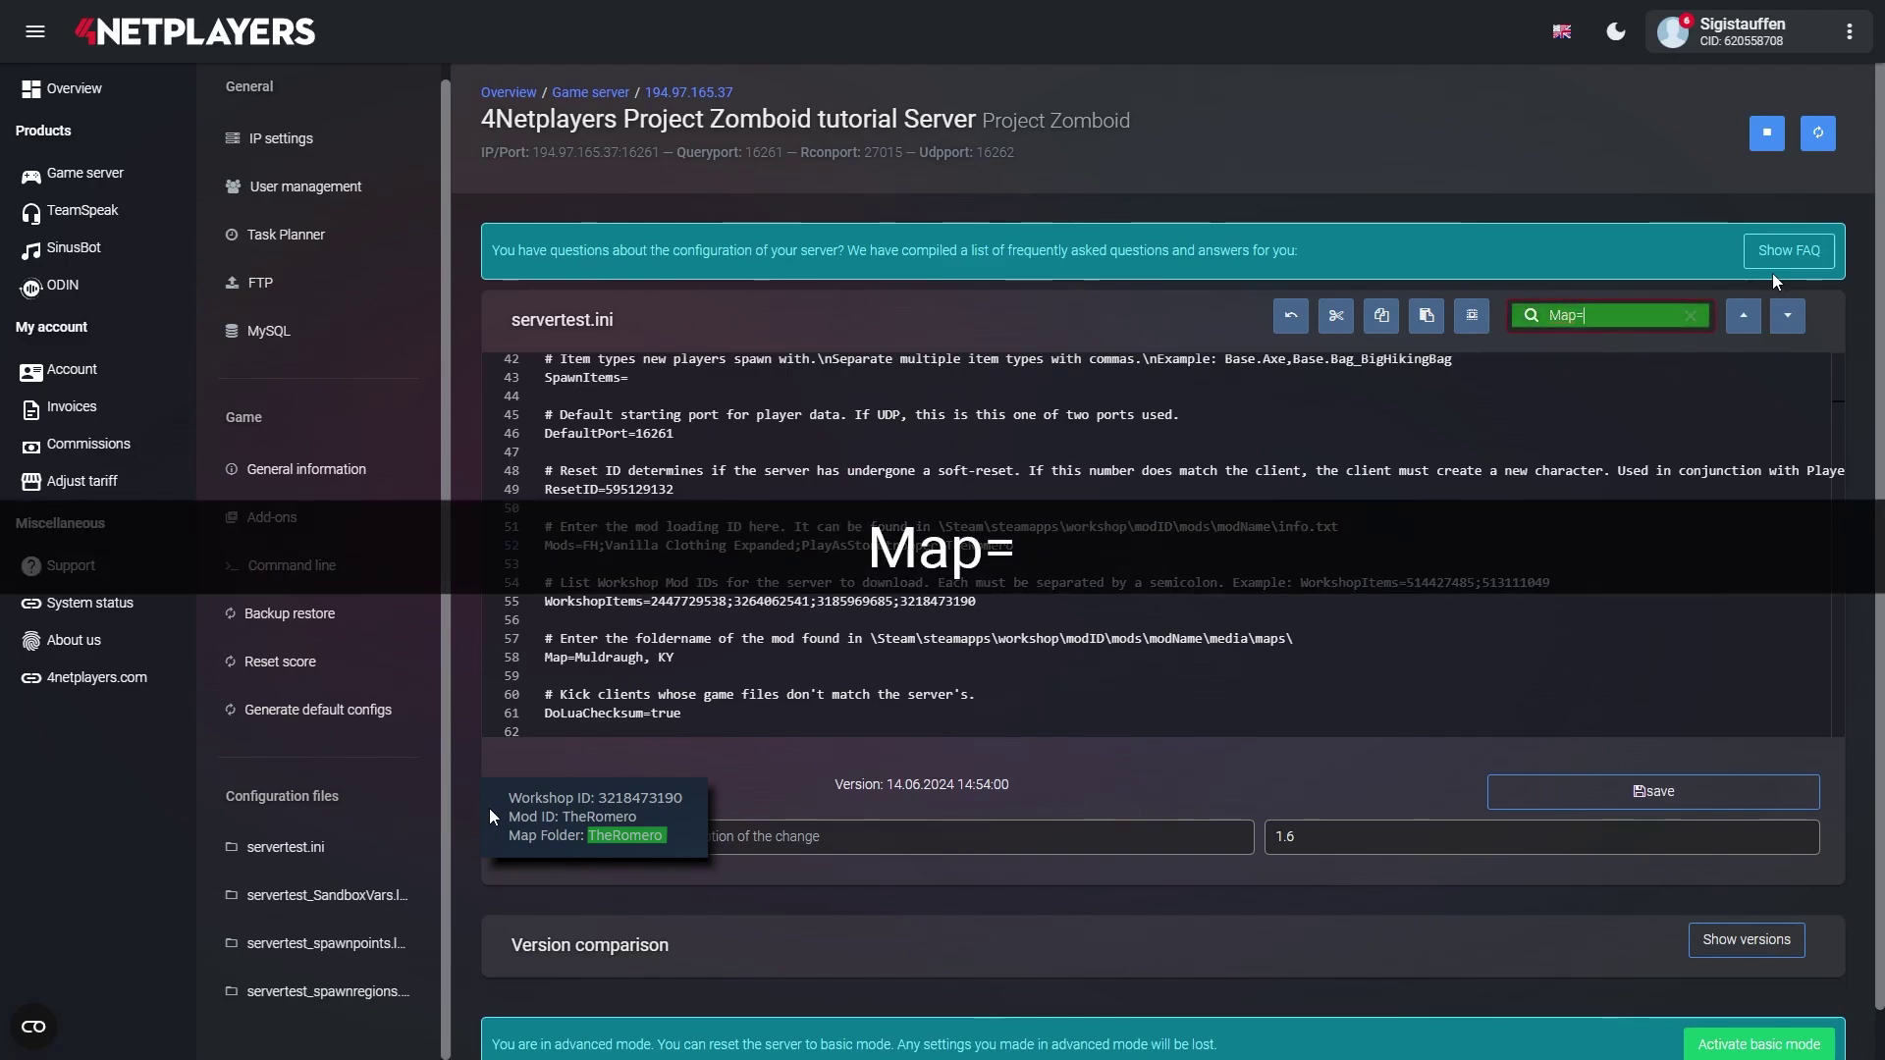
key(Return)
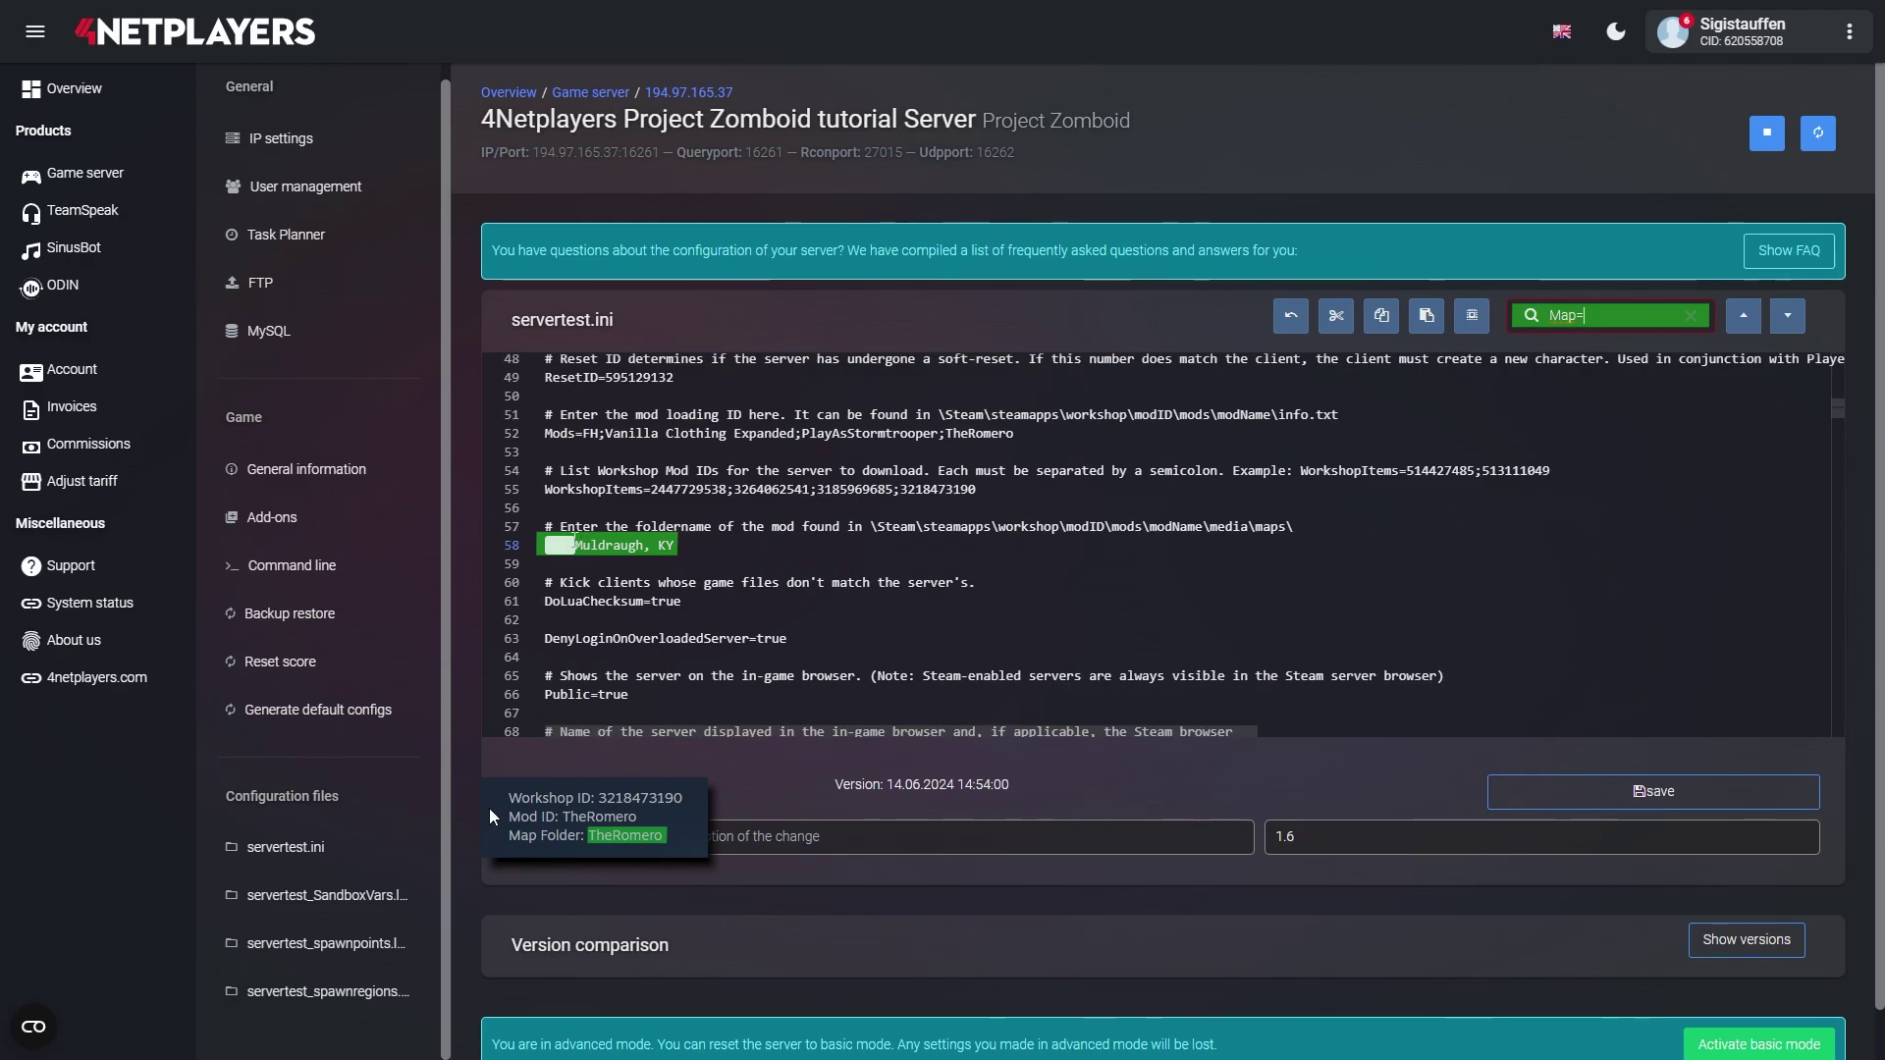
key(Escape)
text(TheRomero)
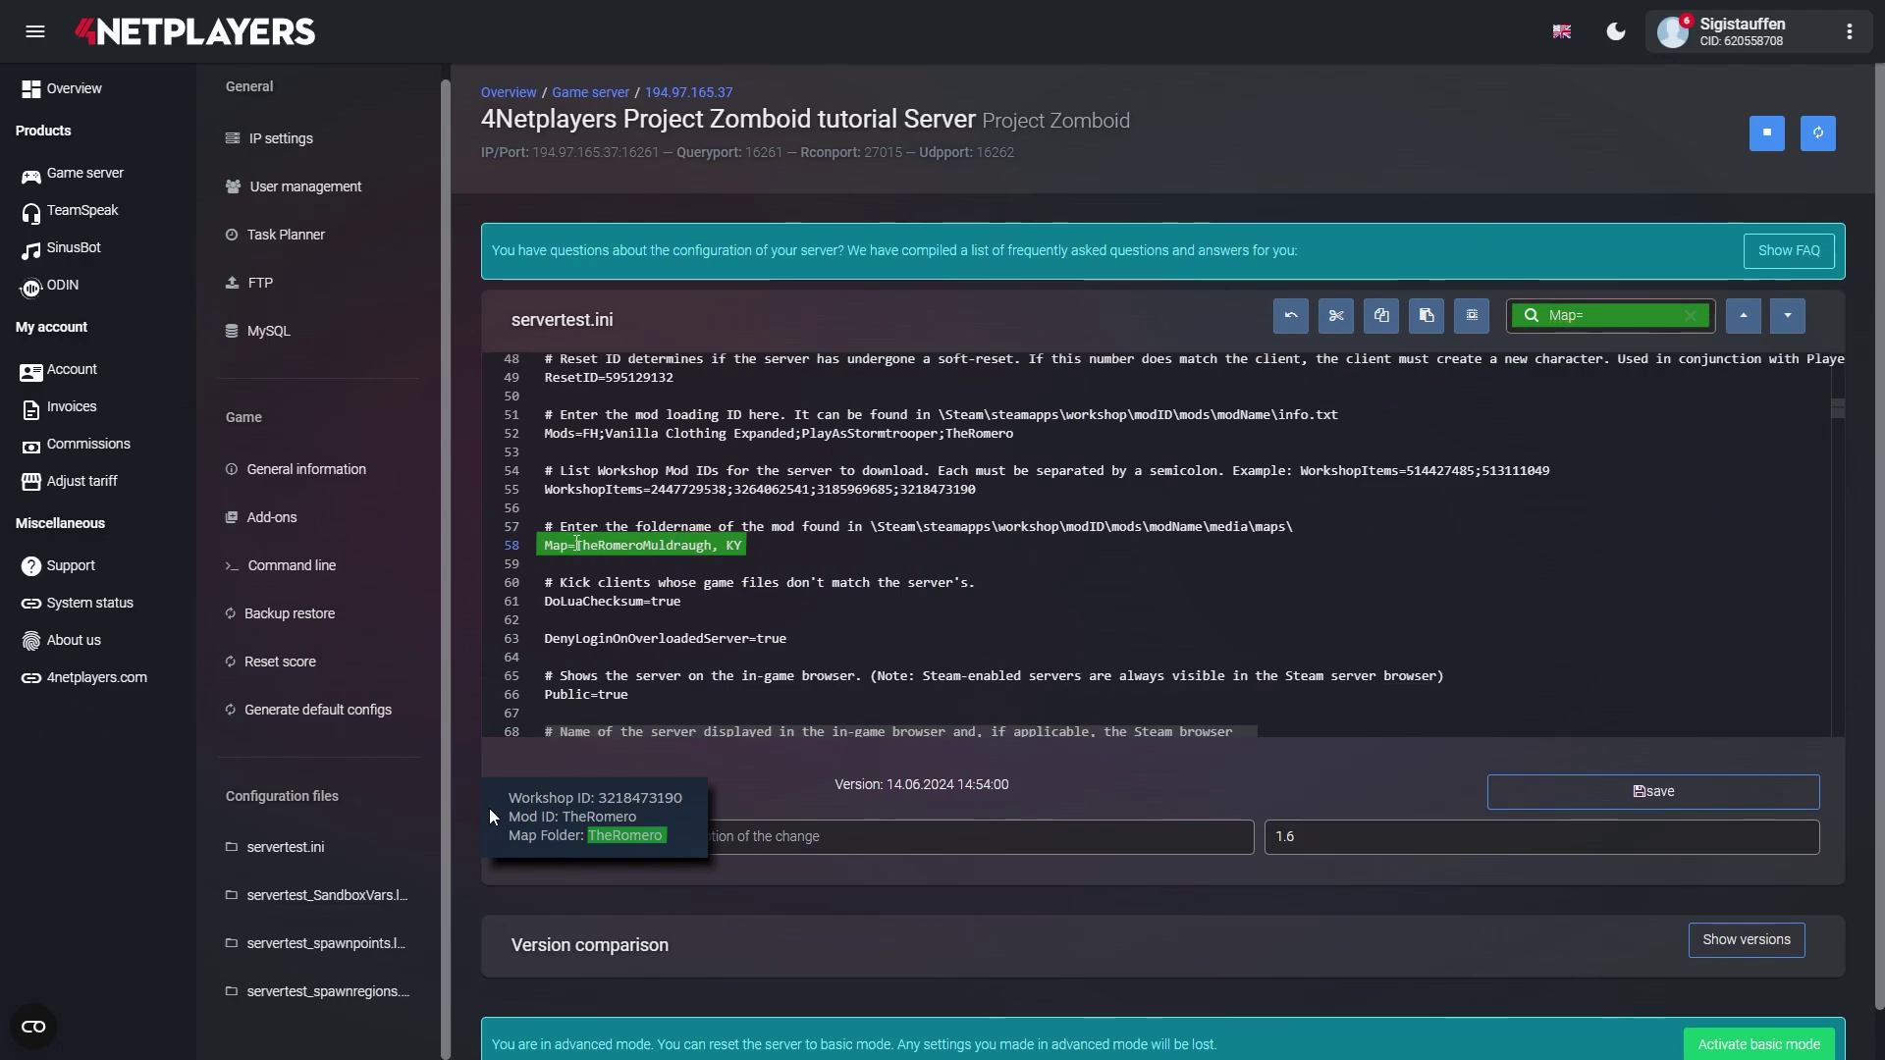
text(;)
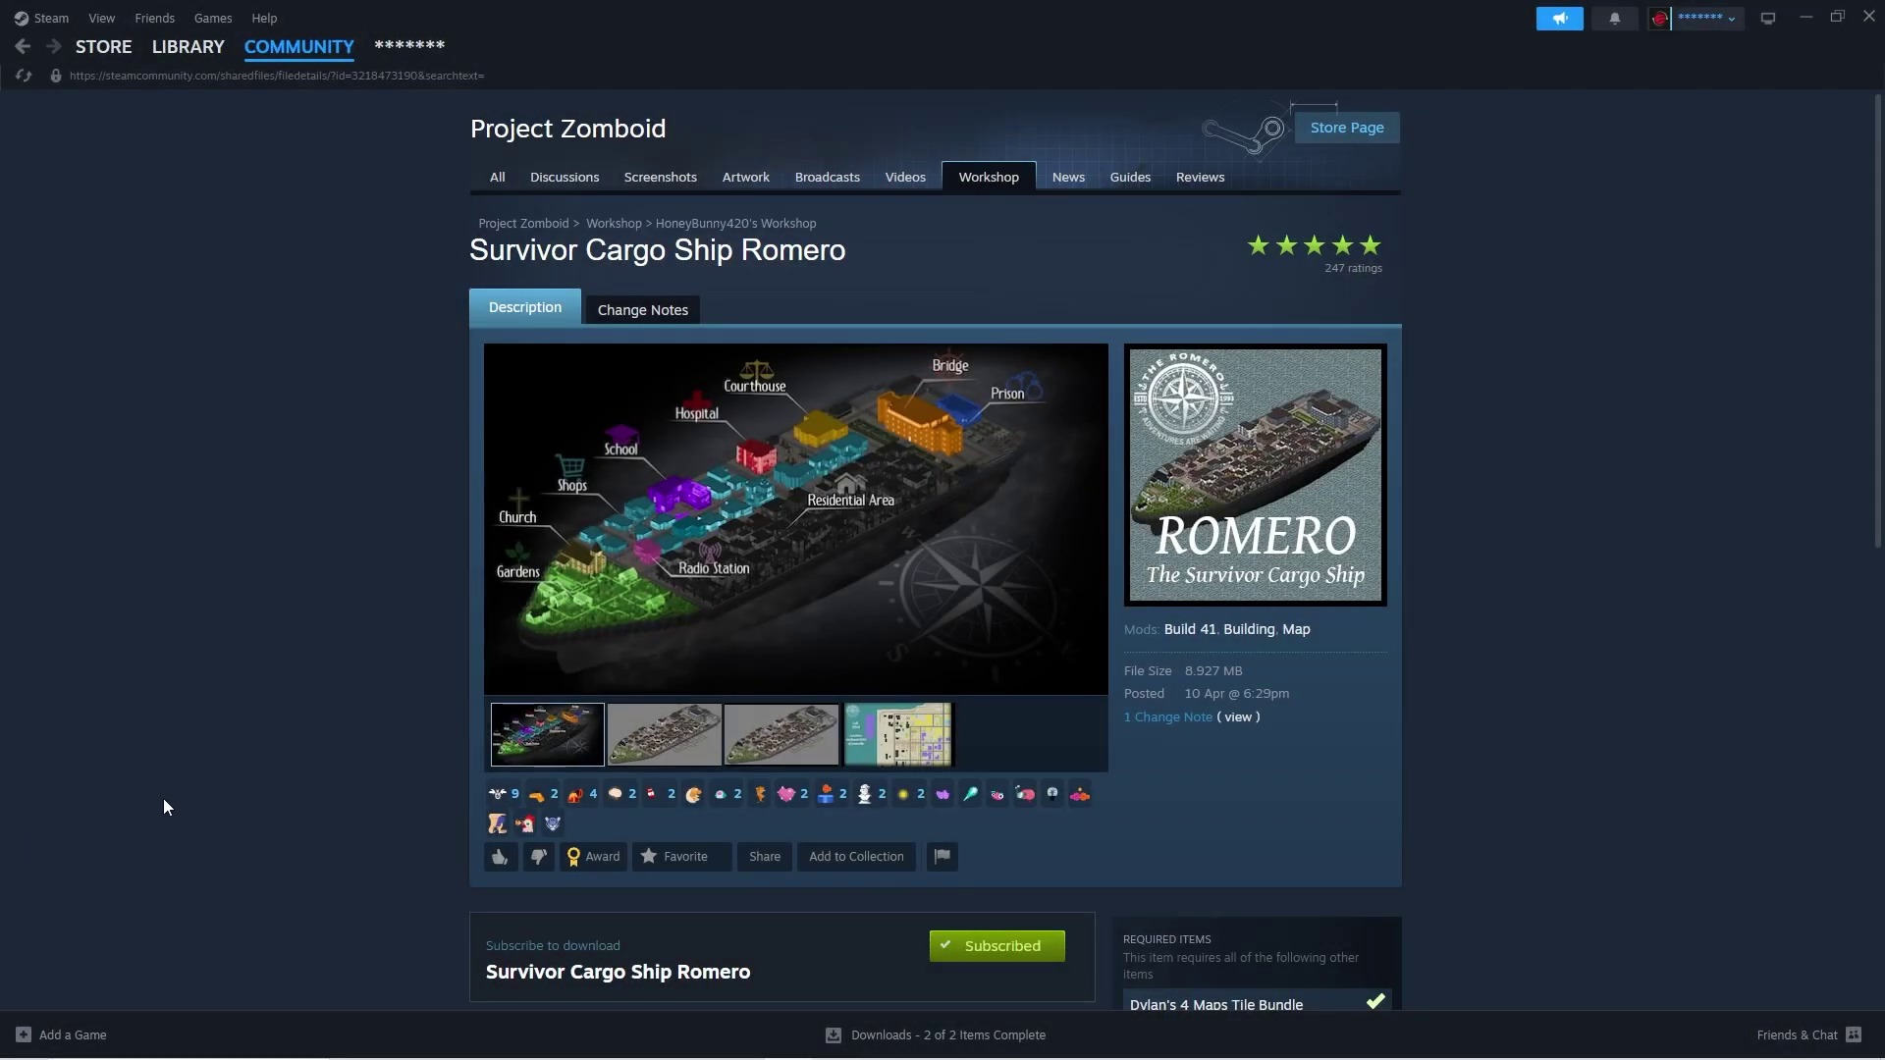
- Highlight the Romero mod's Workshop ID, Mod ID and Map Folder lines at the description's end
scroll(166, 796, down, 10)
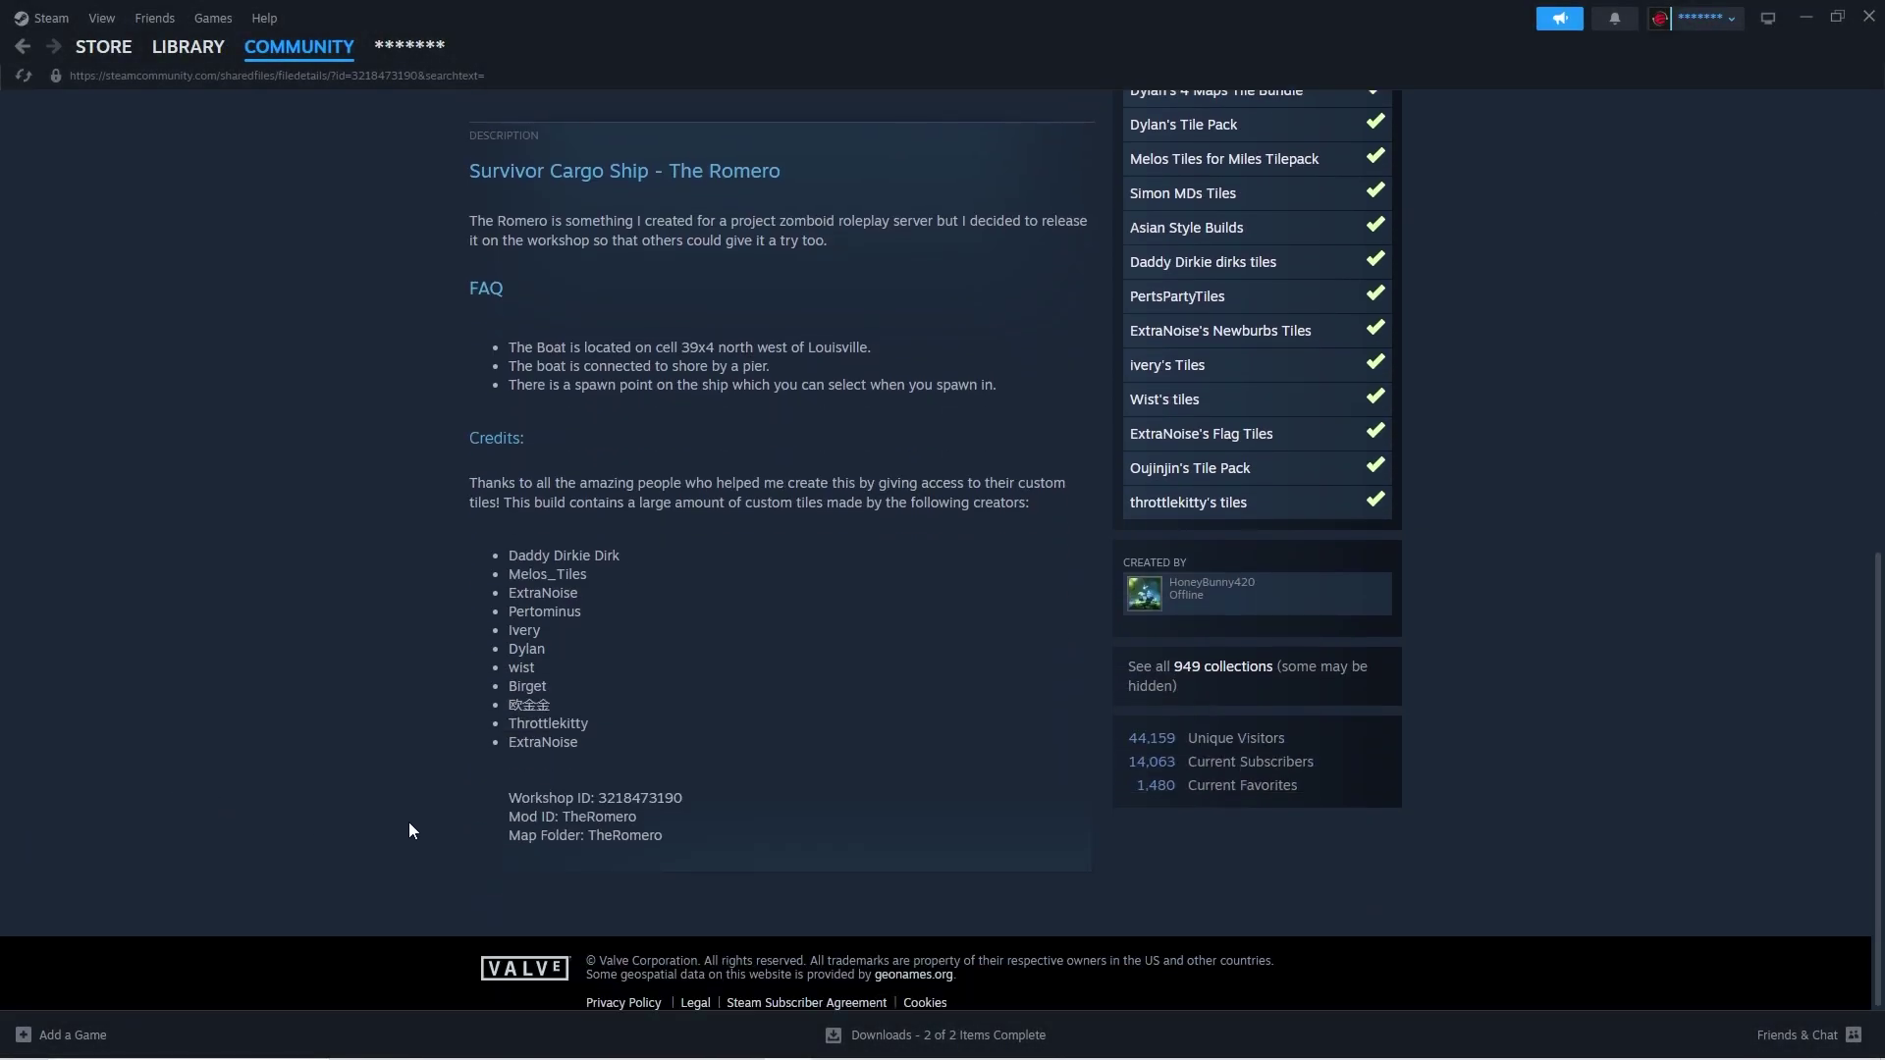
drag(499, 789, 738, 862)
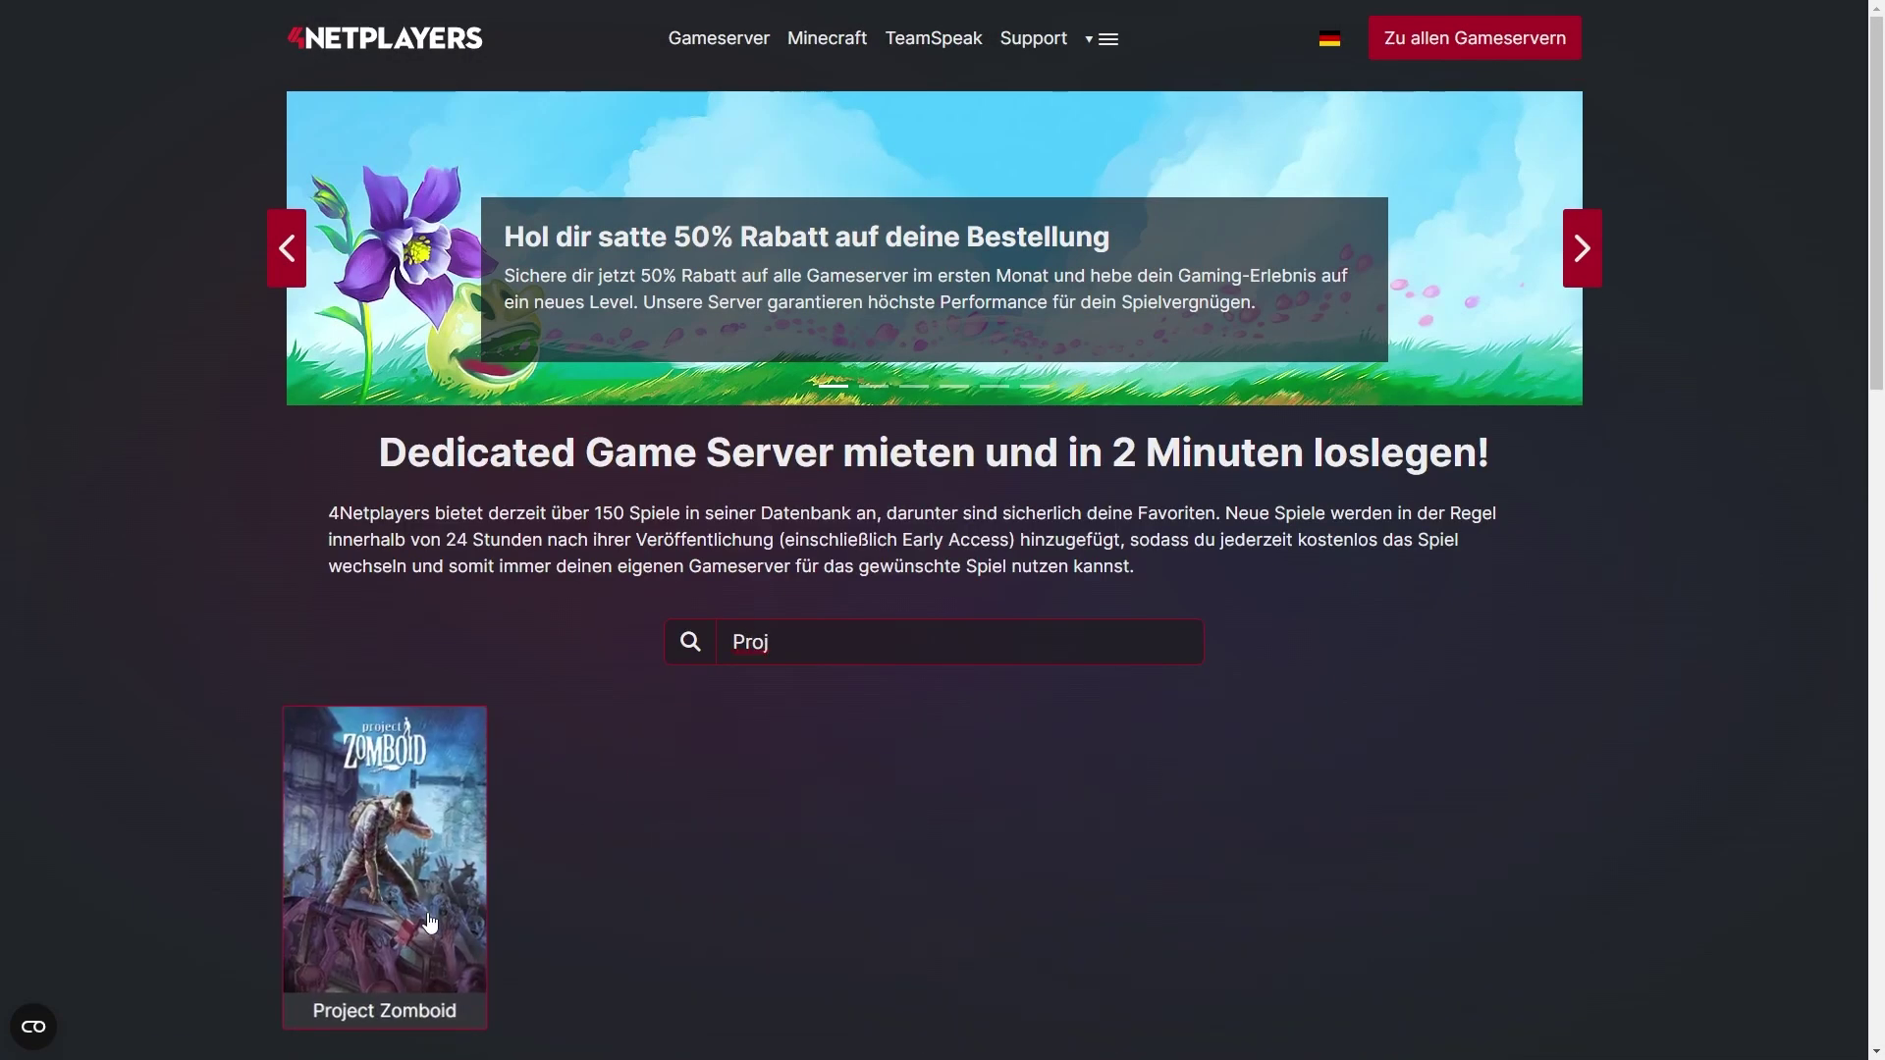
- Choose the Project Zomboid package and proceed to checkout with the 12-month Cloud Multigame server
click(430, 923)
click(593, 783)
scroll(863, 800, down, 10)
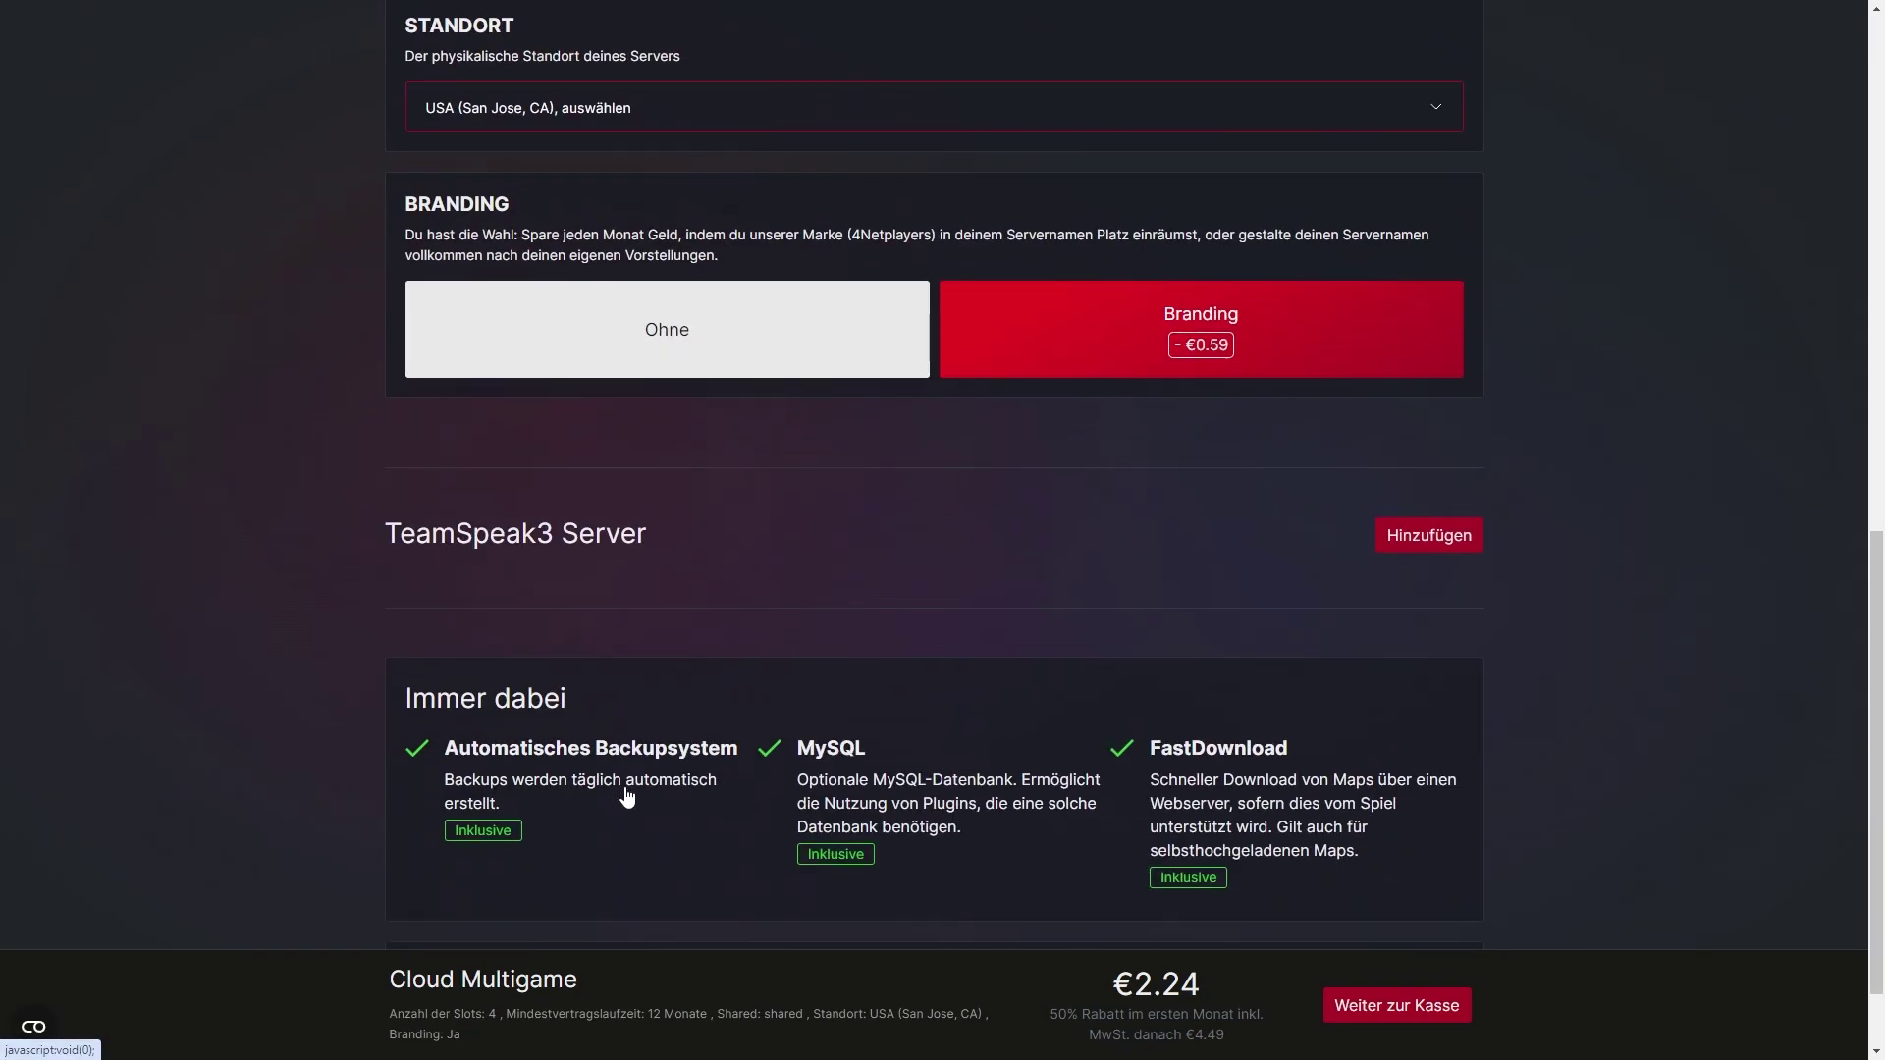
click(1452, 1002)
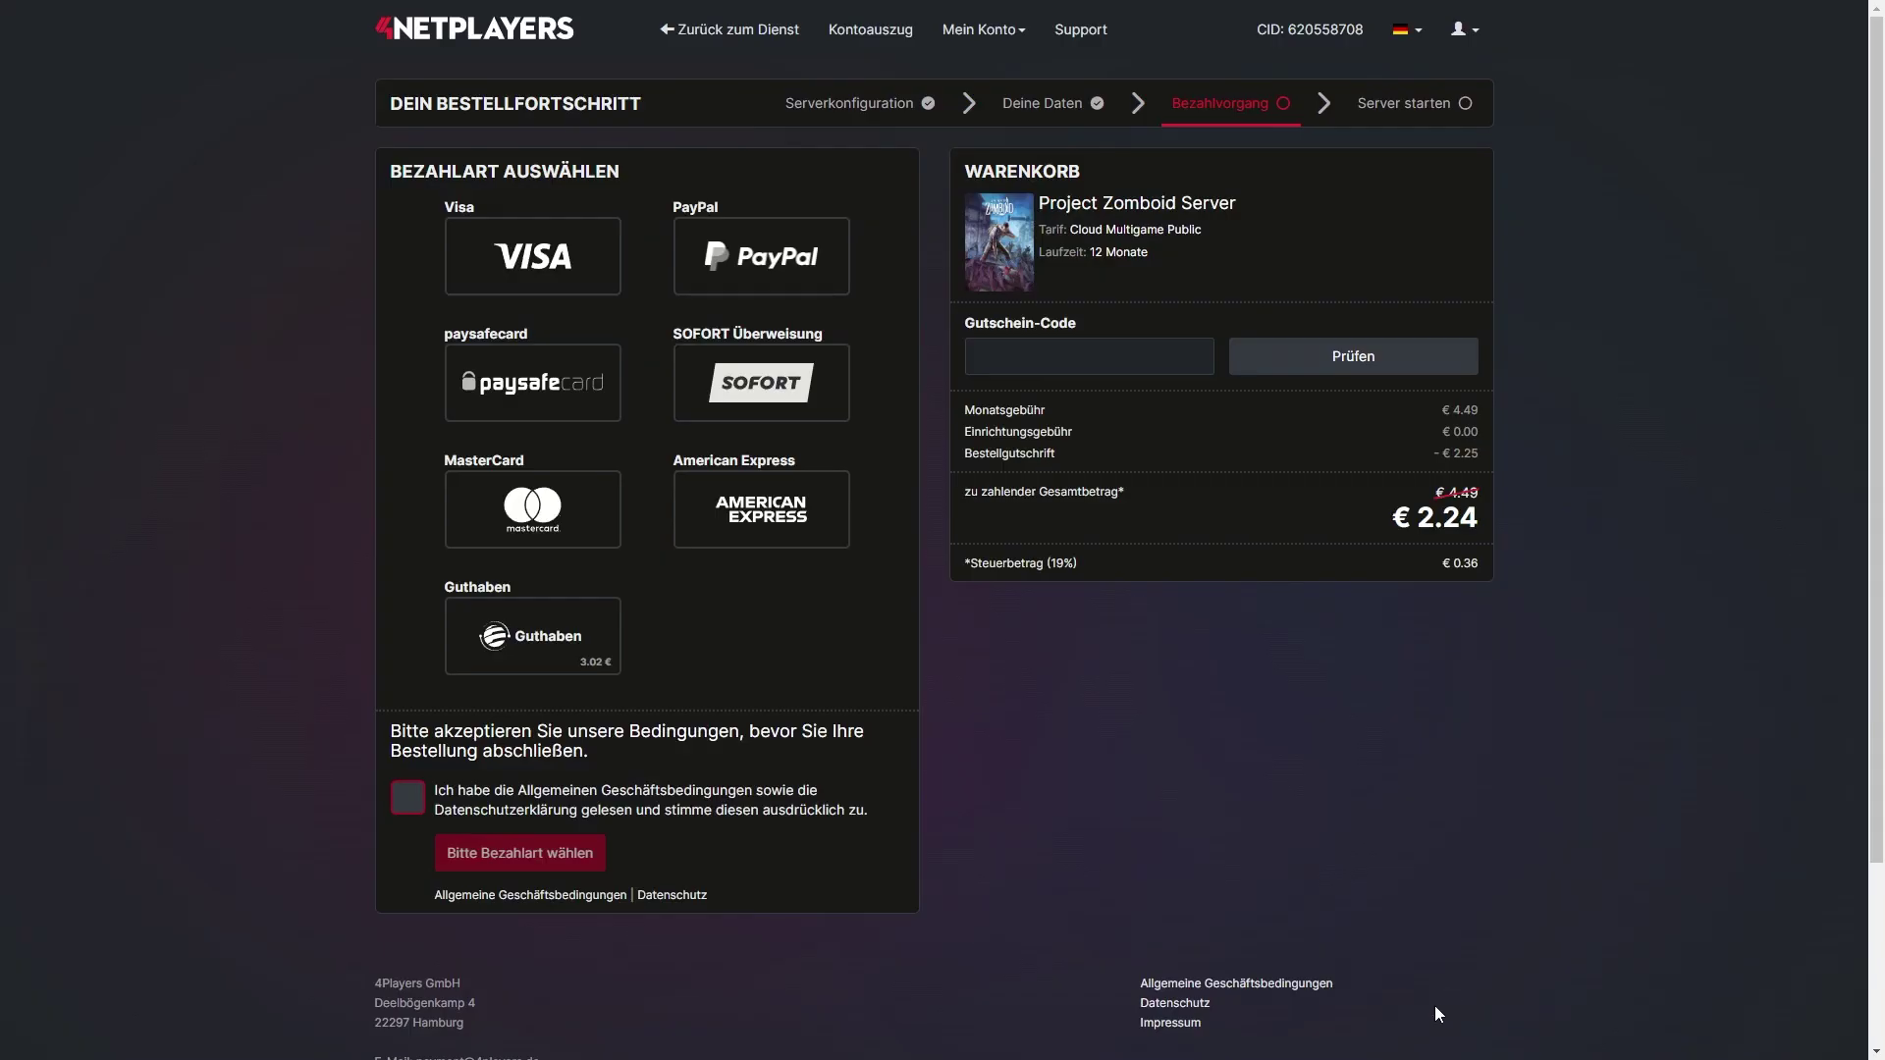